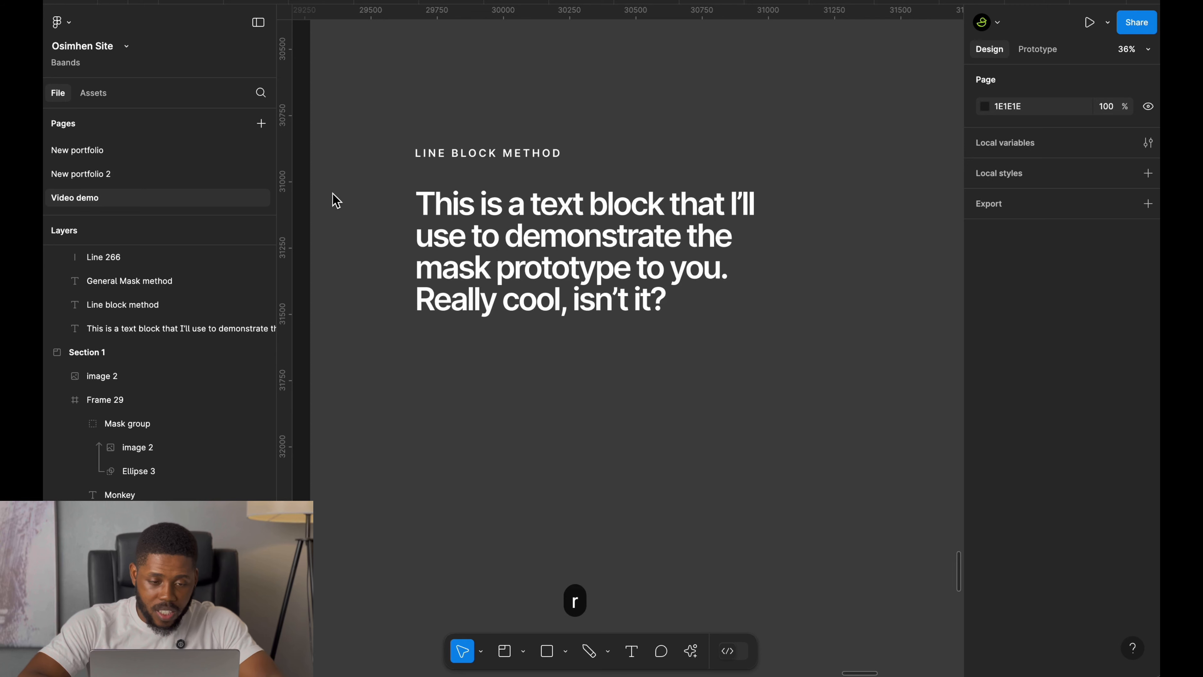
Draw a rectangle about 230 wide beside the text block and set its height to 120.
key(r)
drag(327, 213, 389, 265)
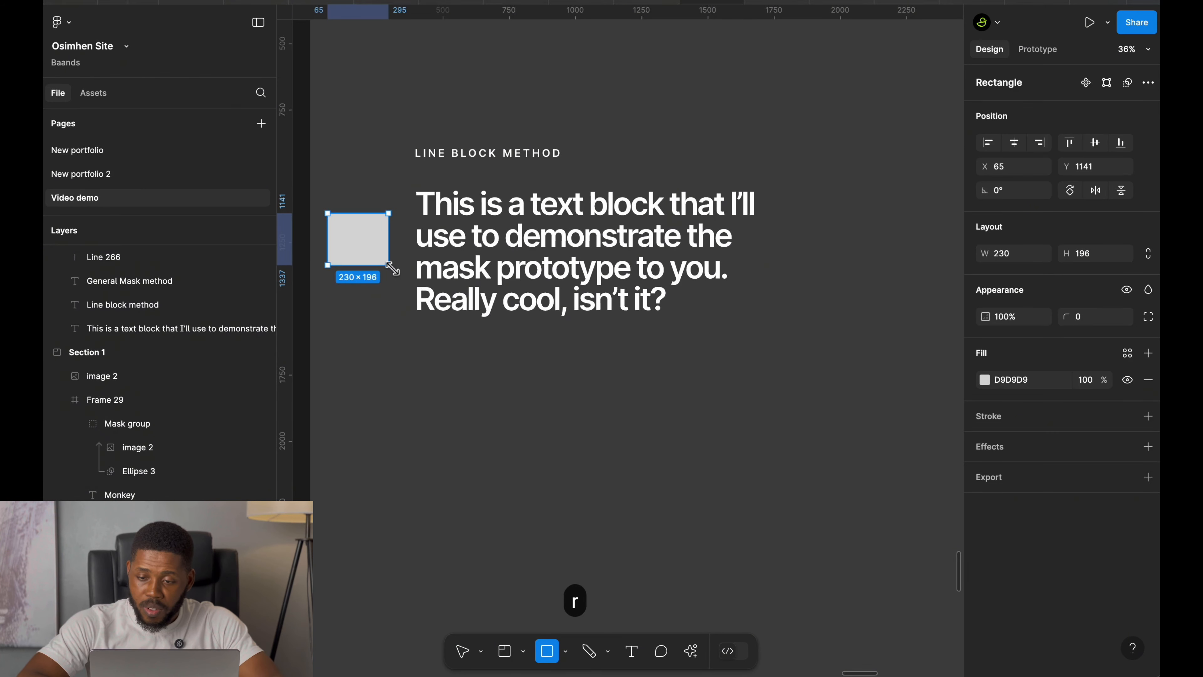
click(1107, 258)
text(120)
key(Return)
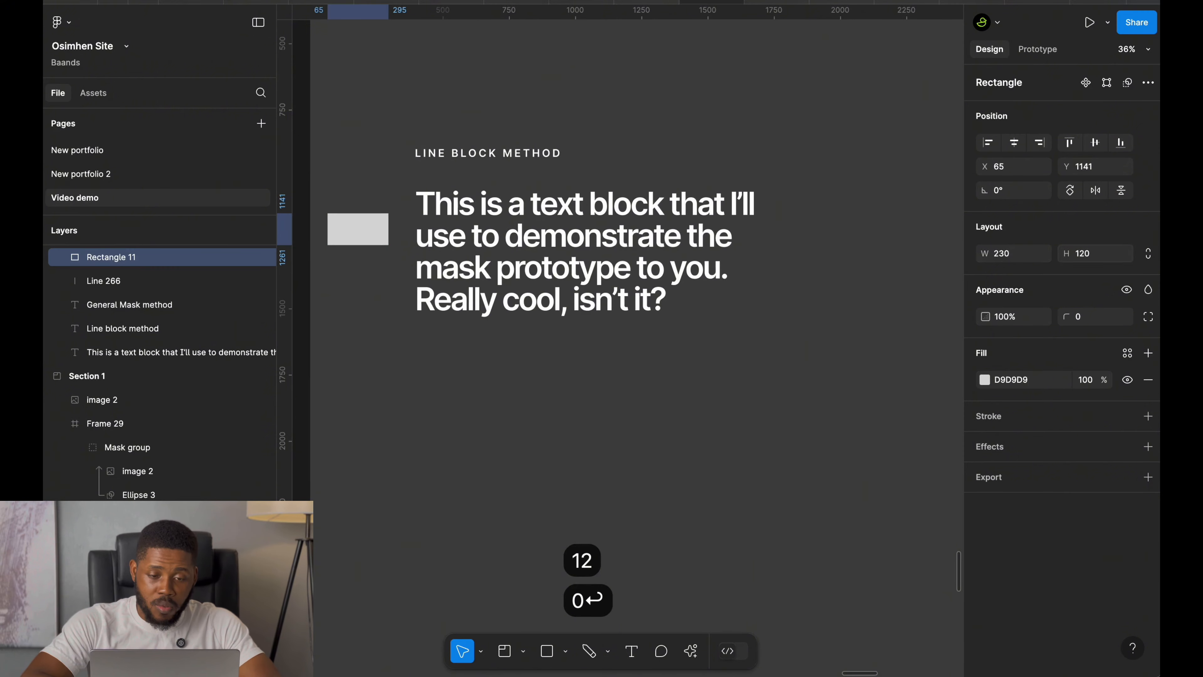
Move the rectangle just below the text block and duplicate it so two sit side by side.
drag(371, 242, 375, 216)
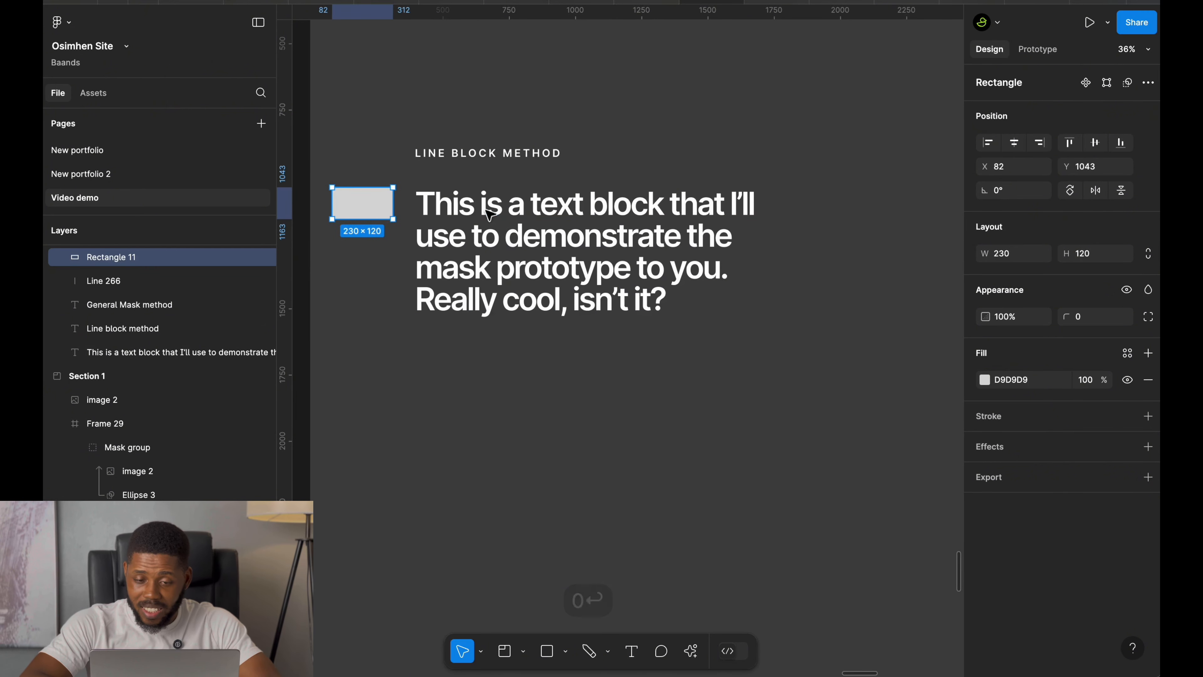
click(488, 209)
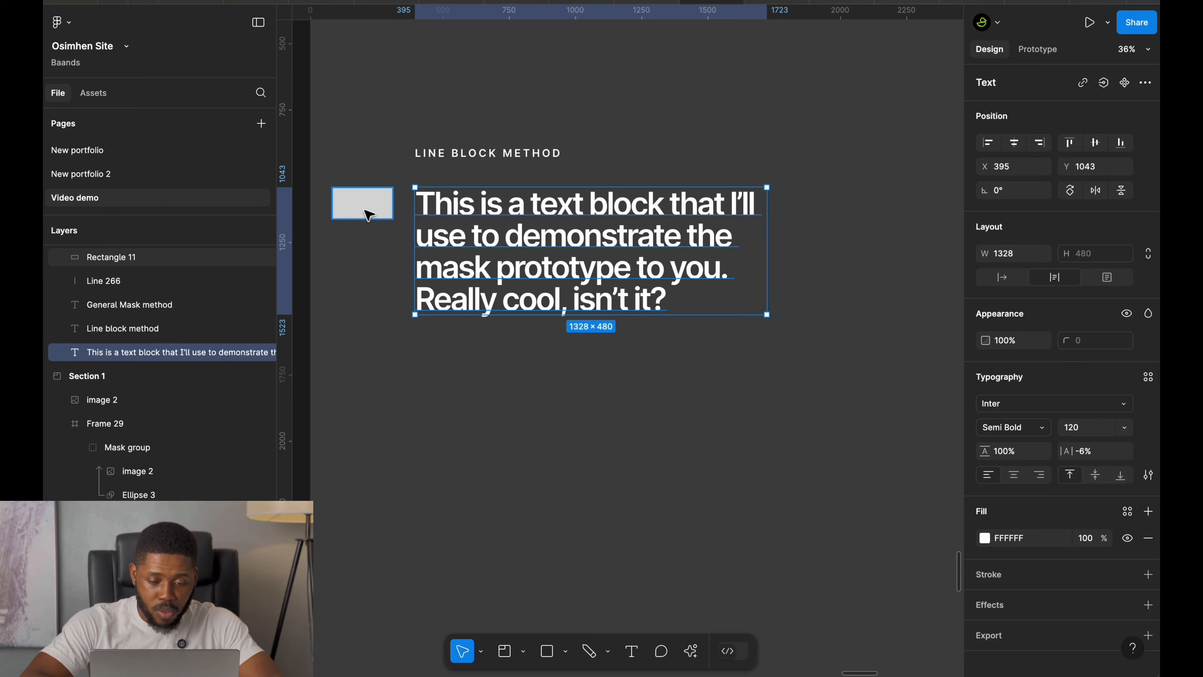
drag(369, 215, 497, 406)
key(super+d)
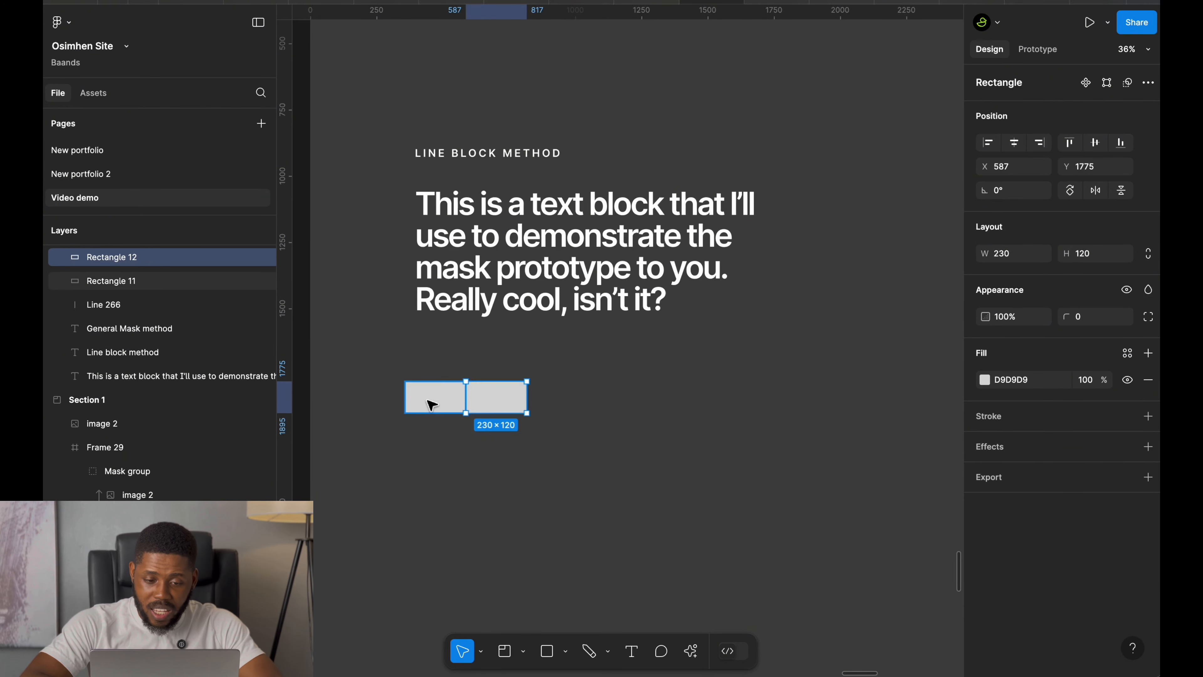
Copy the section's 444444 background fill colour.
click(432, 405)
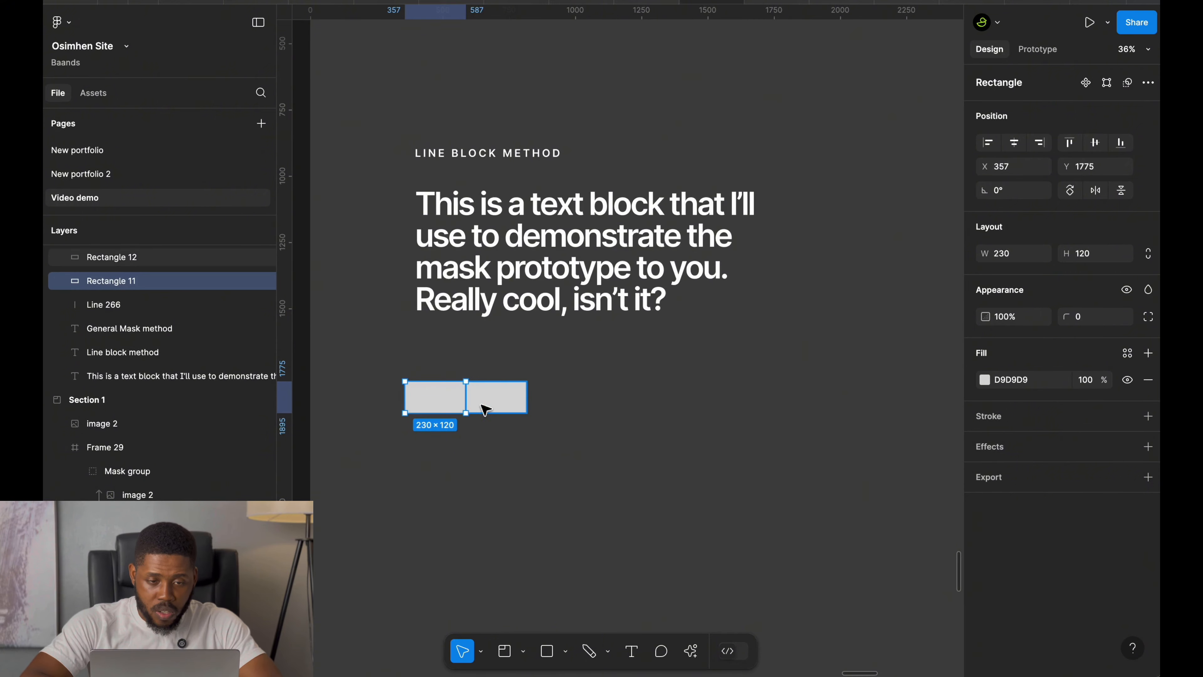
scroll(450, 404, down, 3)
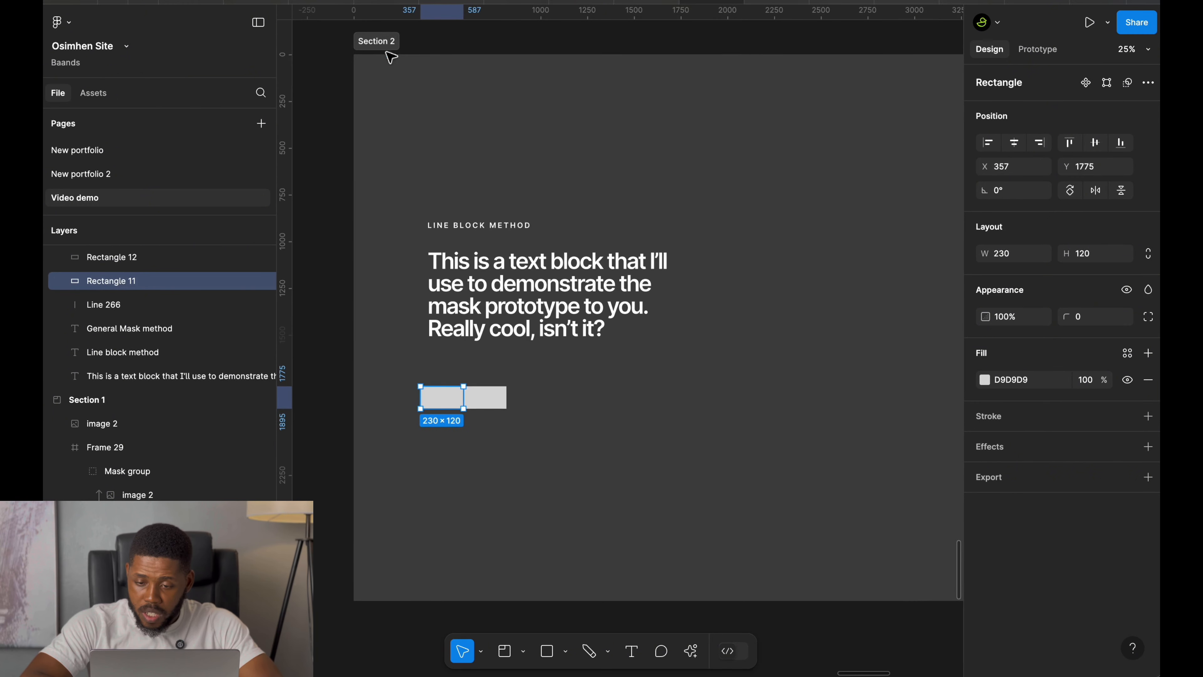
click(386, 53)
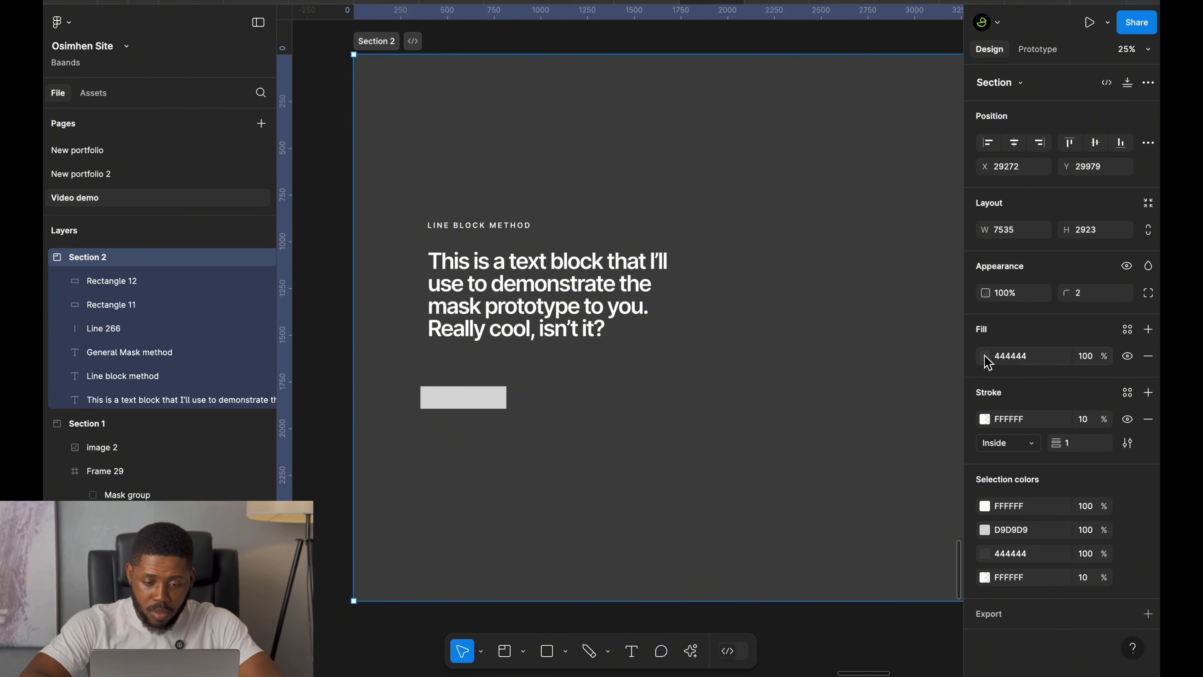
click(1006, 364)
key(super+c)
key(super+c)
click(628, 450)
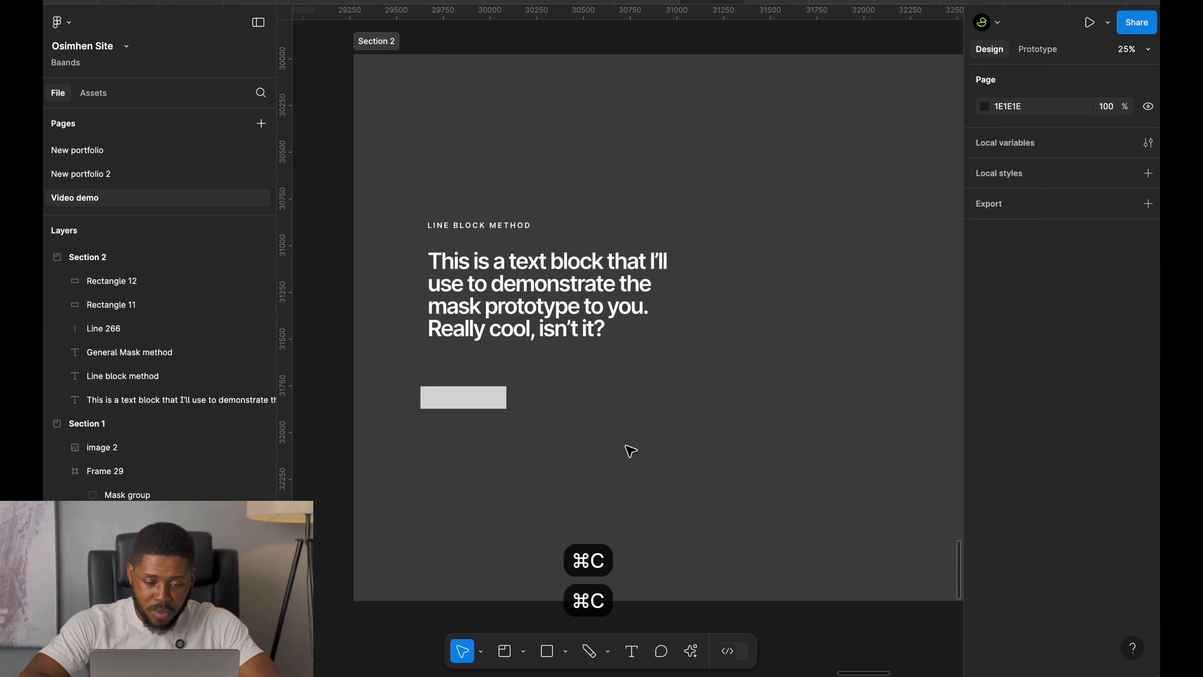
Select both rectangles and wrap them in a horizontal auto layout frame.
click(436, 402)
scroll(437, 403, up, 5)
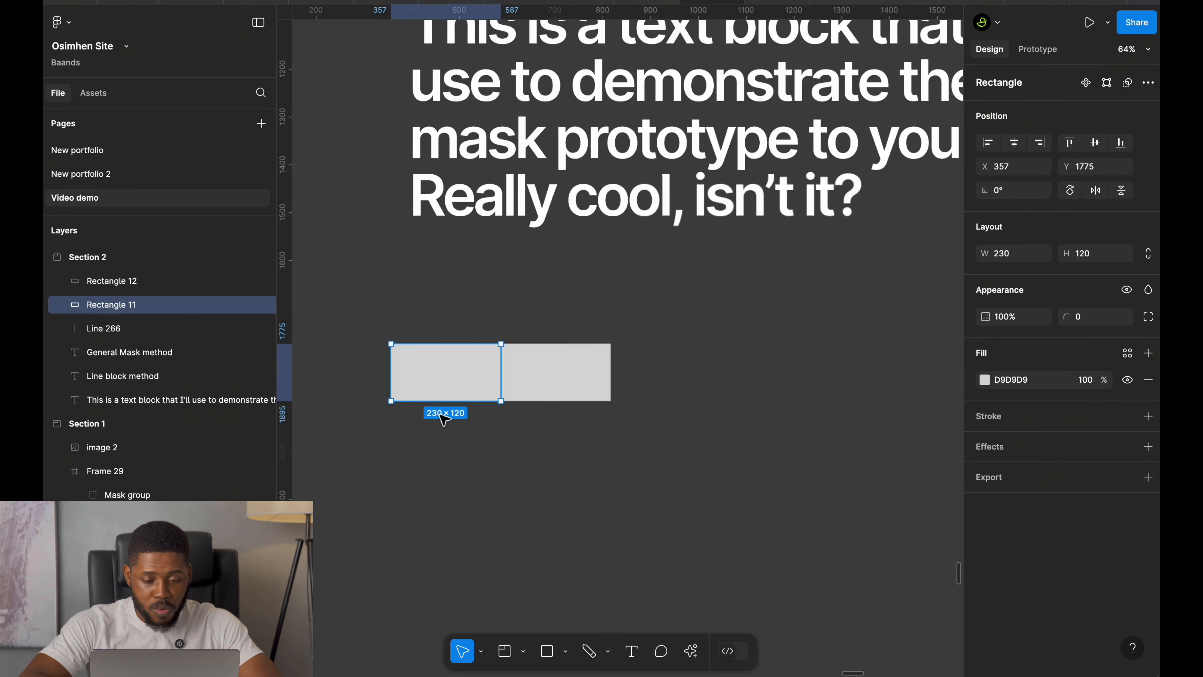
shift+click(566, 382)
key(shift+a)
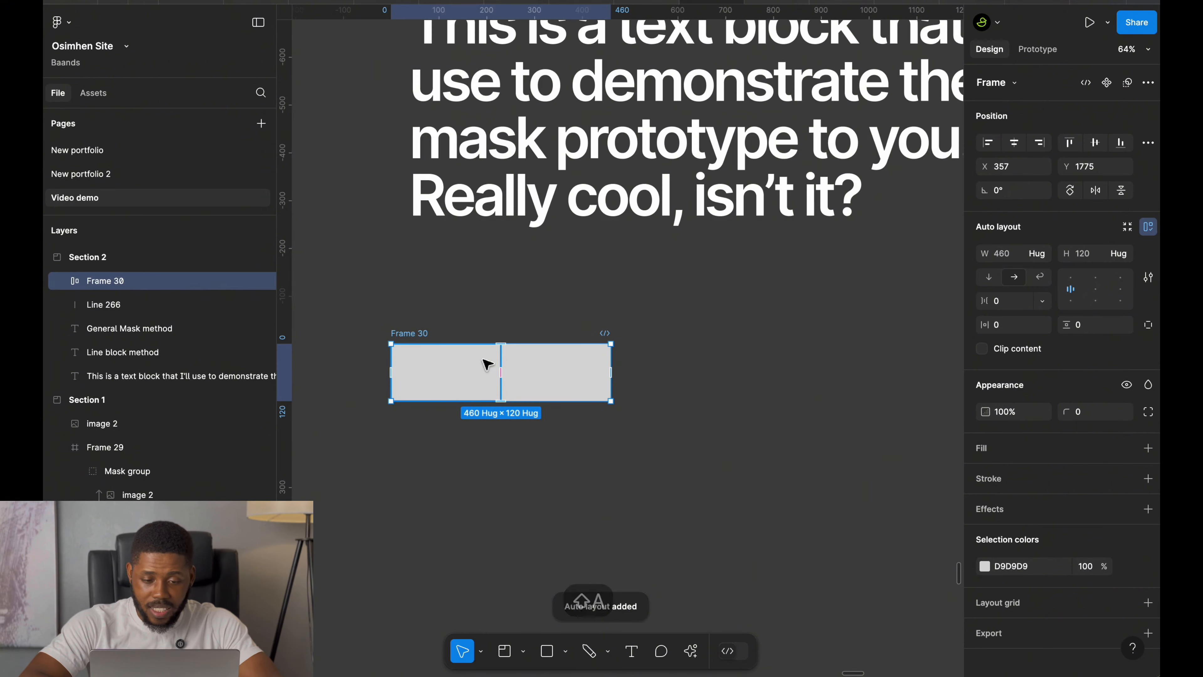
Rename the auto layout frame to Line.
key(super+r)
text(Line)
key(Return)
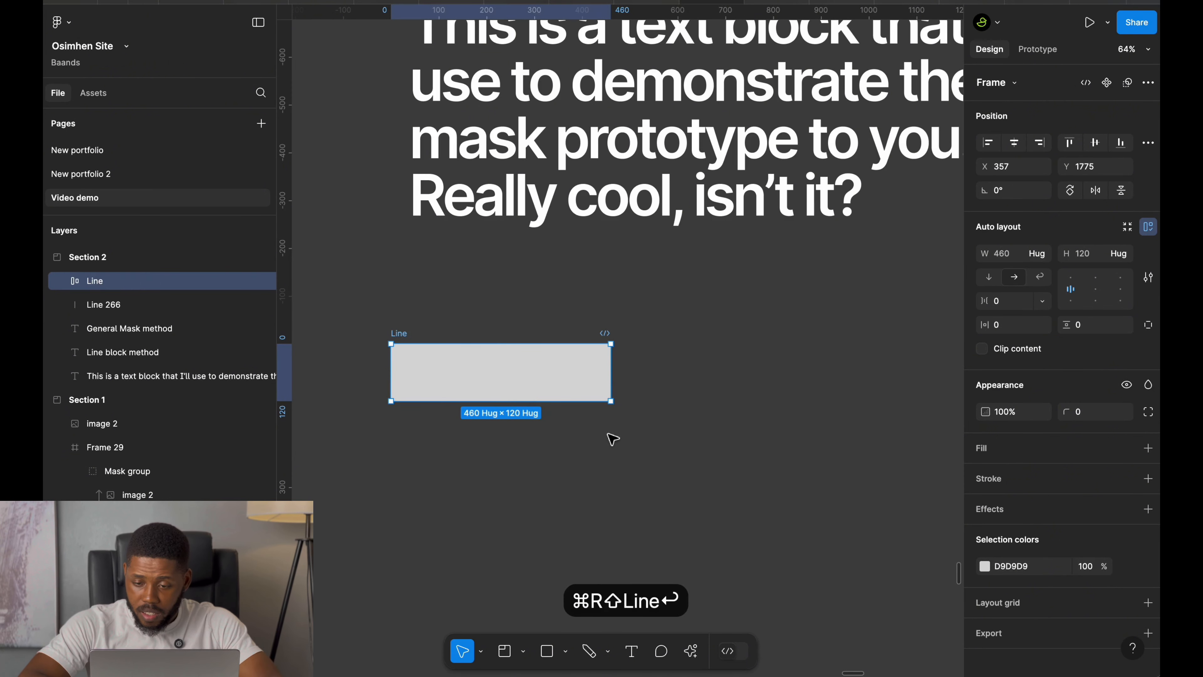
Set the fill of both rectangles to 444444.
click(535, 373)
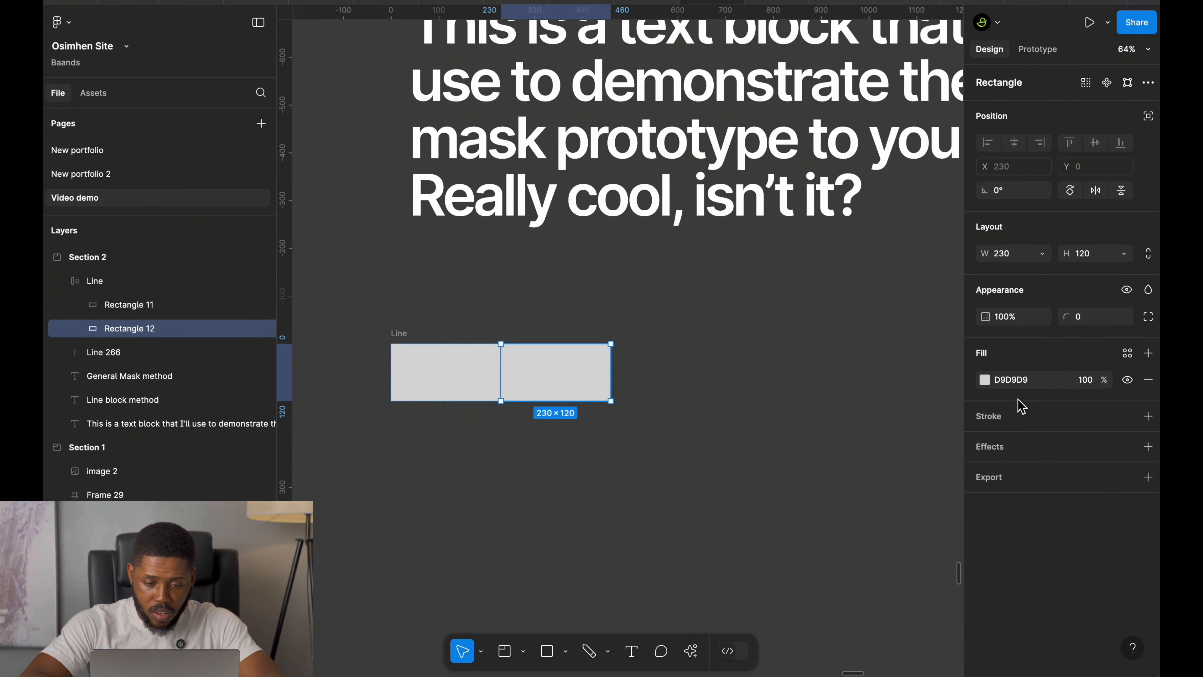
click(1016, 379)
key(super+v)
key(Return)
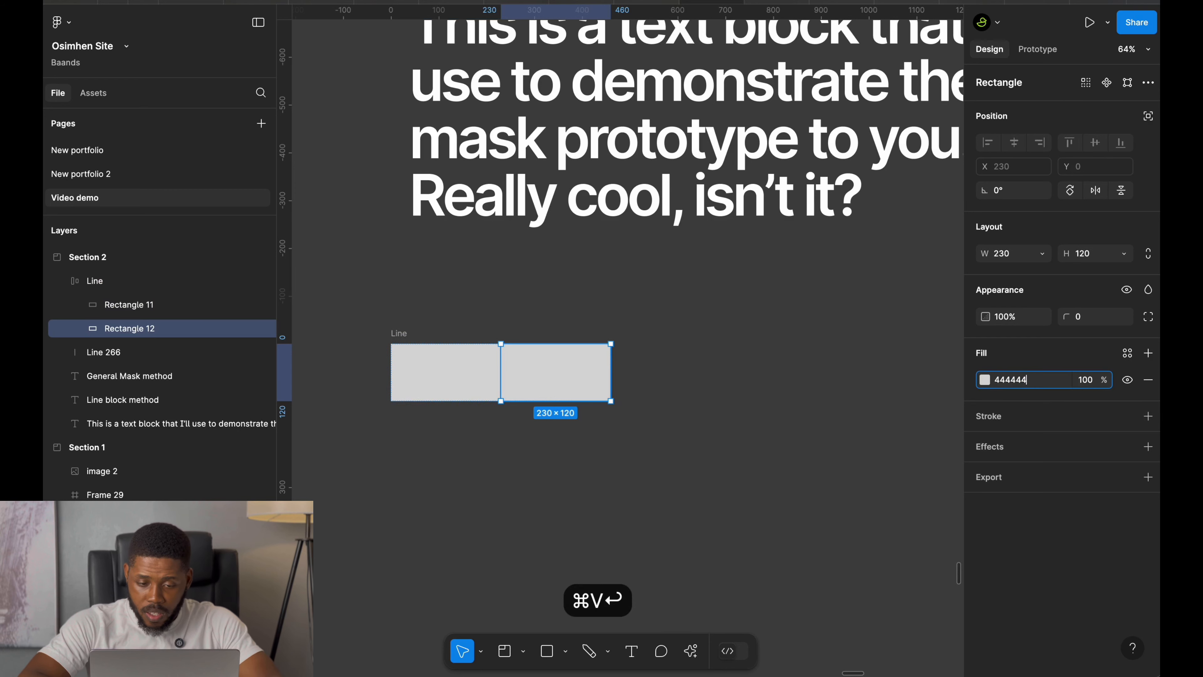
click(481, 368)
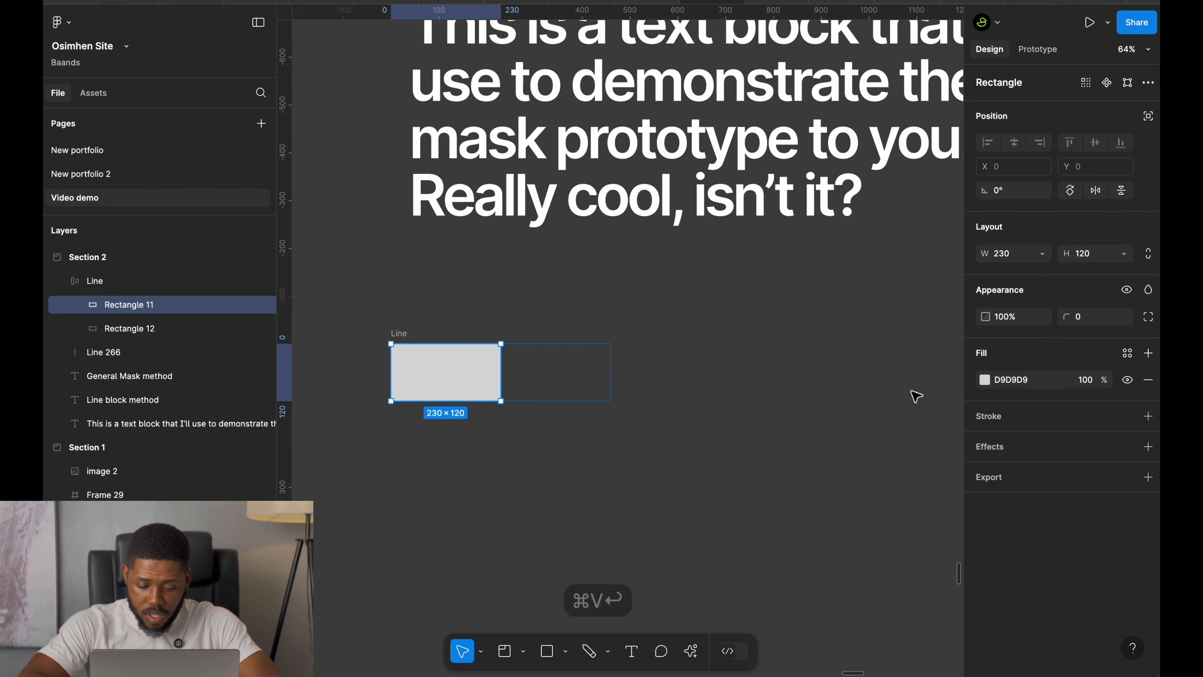
click(1017, 380)
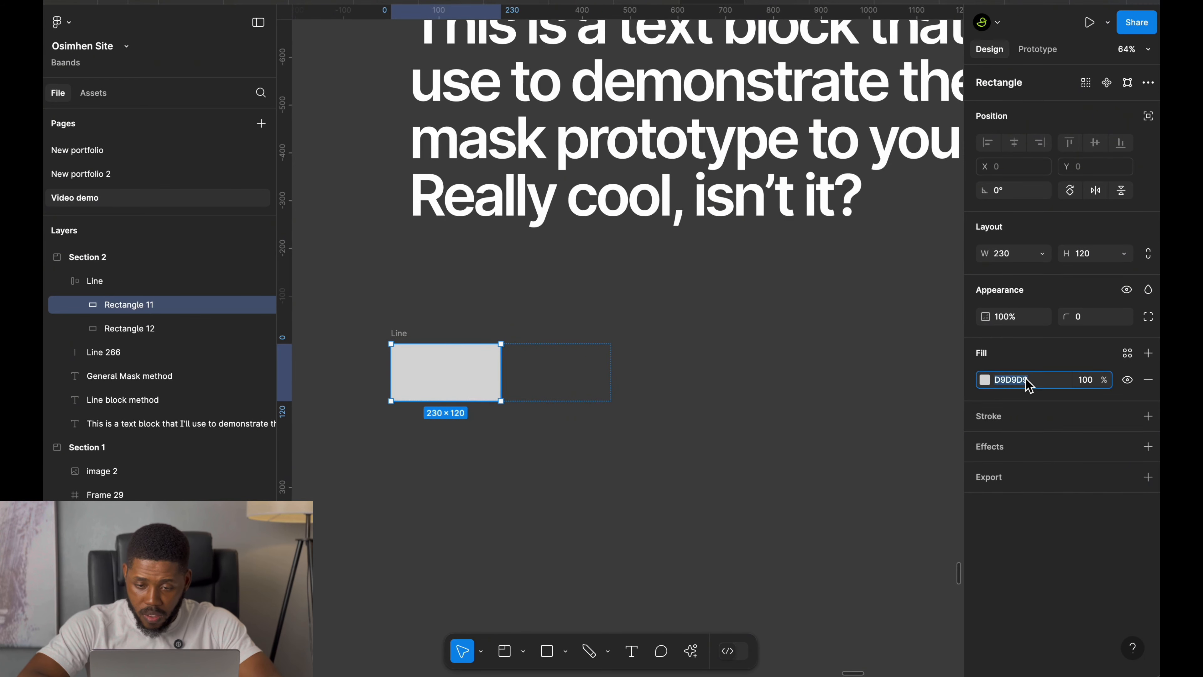
key(super+v)
key(Return)
Change the first rectangle's fill to a linear gradient and rotate it to run horizontally.
click(985, 380)
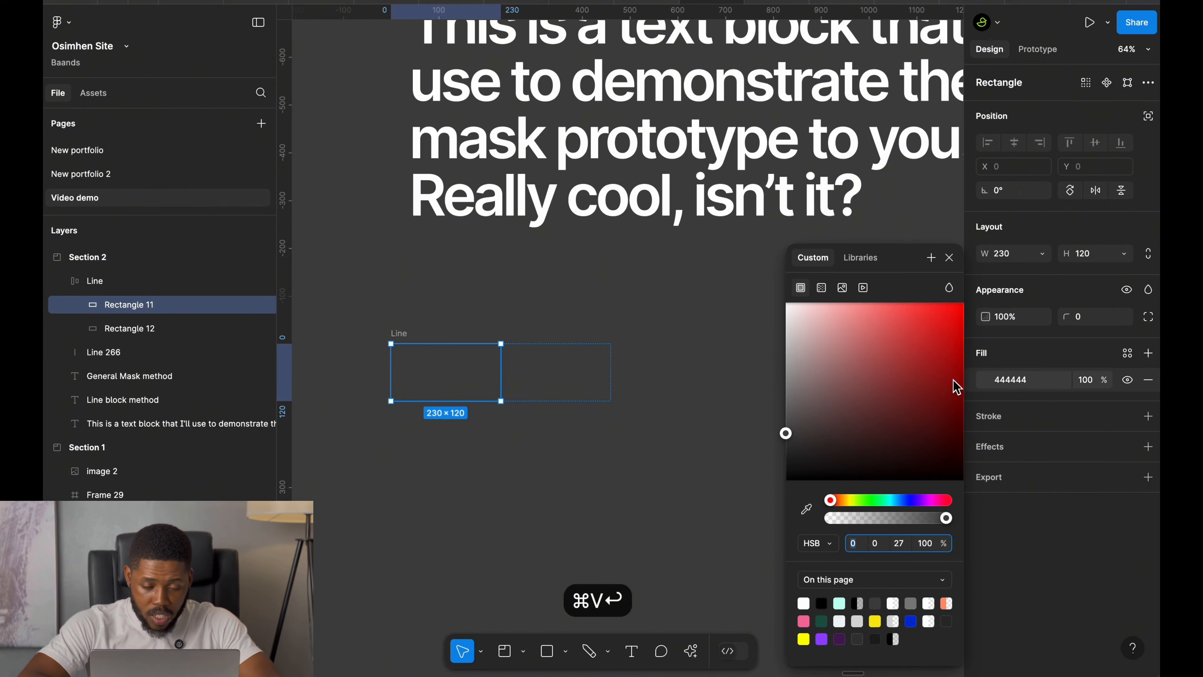
click(821, 287)
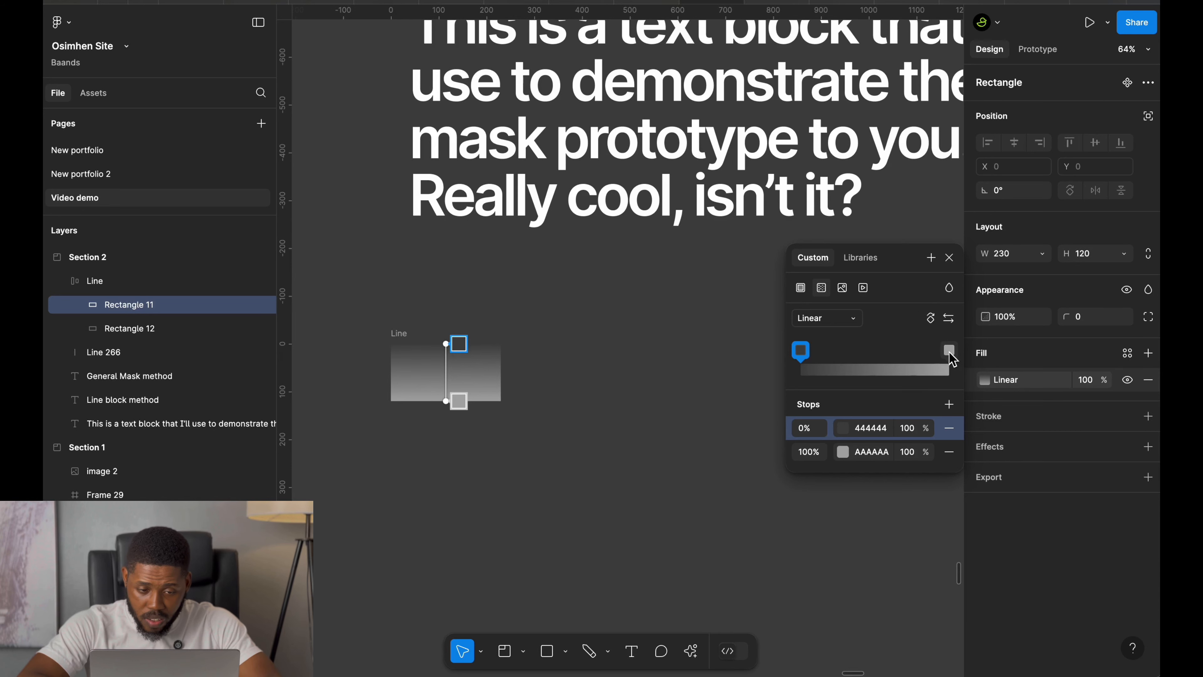
click(931, 318)
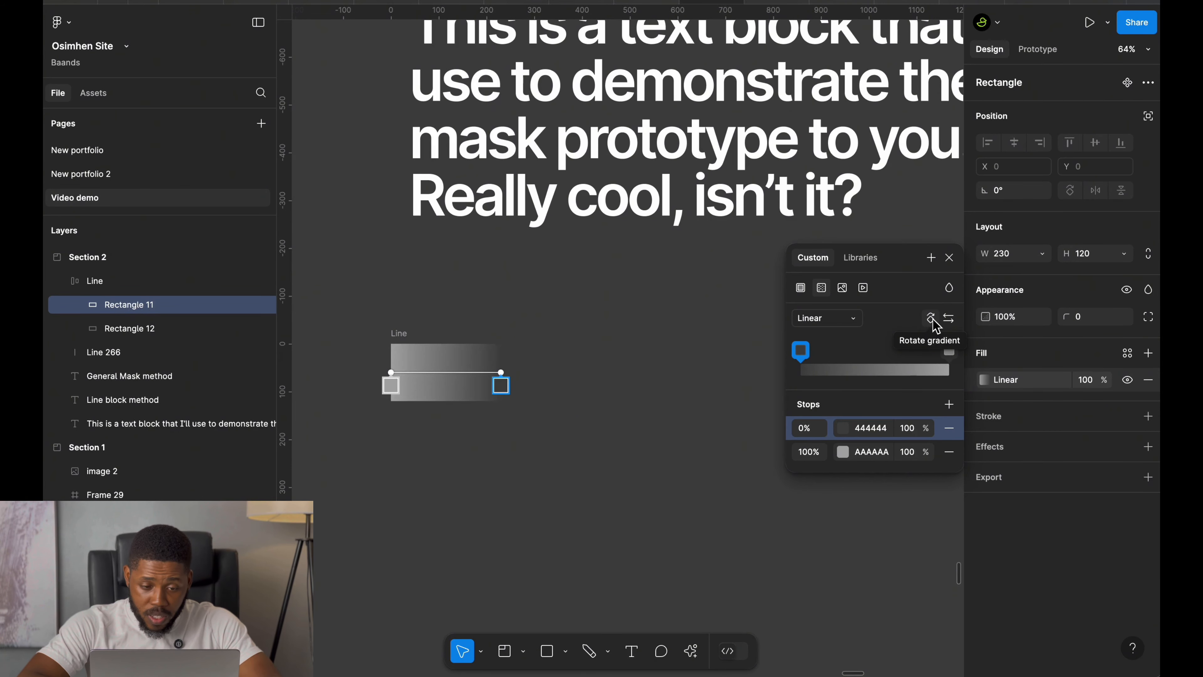
click(931, 318)
click(931, 317)
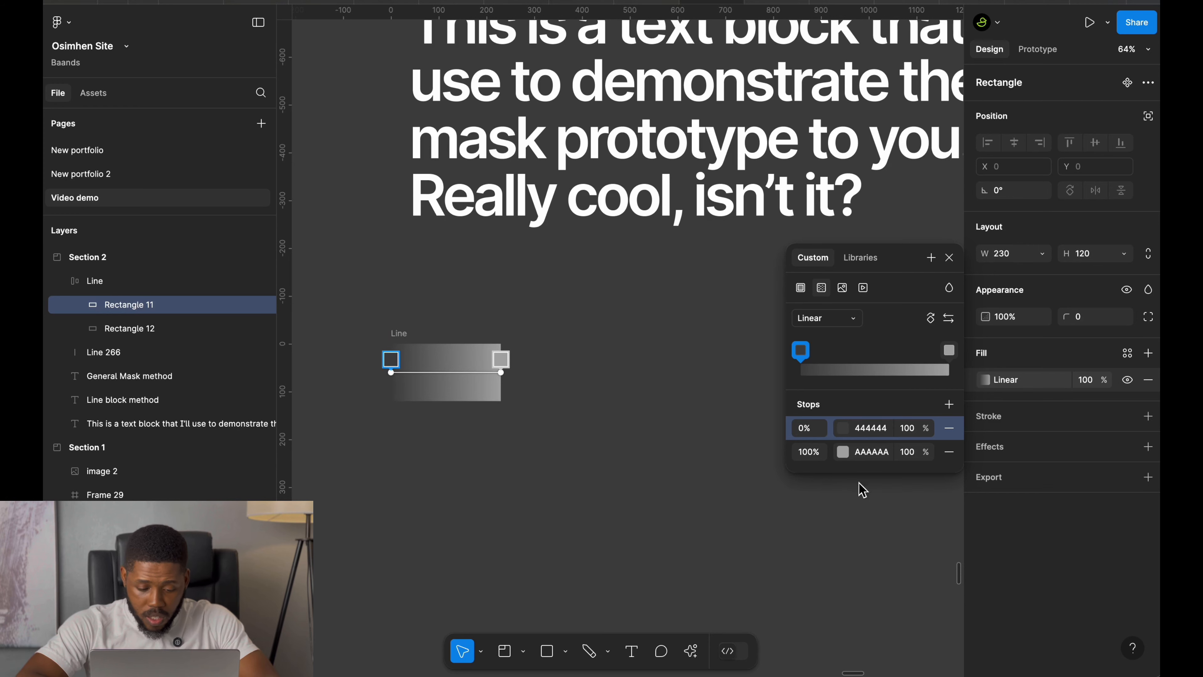
Set the gradient's end stop colour to 444444, matching the start stop.
click(876, 434)
double_click(876, 434)
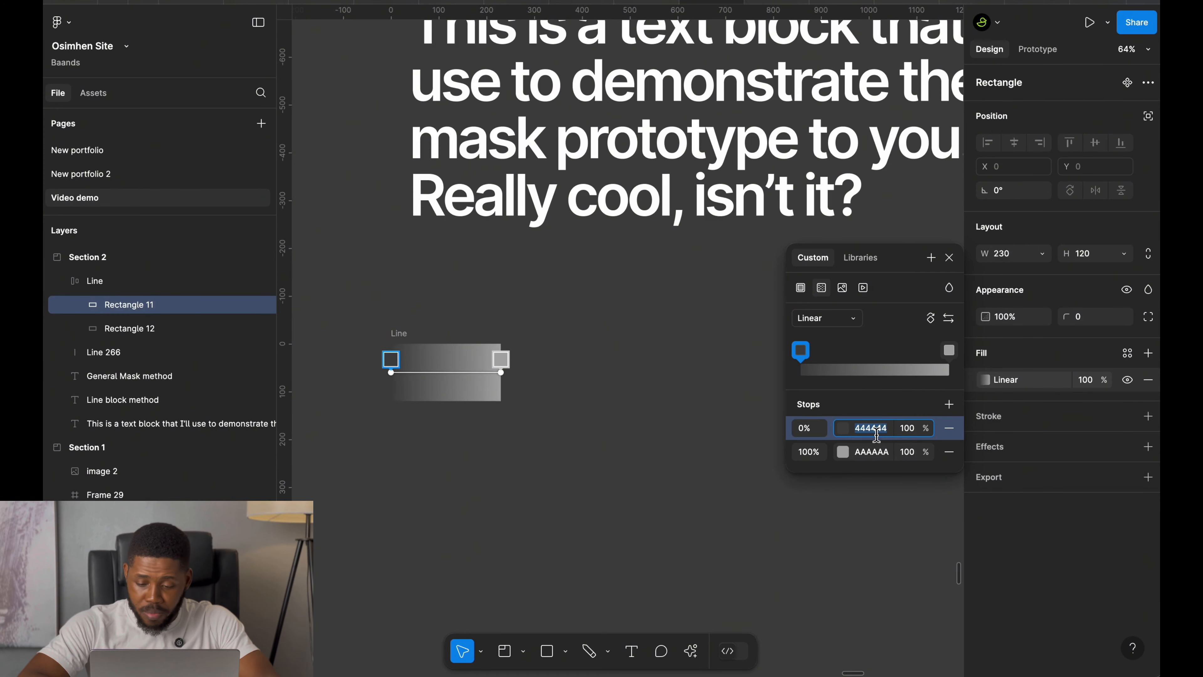
key(super+c)
key(super+c)
click(876, 451)
key(super+v)
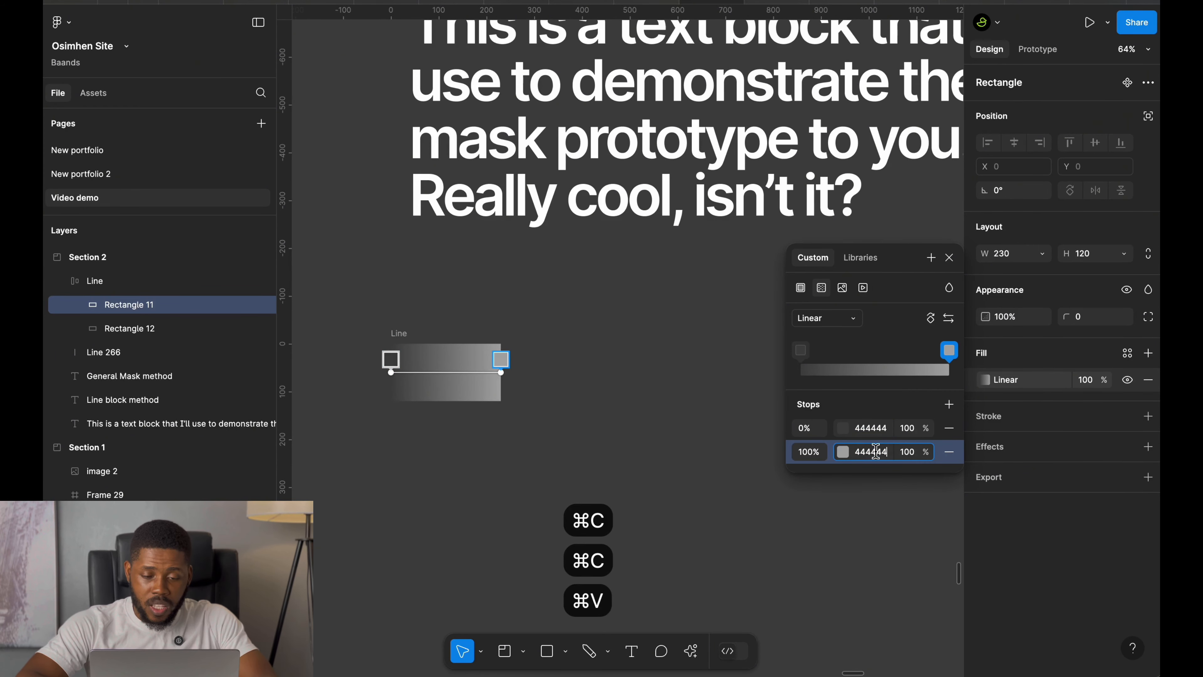
key(Return)
key(Escape)
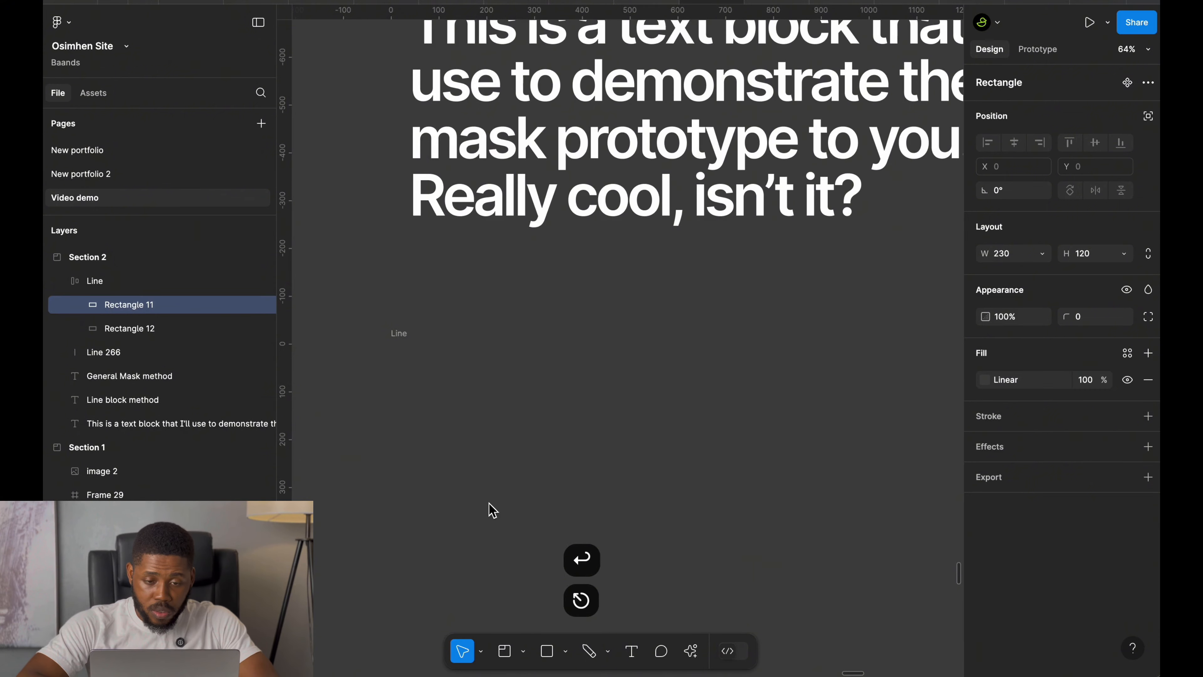
Set the second rectangle's width to 1328, copied from the text block's width.
scroll(483, 471, down, 3)
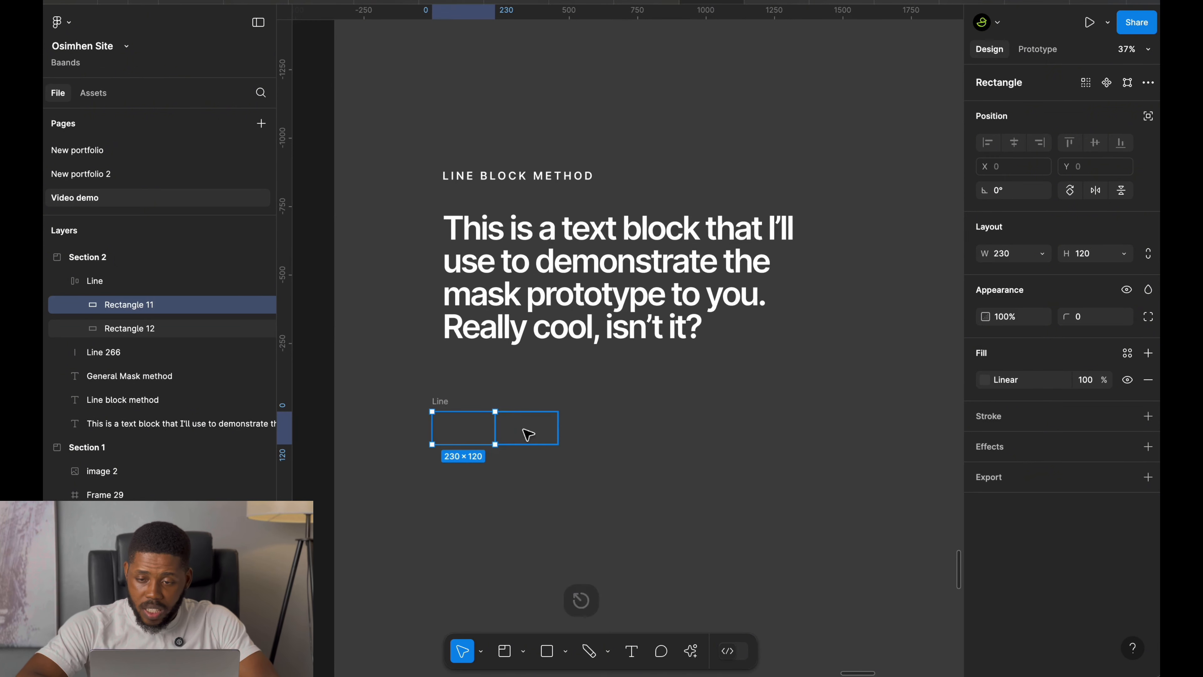
click(535, 246)
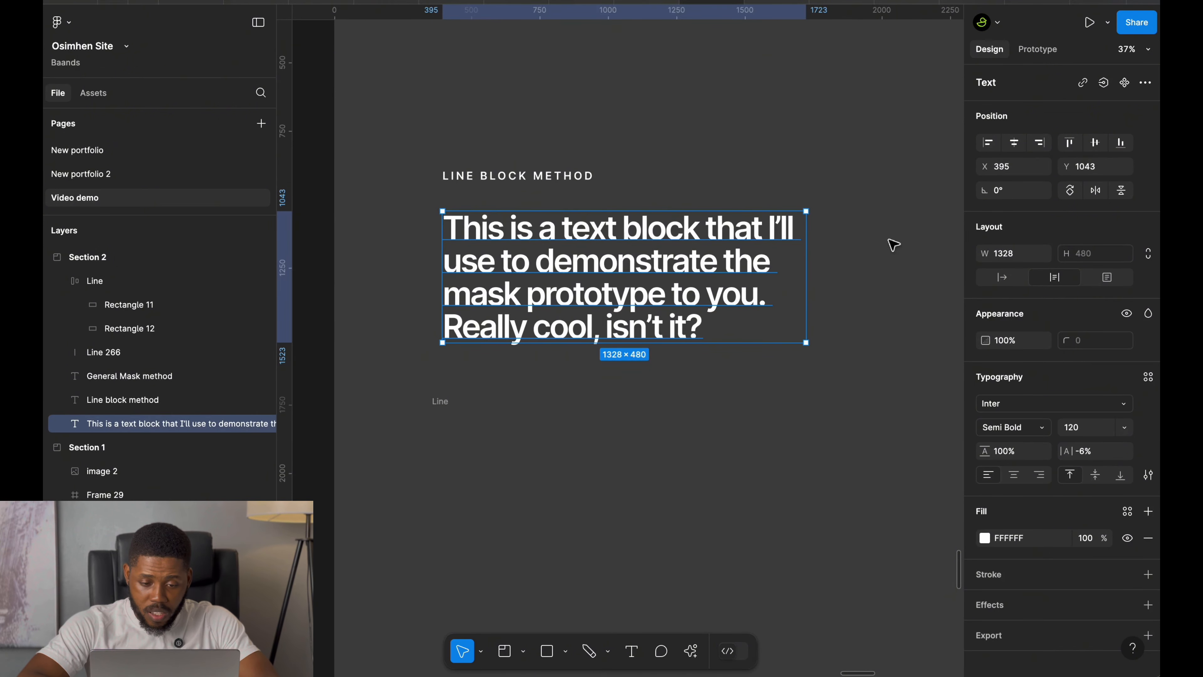
click(512, 426)
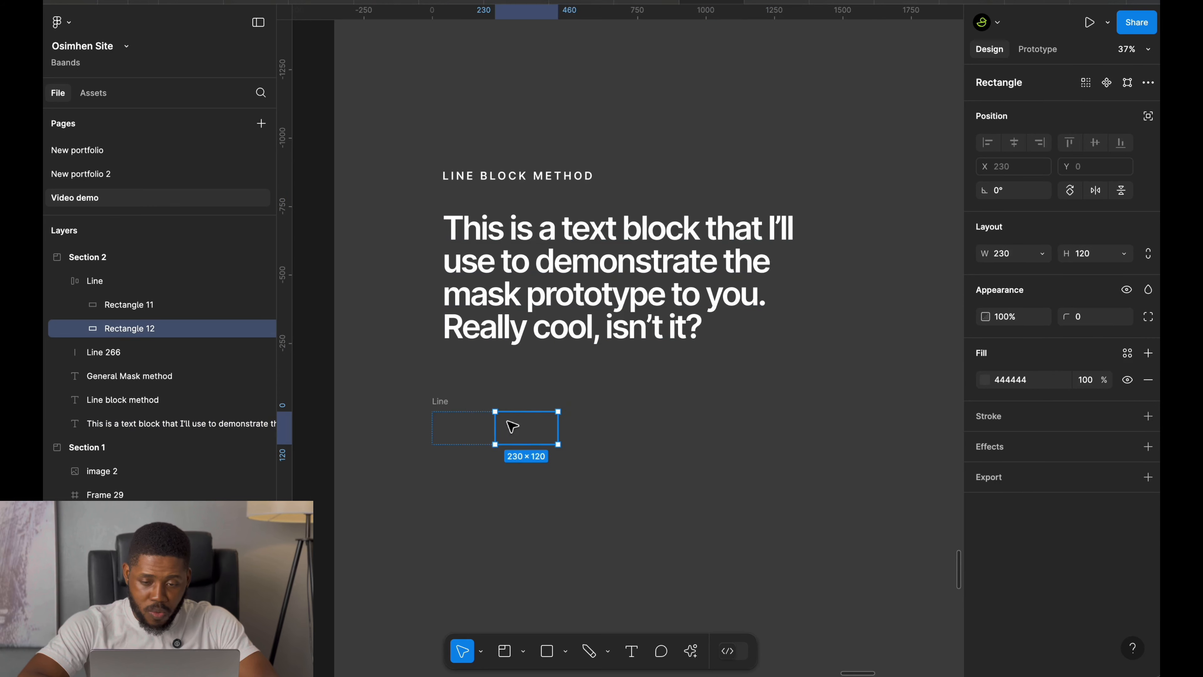
click(539, 264)
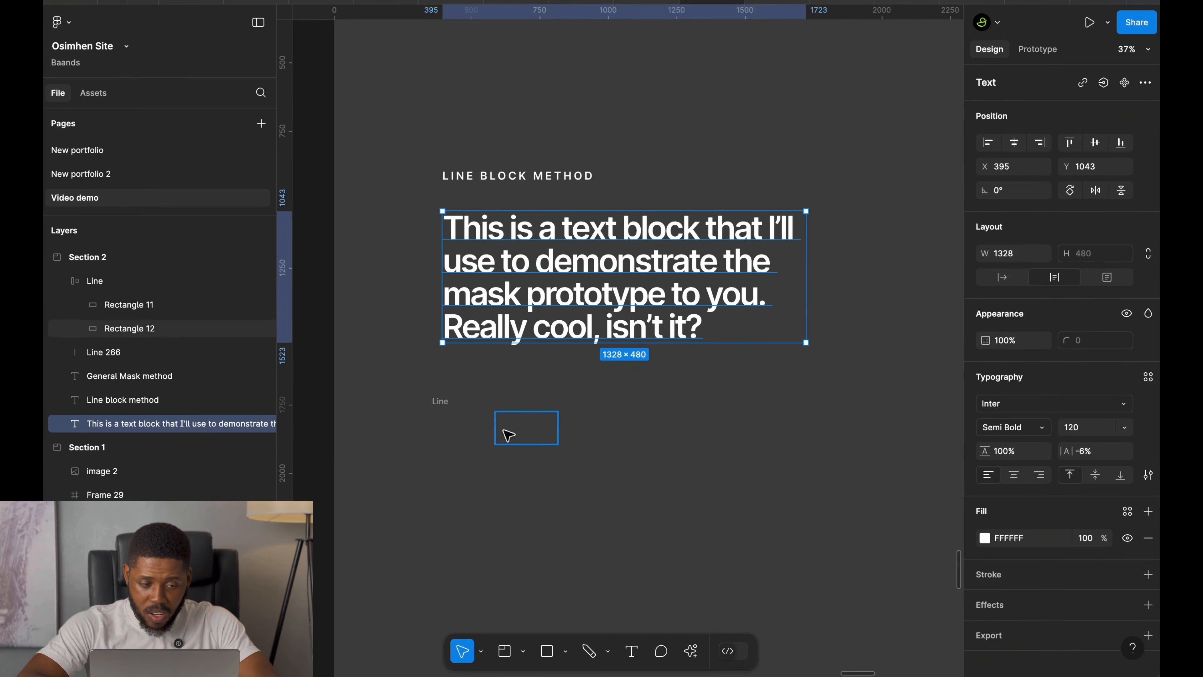
click(514, 436)
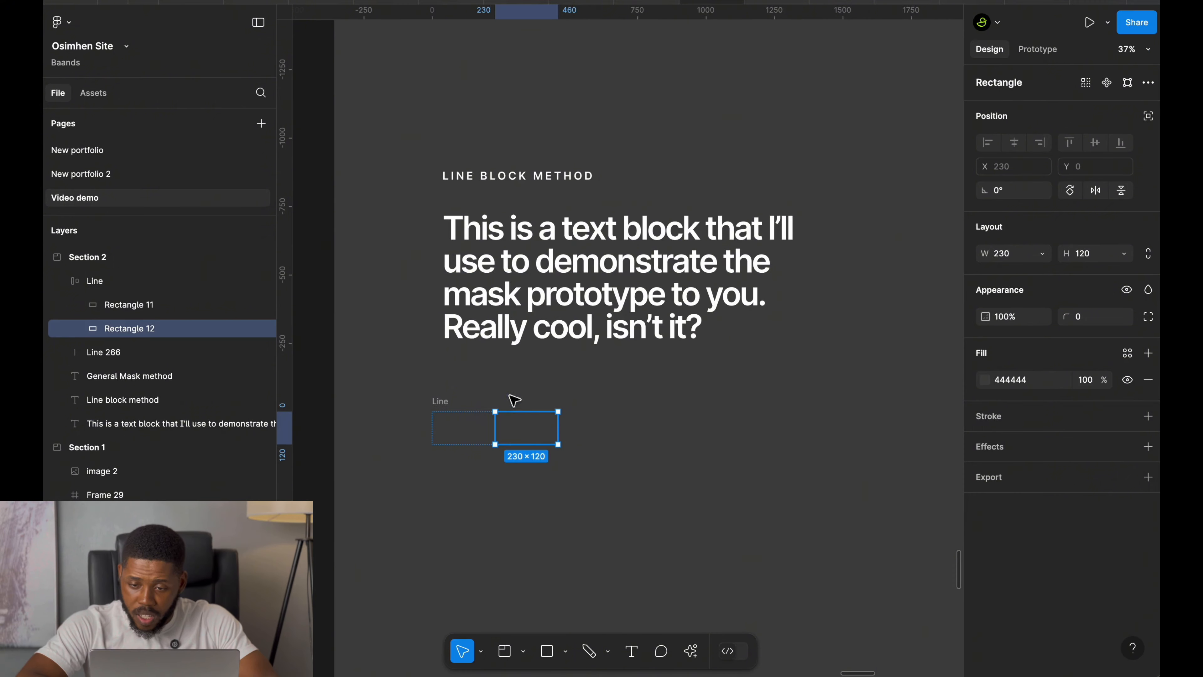
click(516, 337)
click(1010, 258)
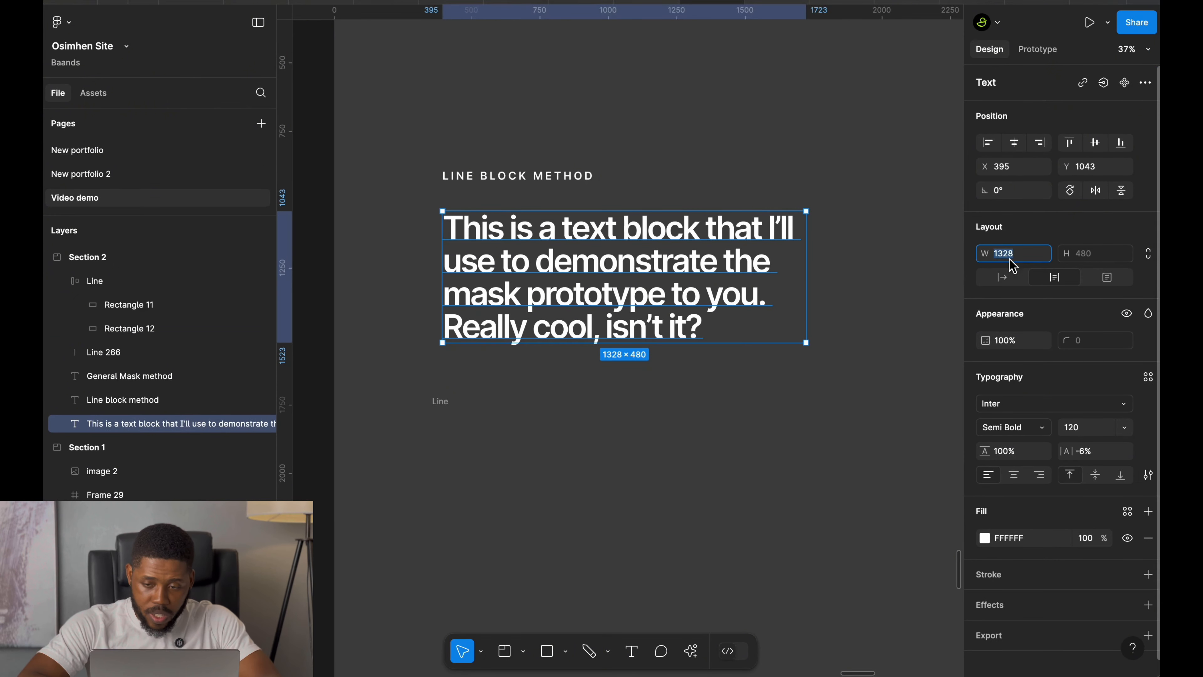
key(super+c)
click(528, 430)
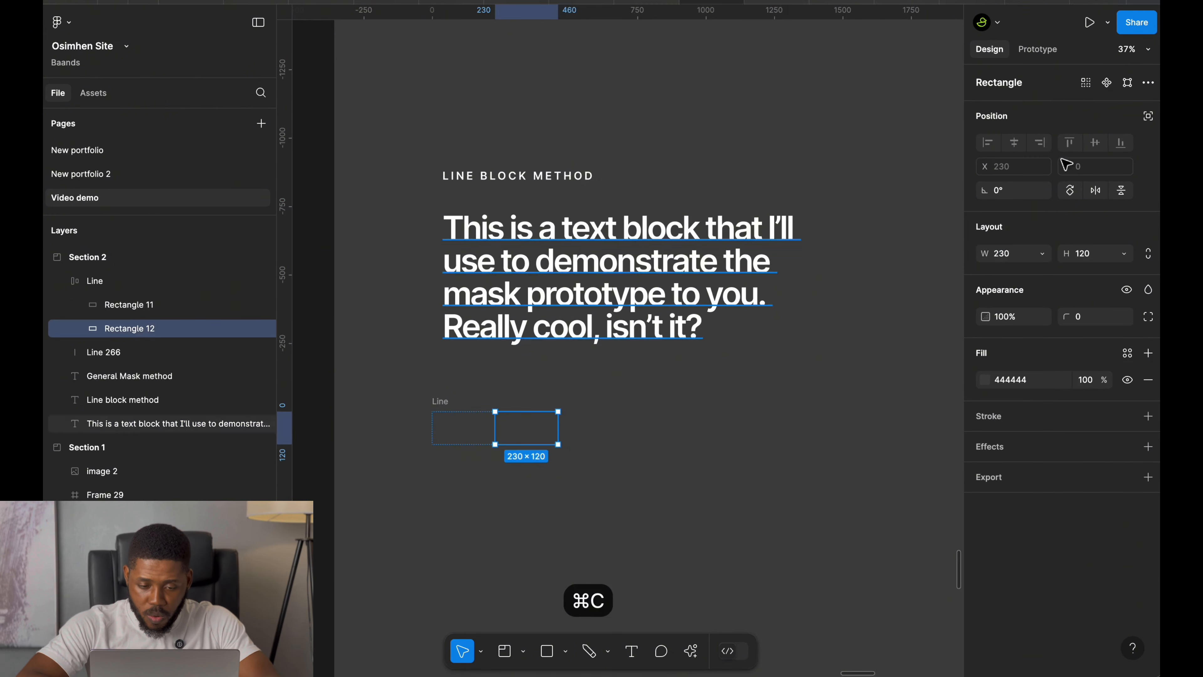
click(1028, 256)
key(super+v)
key(Return)
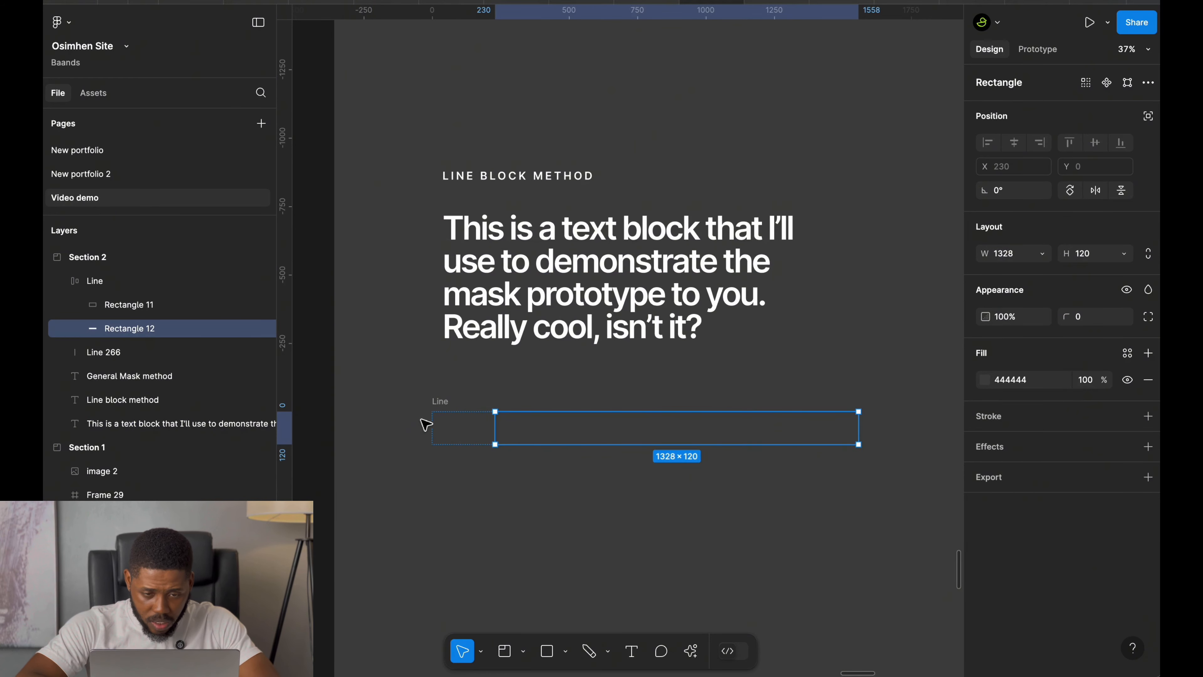
Duplicate the Line frame directly below the original and select both Line frames.
click(439, 406)
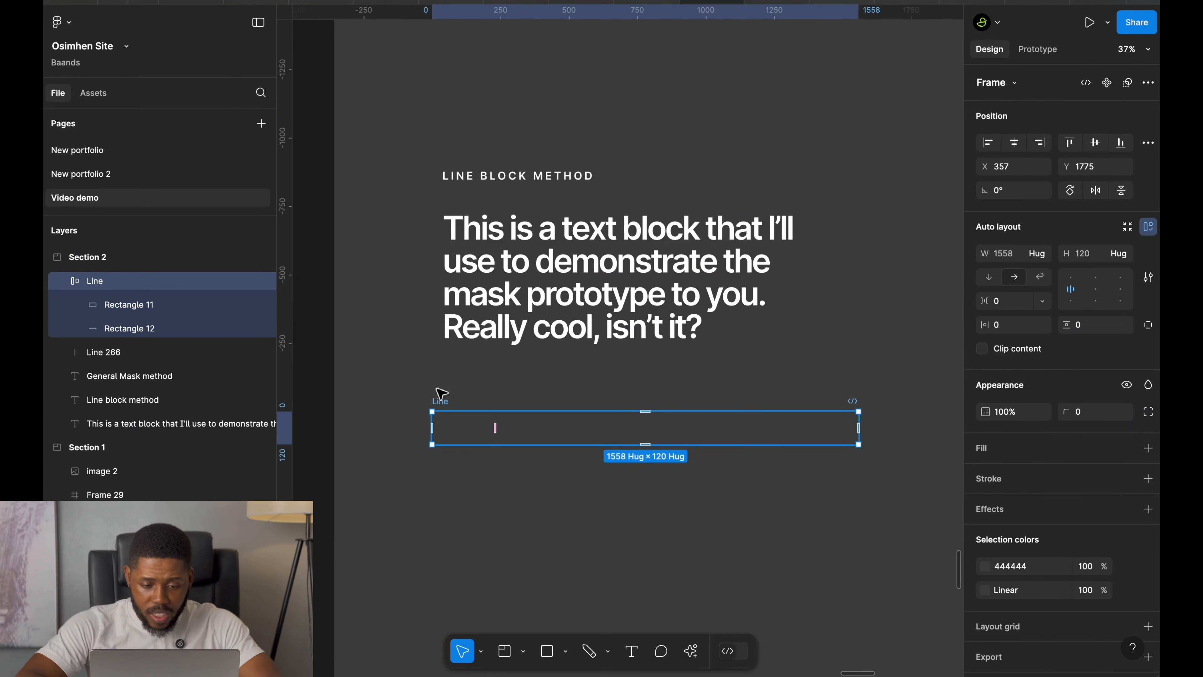
scroll(471, 426, down, 5)
scroll(470, 426, up, 4)
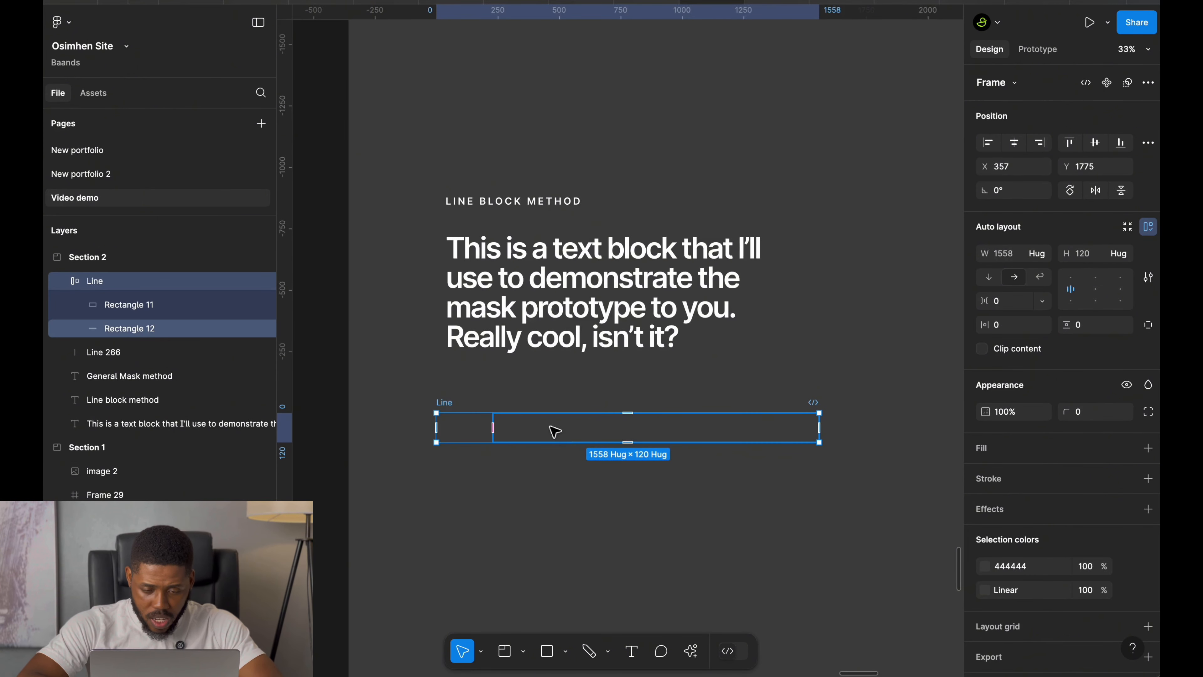
alt+drag(559, 444, 577, 497)
shift+click(447, 408)
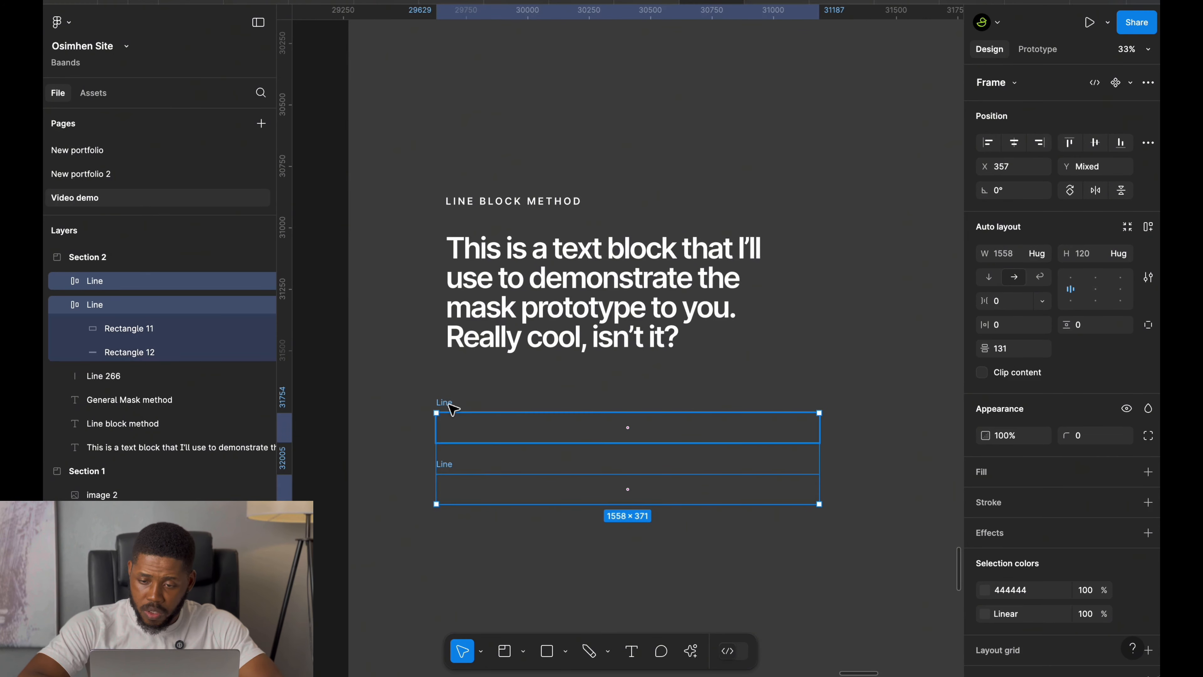
Wrap both Line frames in an auto layout frame and set its gap to 0.
key(shift+a)
click(1011, 303)
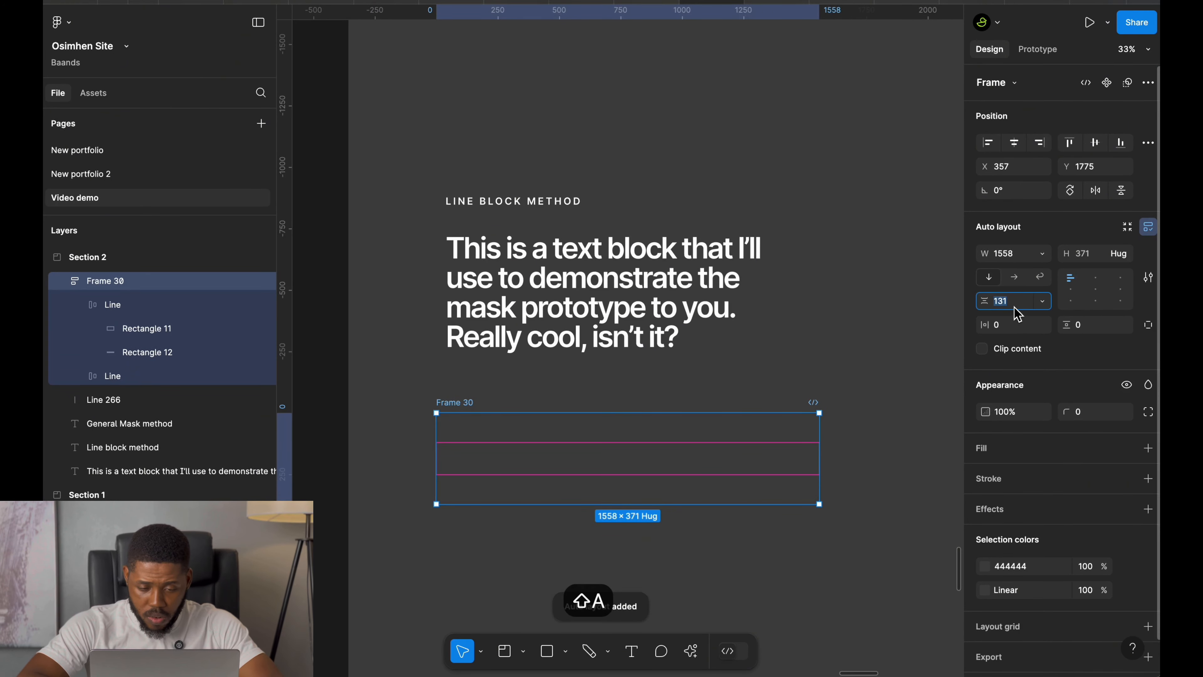
text(0)
key(Return)
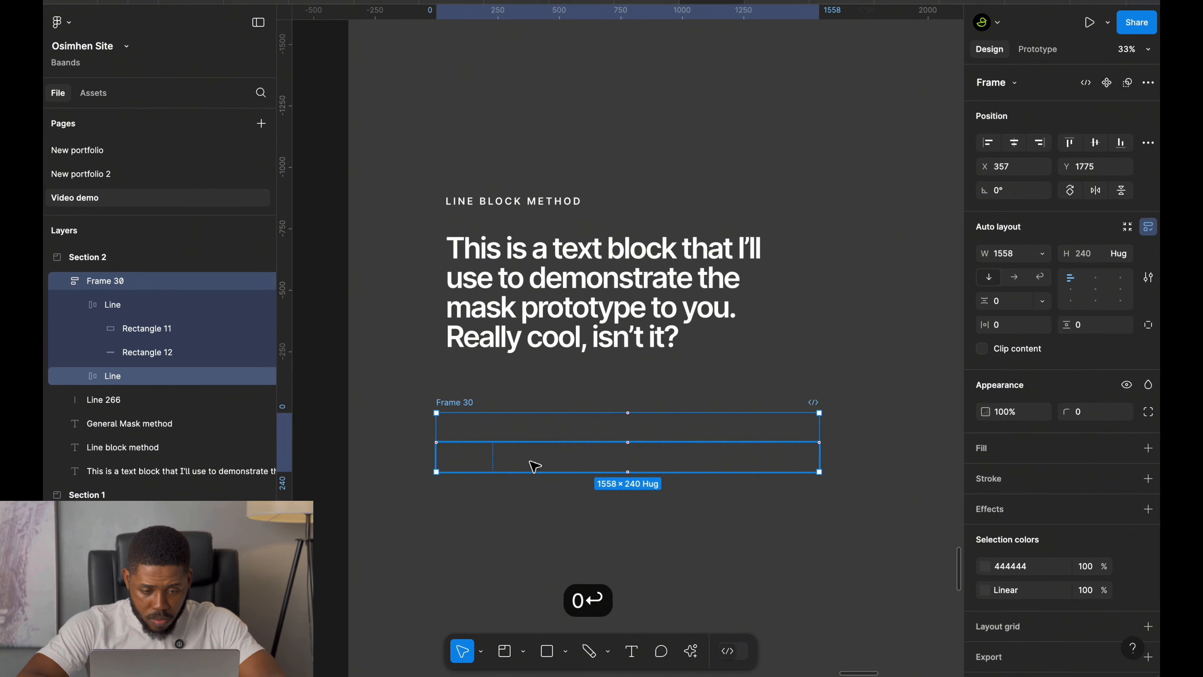
Duplicate the second Line frame twice so the frame holds four stacked lines.
click(534, 466)
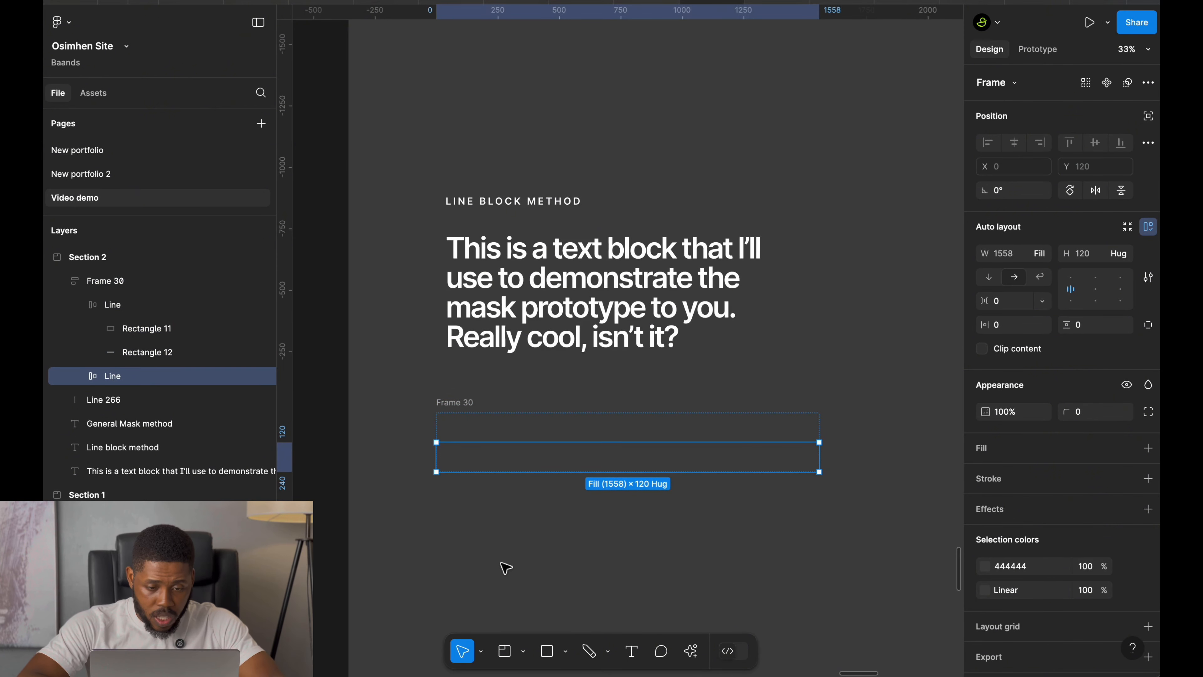
key(super+d)
key(super+d)
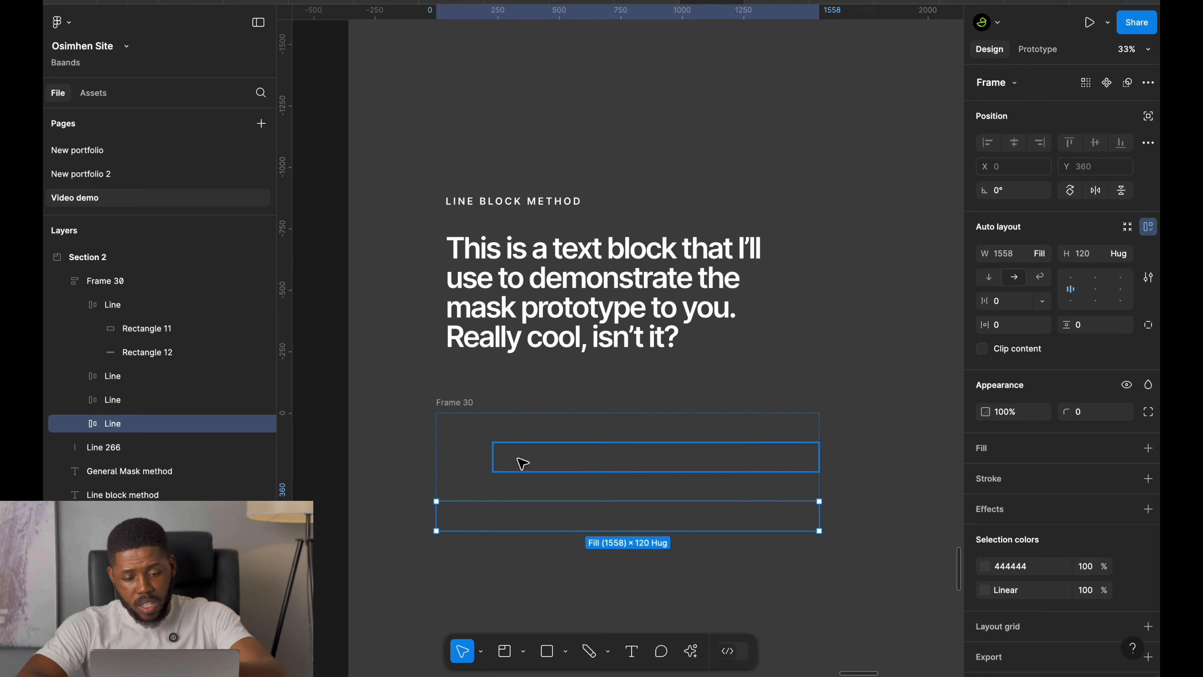
Try doubling the second line's rectangle width to 1328*2, then undo it.
double_click(520, 461)
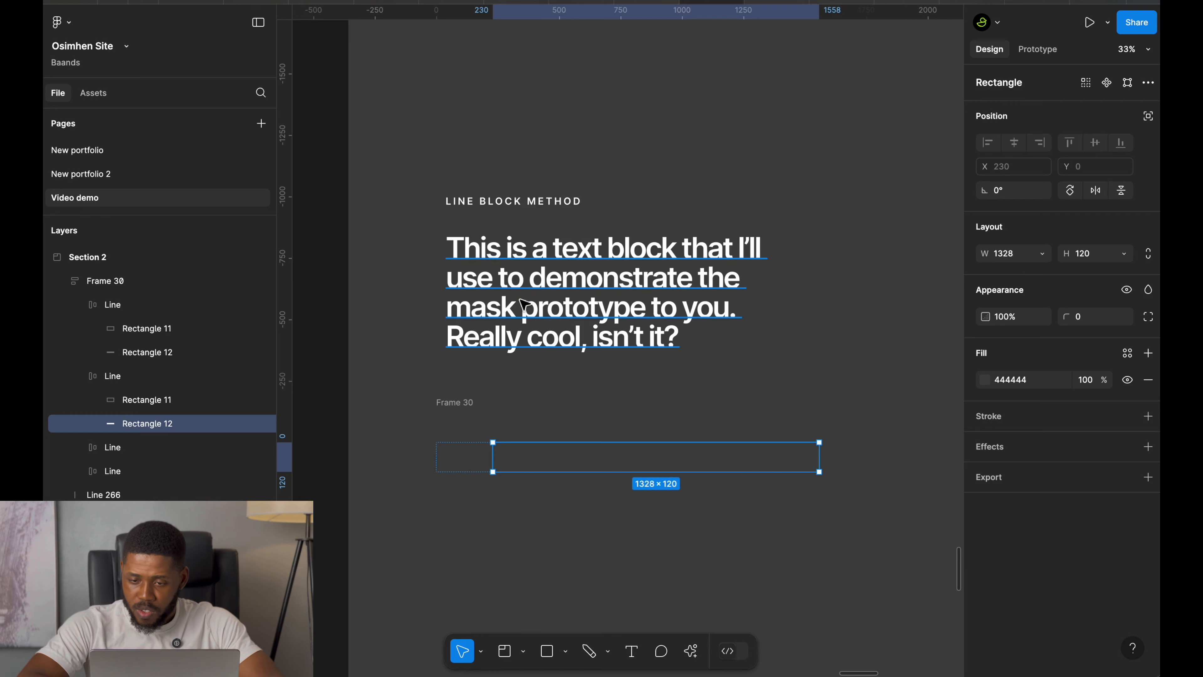
click(1023, 259)
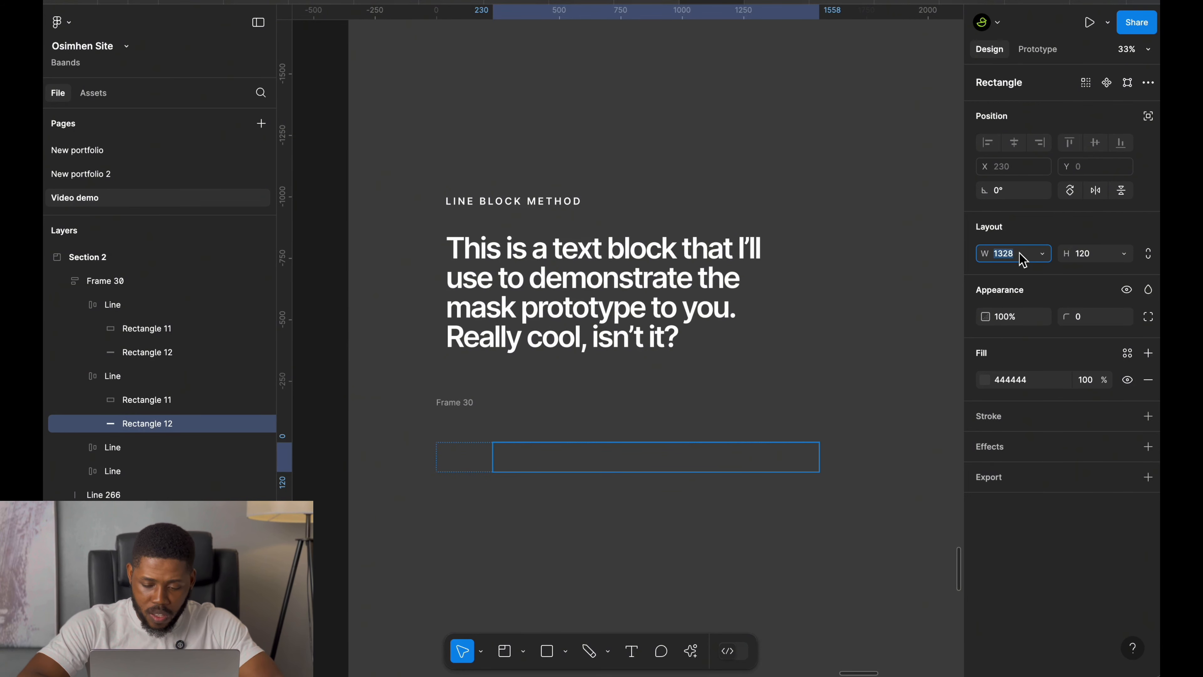
key(Right)
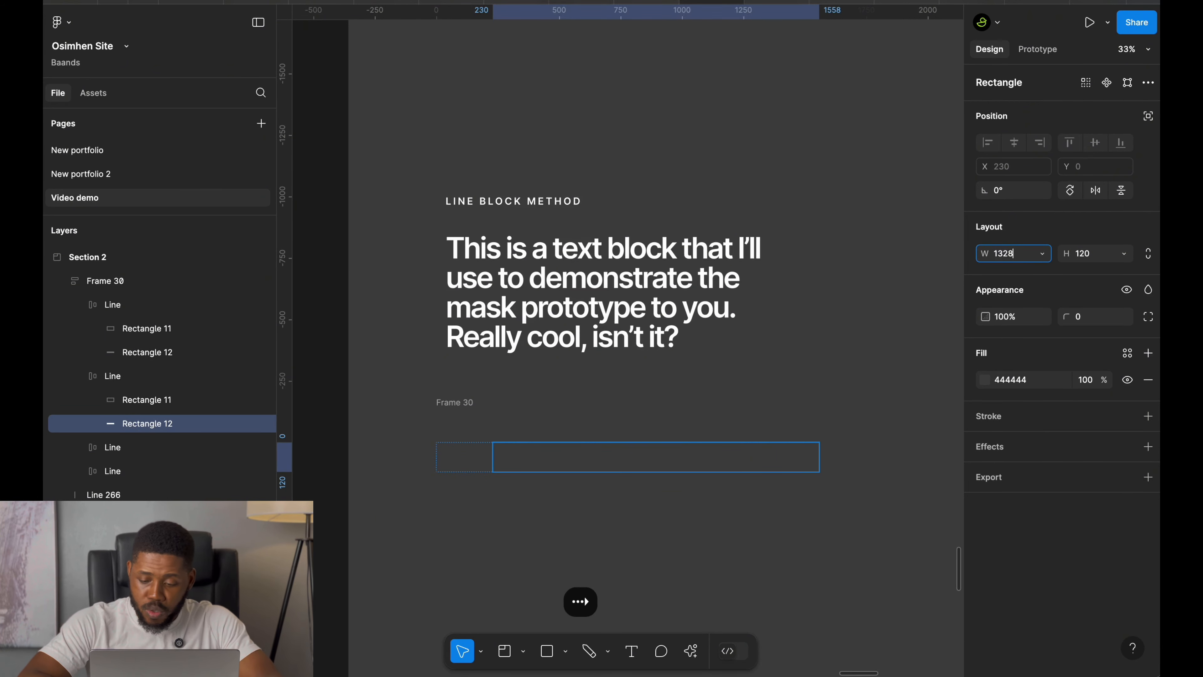
text(*2)
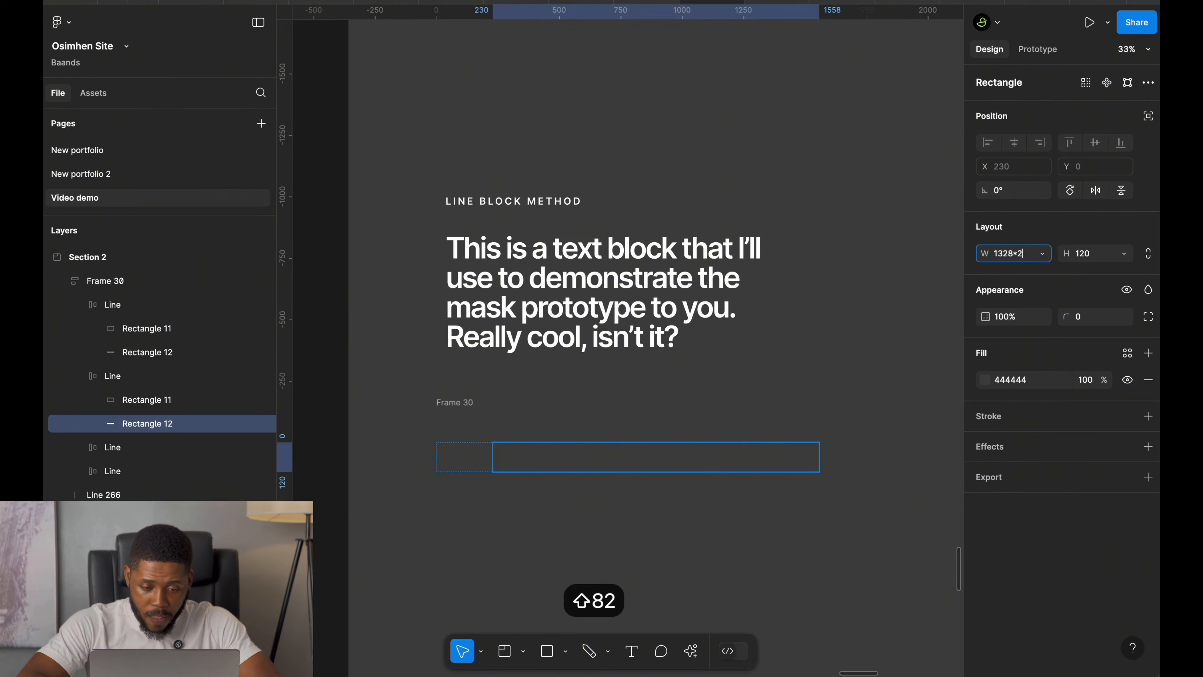
key(Return)
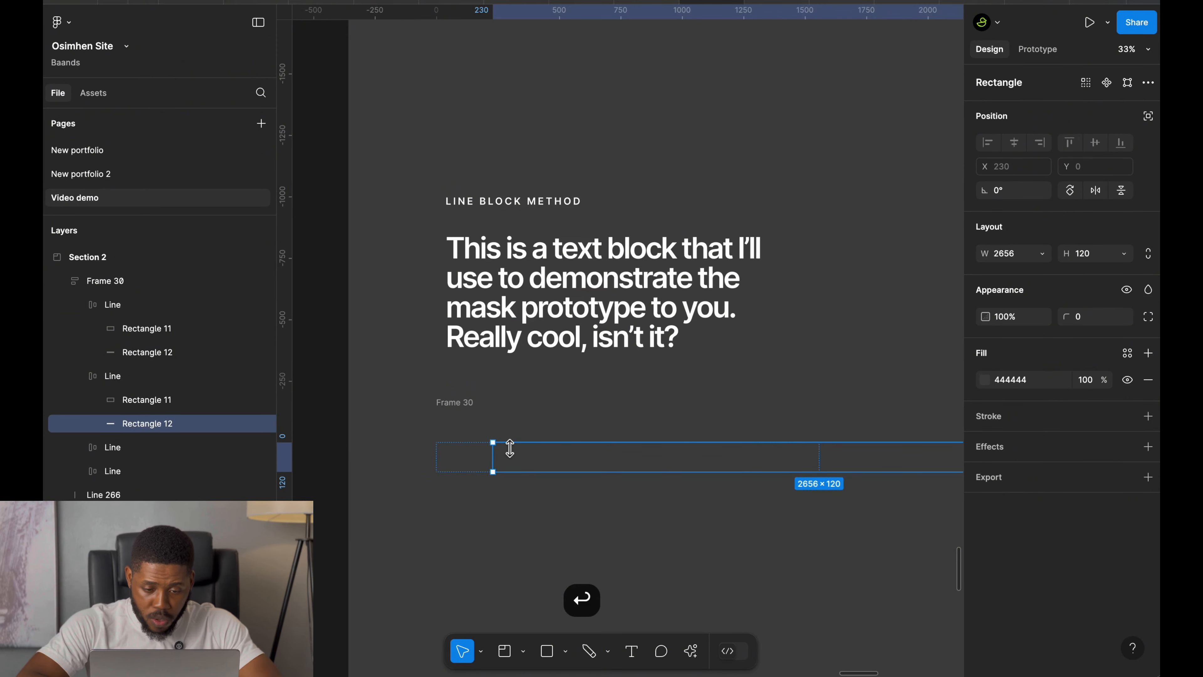
key(super+z)
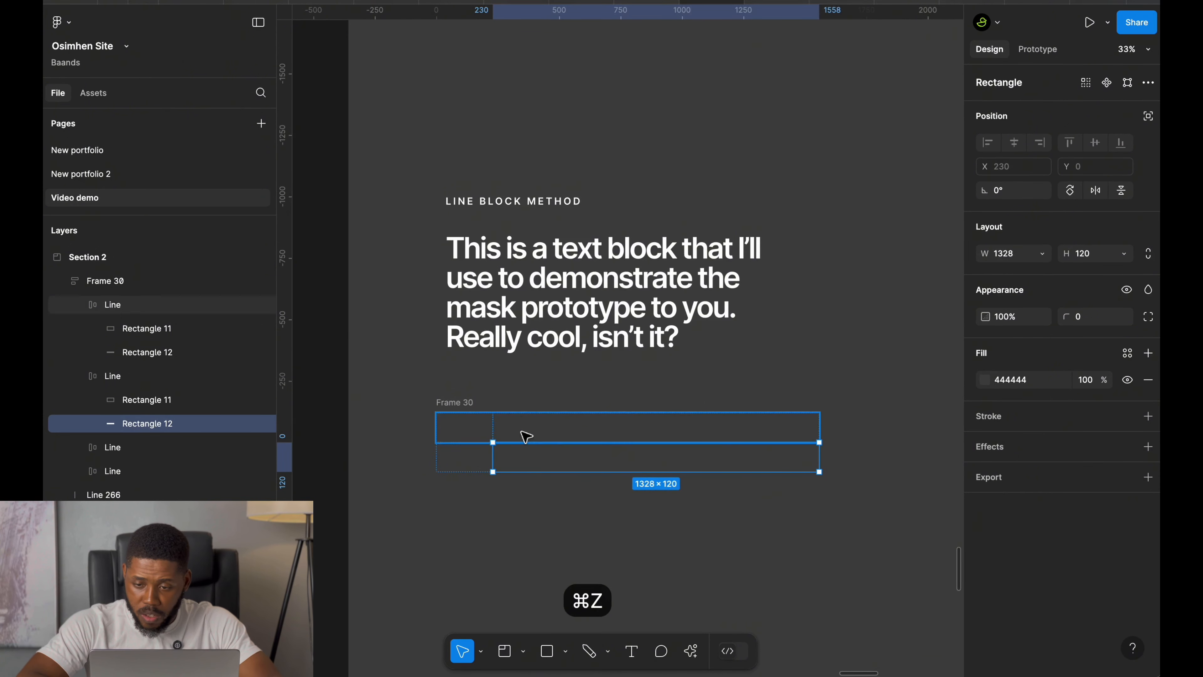
Select all four Line frames and set their width to Hug contents.
click(524, 435)
key(super+a)
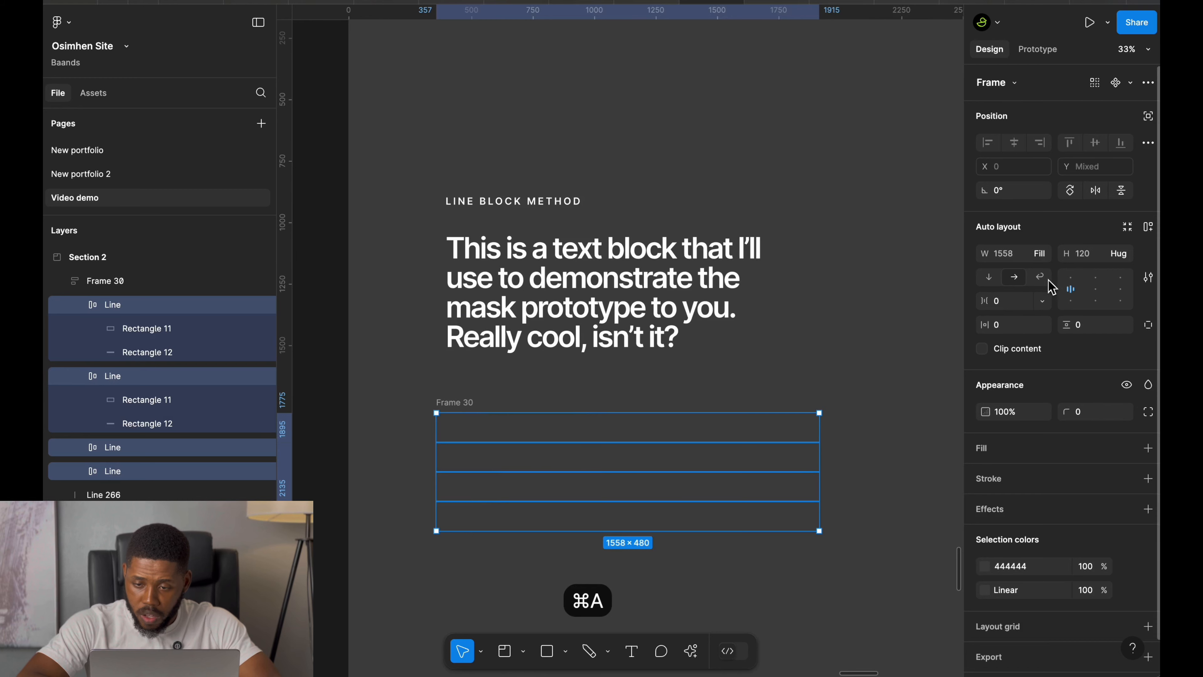
click(1043, 254)
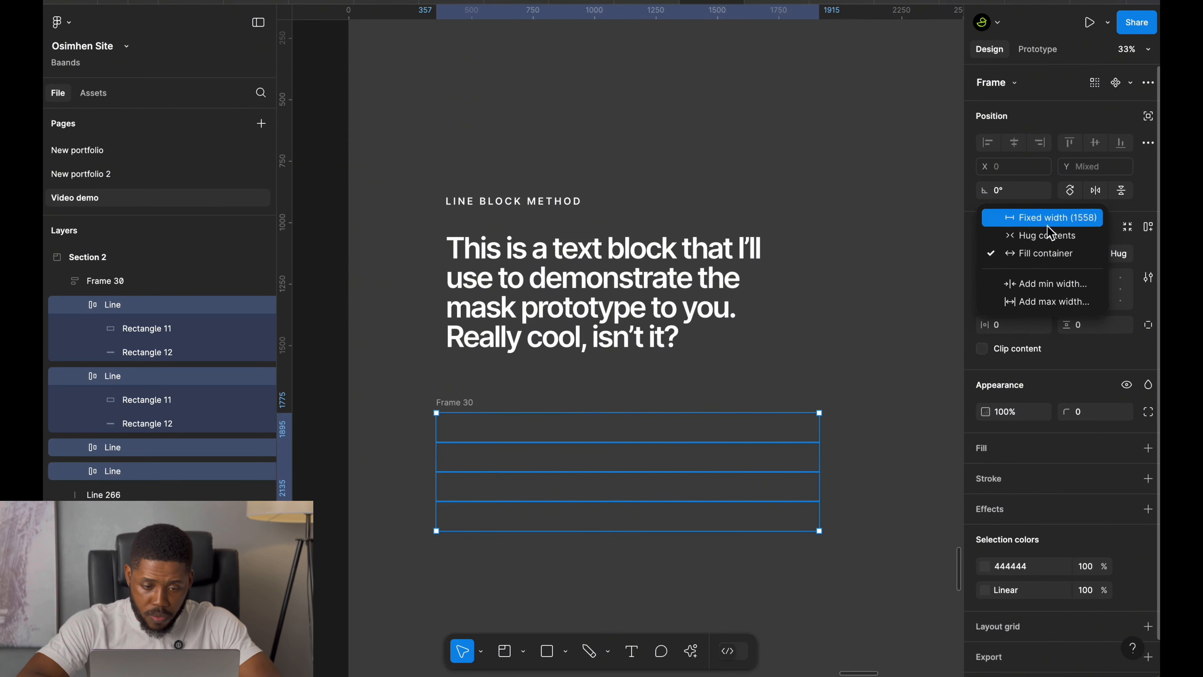
click(1049, 243)
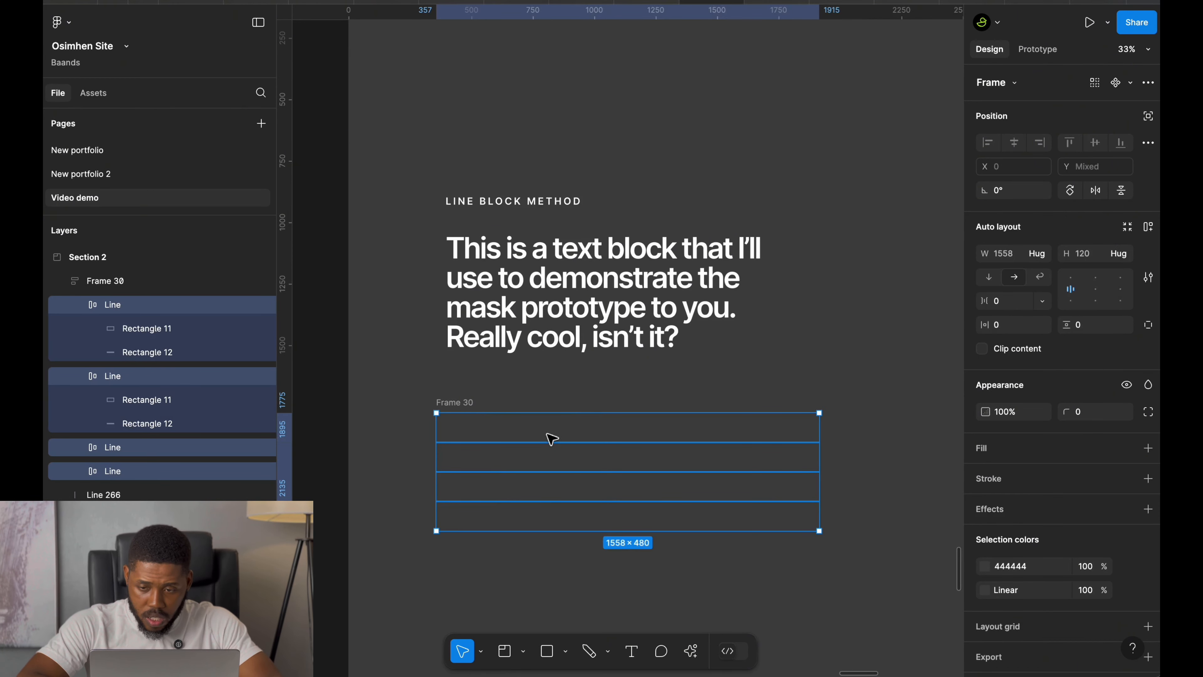
Set the parent auto layout frame's width to Hug contents.
click(462, 411)
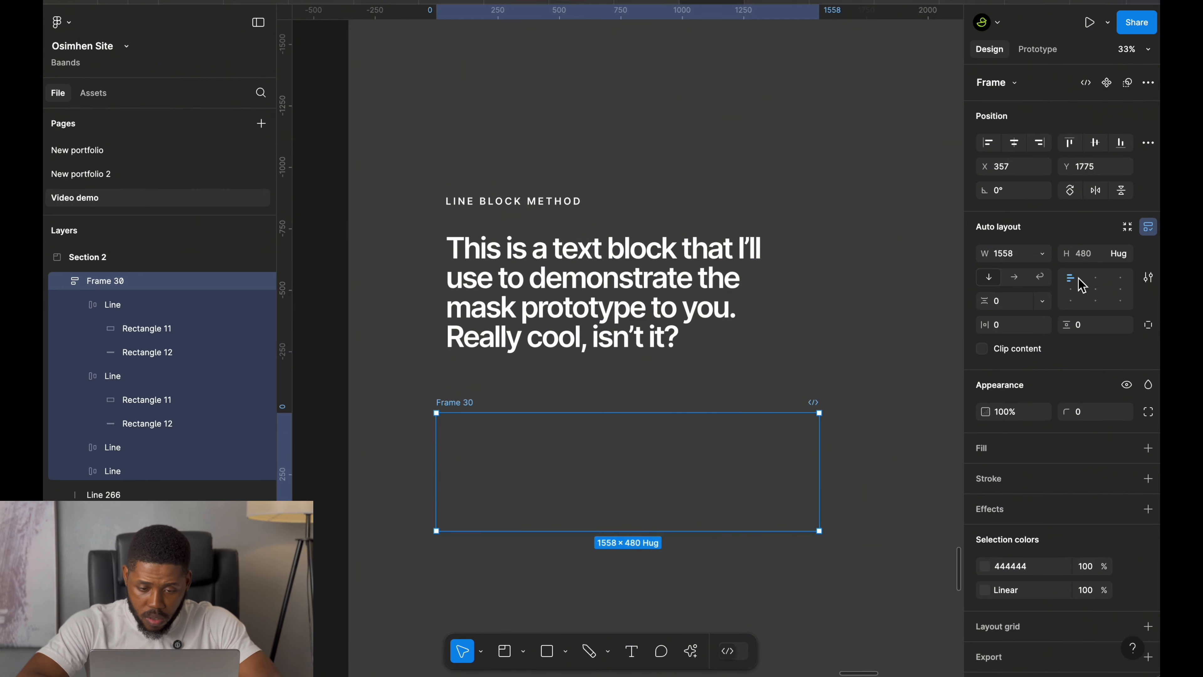
click(1042, 254)
click(1048, 270)
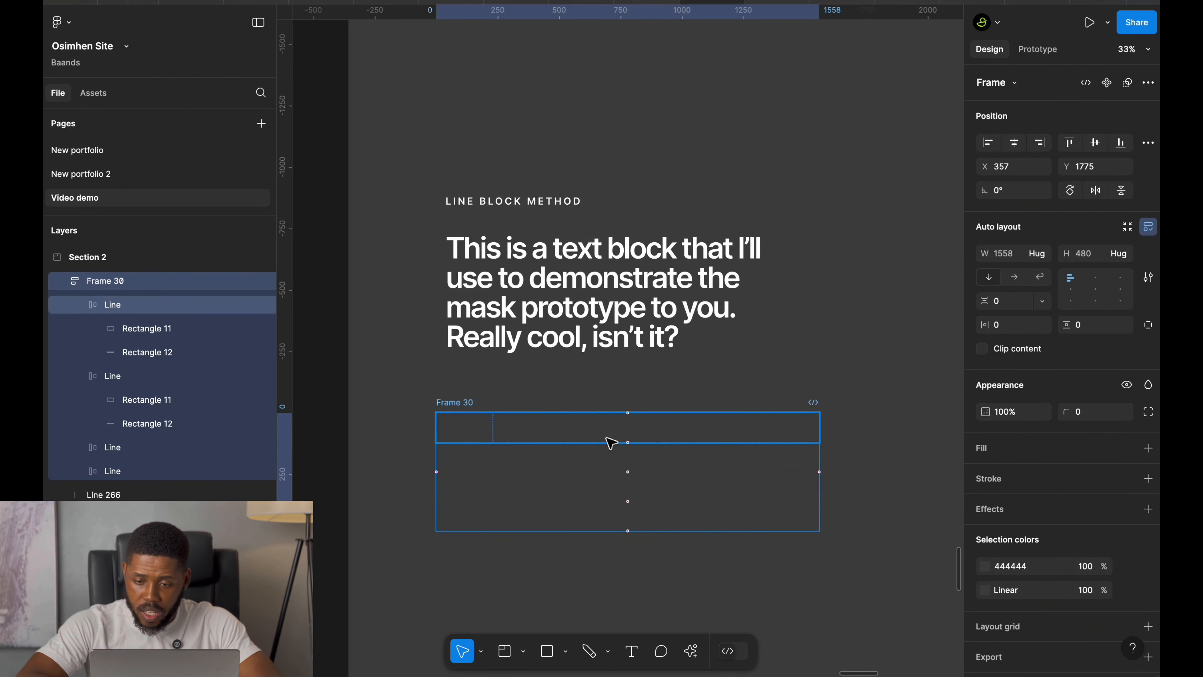
Try setting the second line's rectangle width to 1328*2 again, then undo it.
super+click(572, 457)
click(1015, 253)
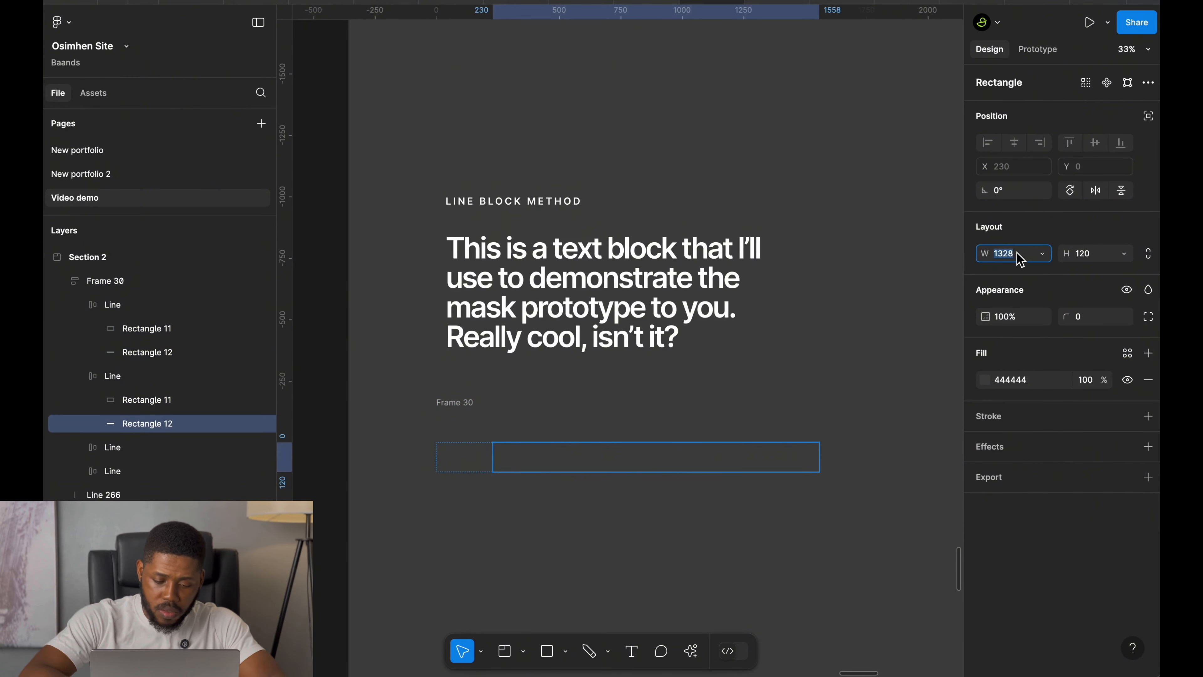
key(Right)
text(*2)
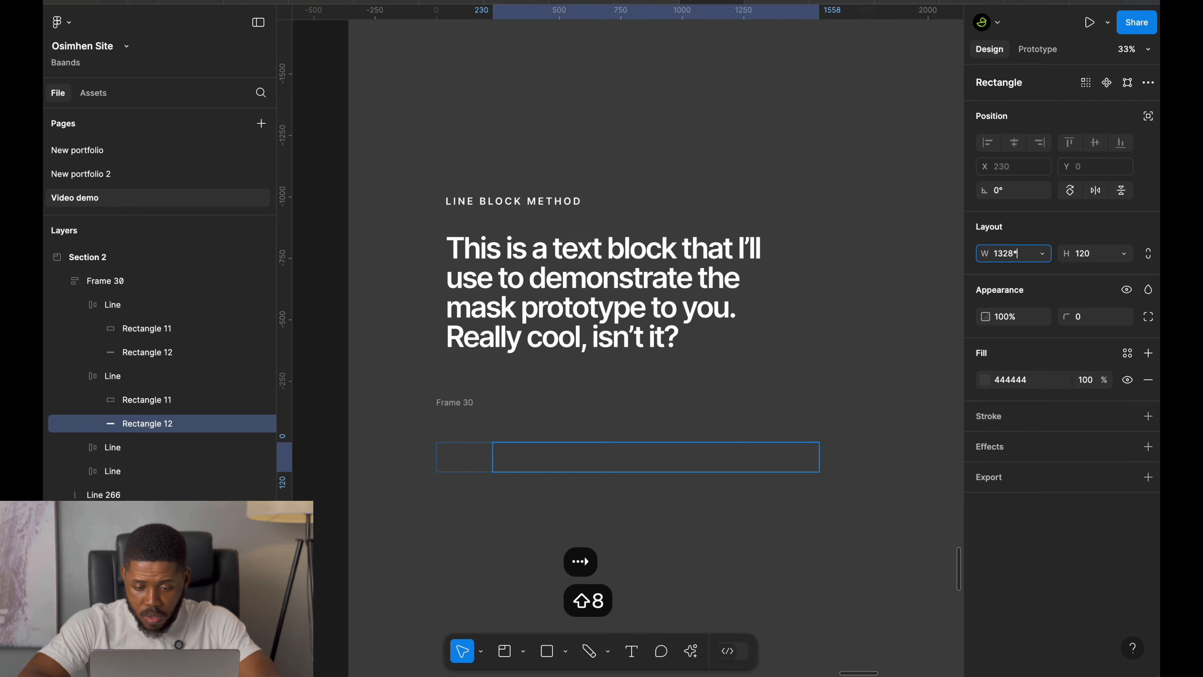
key(Return)
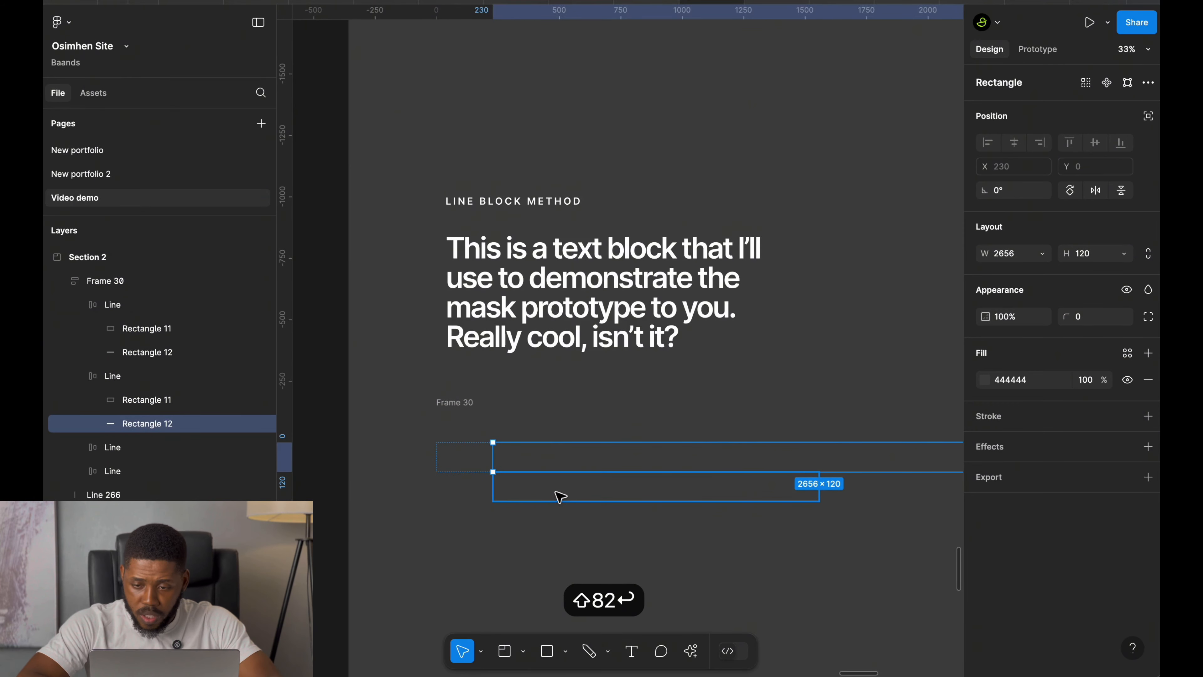
key(super+z)
Try setting the rectangle width to 1328*3, then undo it.
scroll(555, 489, down, 5)
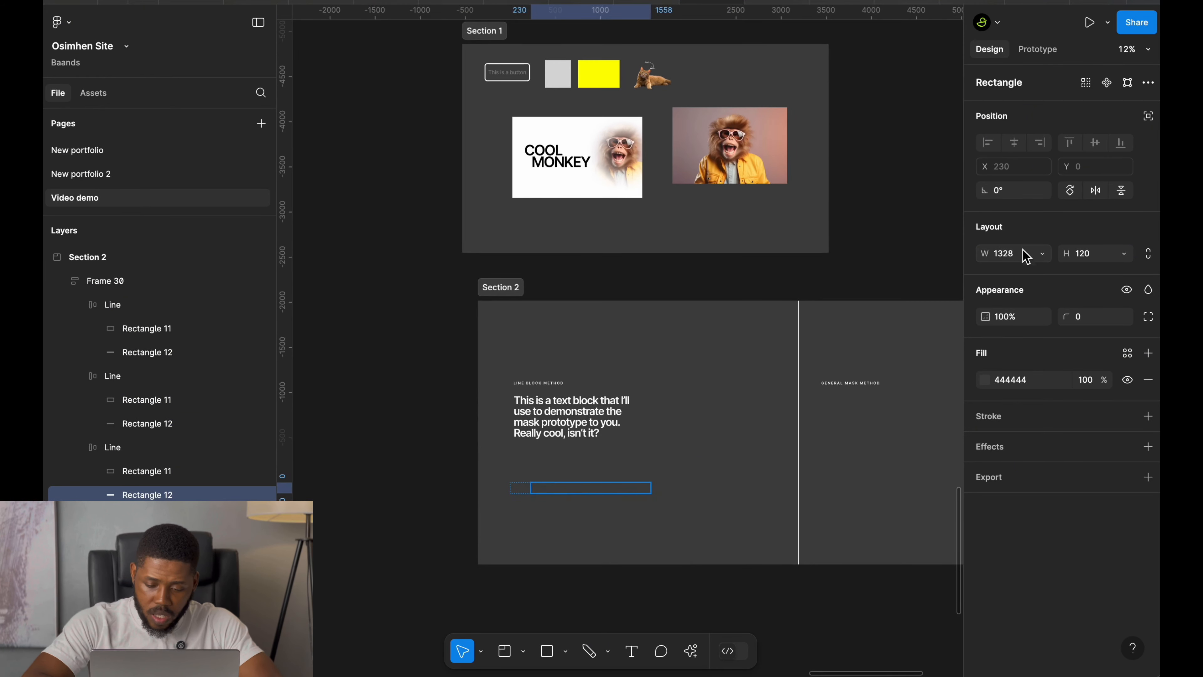
click(1027, 257)
key(Right)
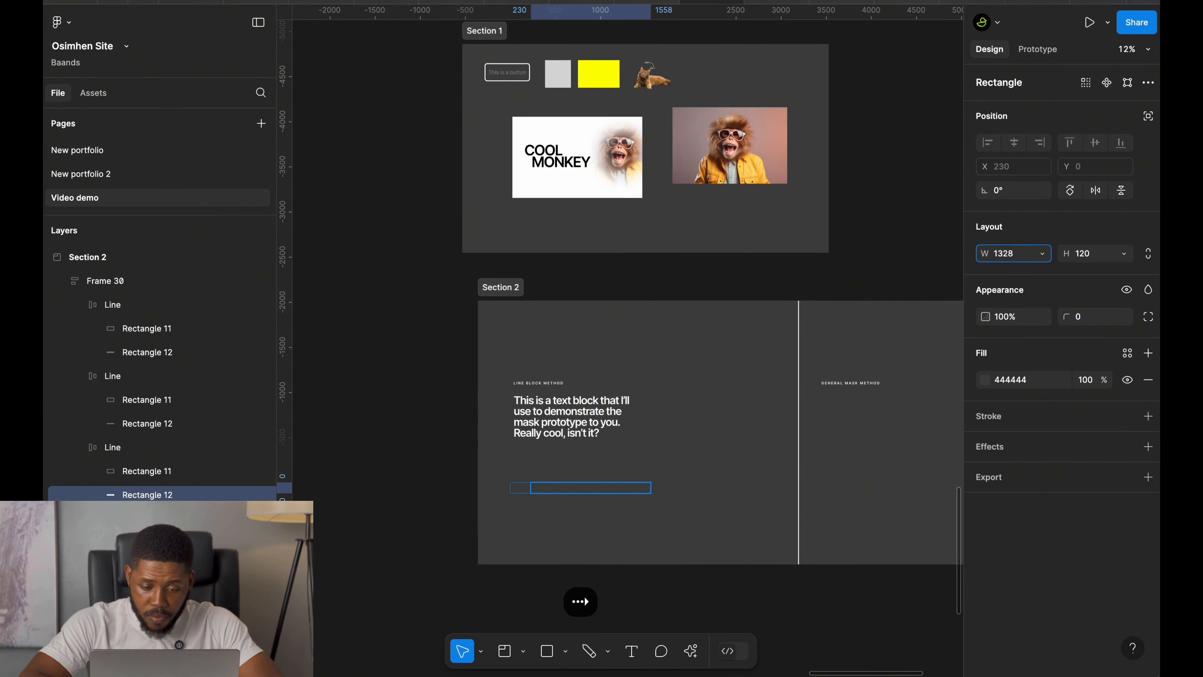
text(*3)
key(Return)
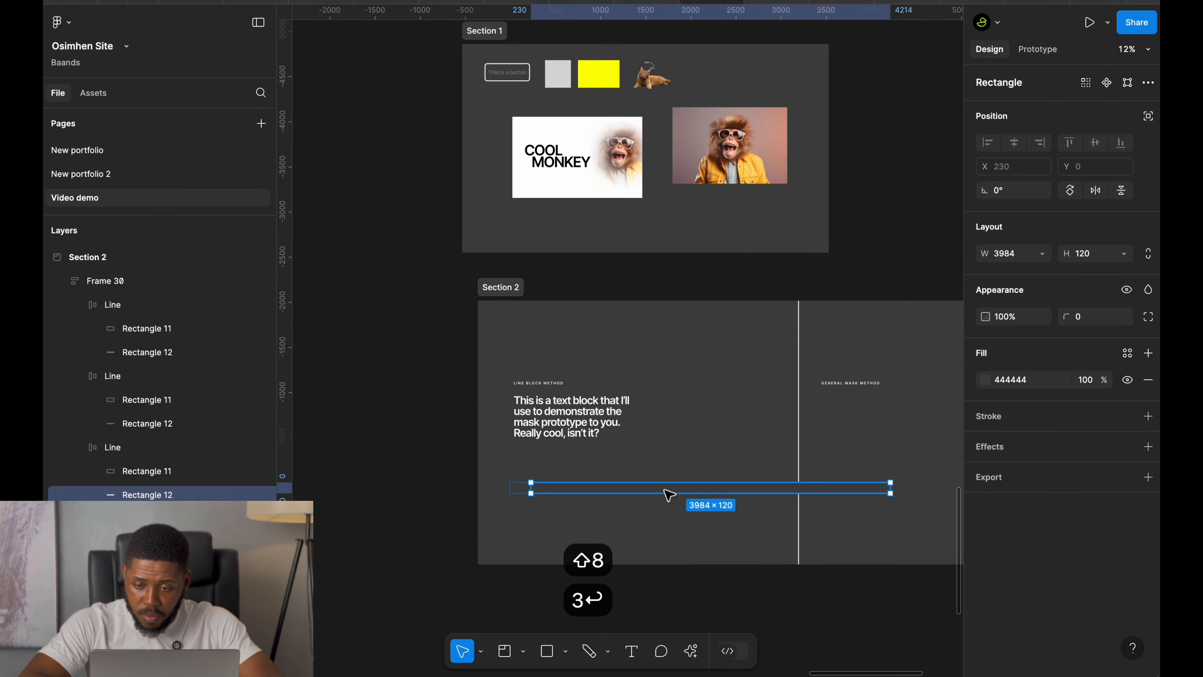
key(ctrl+z)
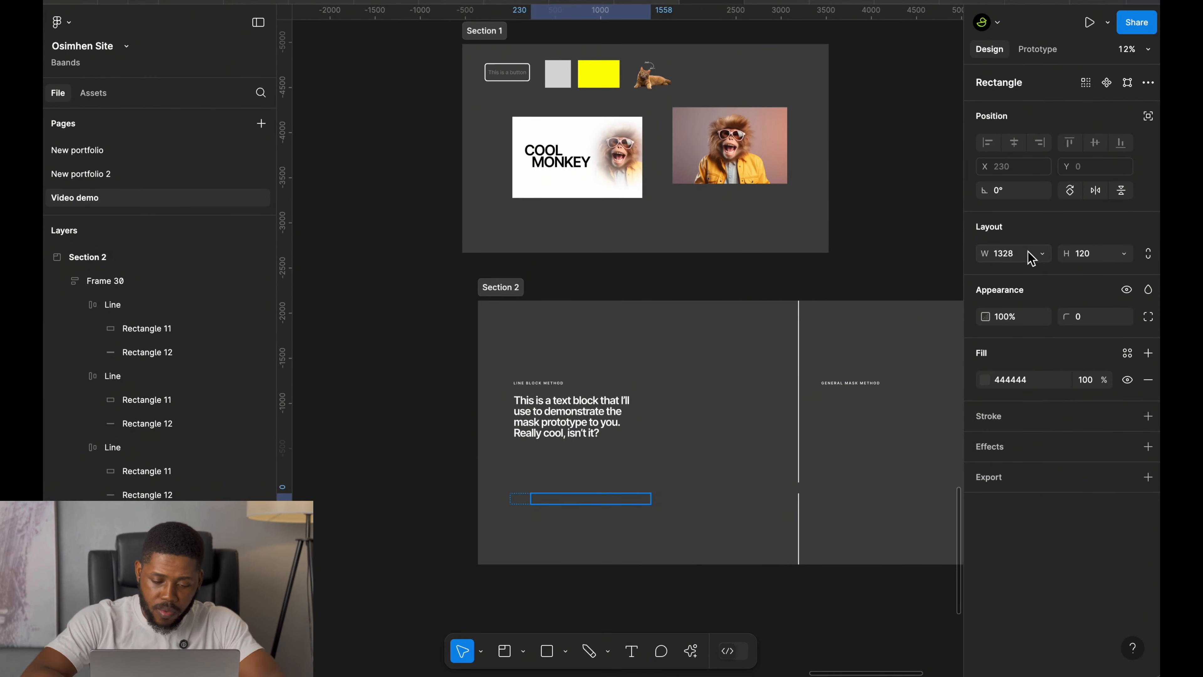
Set the second line's rectangle width to 1328*4.
click(1031, 258)
key(Right)
text(*4)
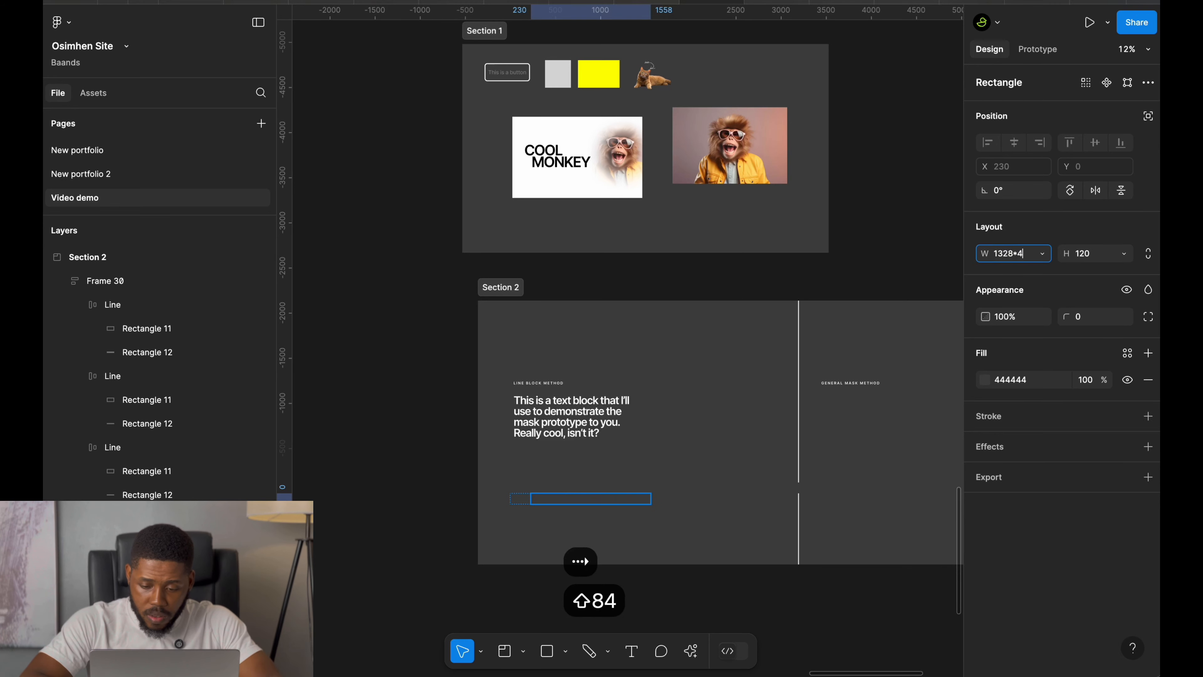
key(Return)
Wrap the text block in its own frame and rename that frame Text block.
click(610, 467)
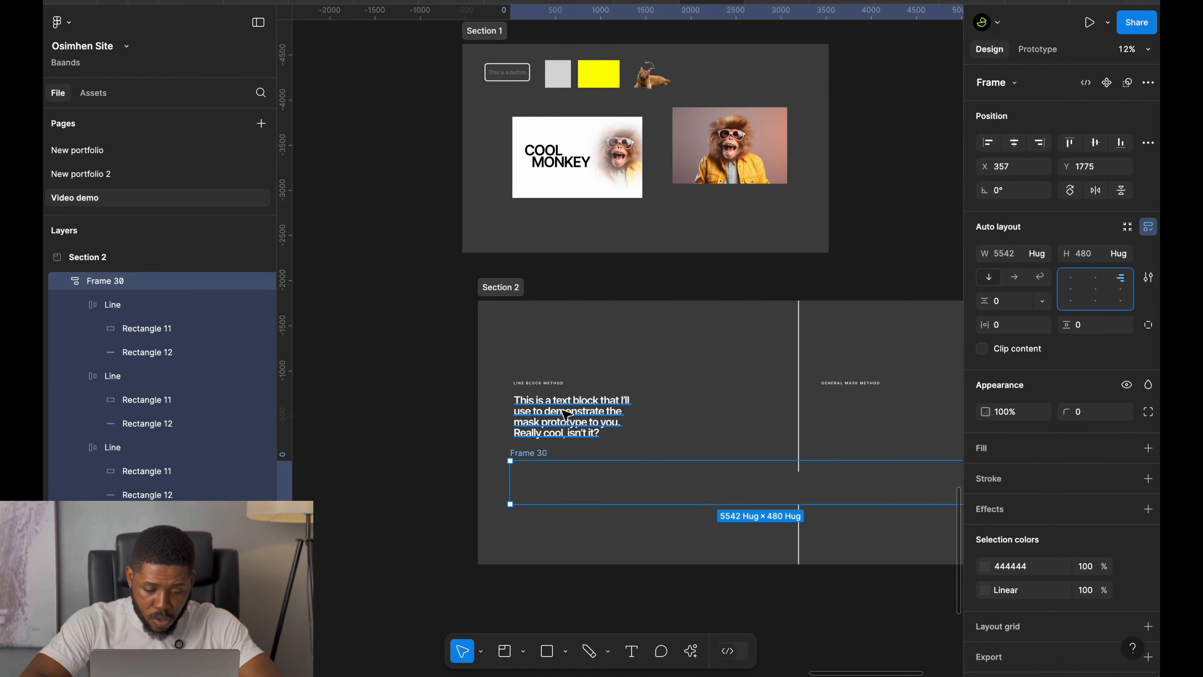
click(543, 412)
scroll(537, 423, up, 5)
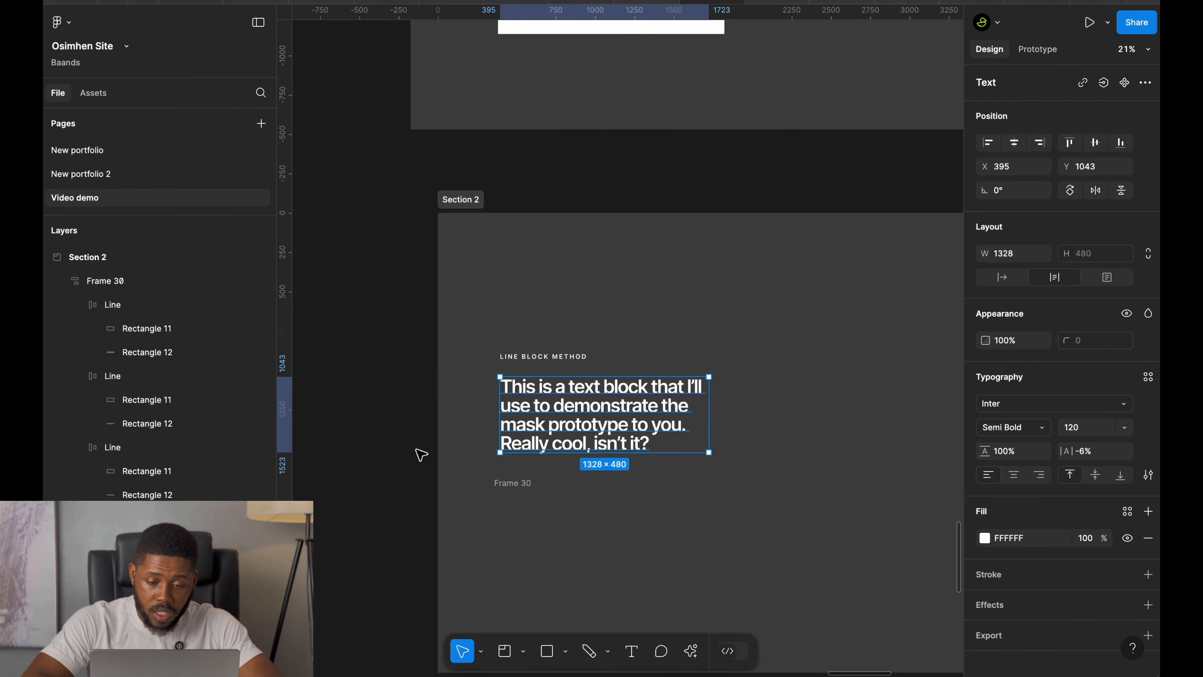
key(alt+super+g)
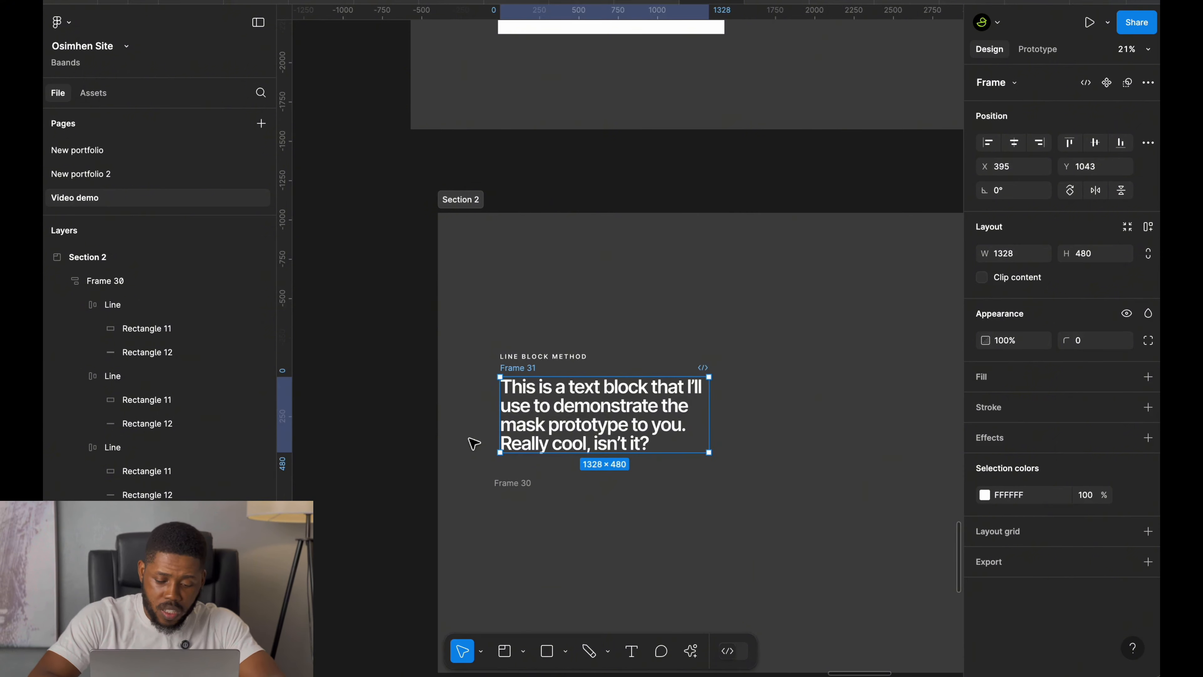
key(super+r)
text(Text)
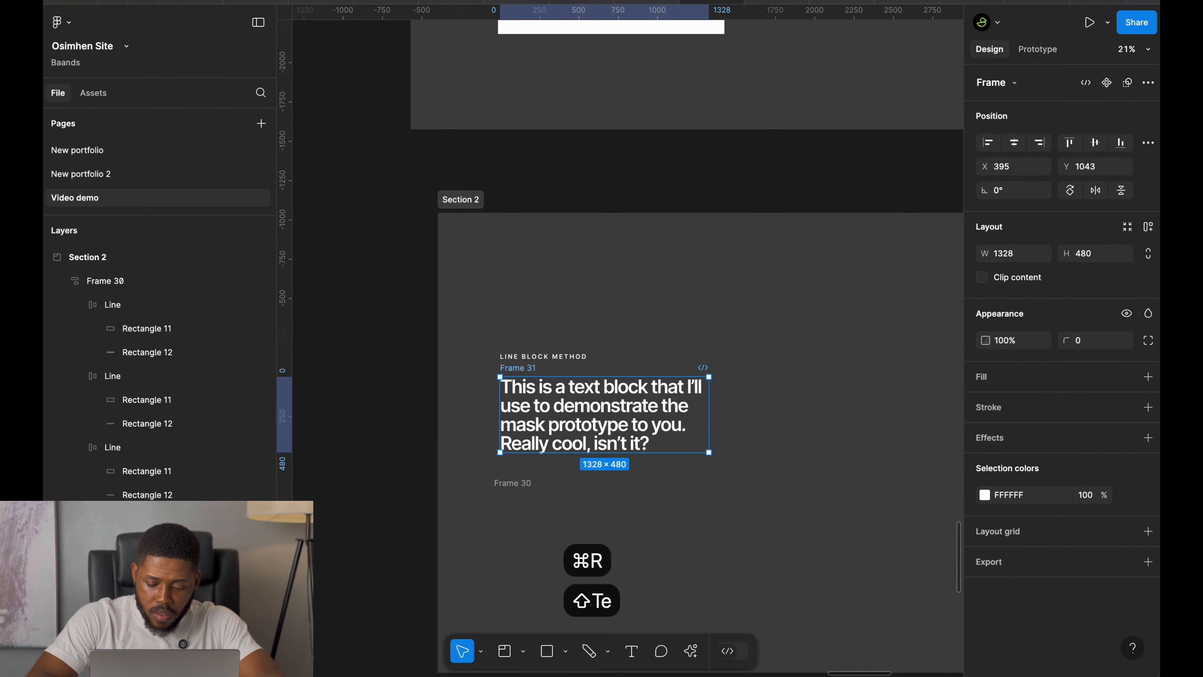
text( block)
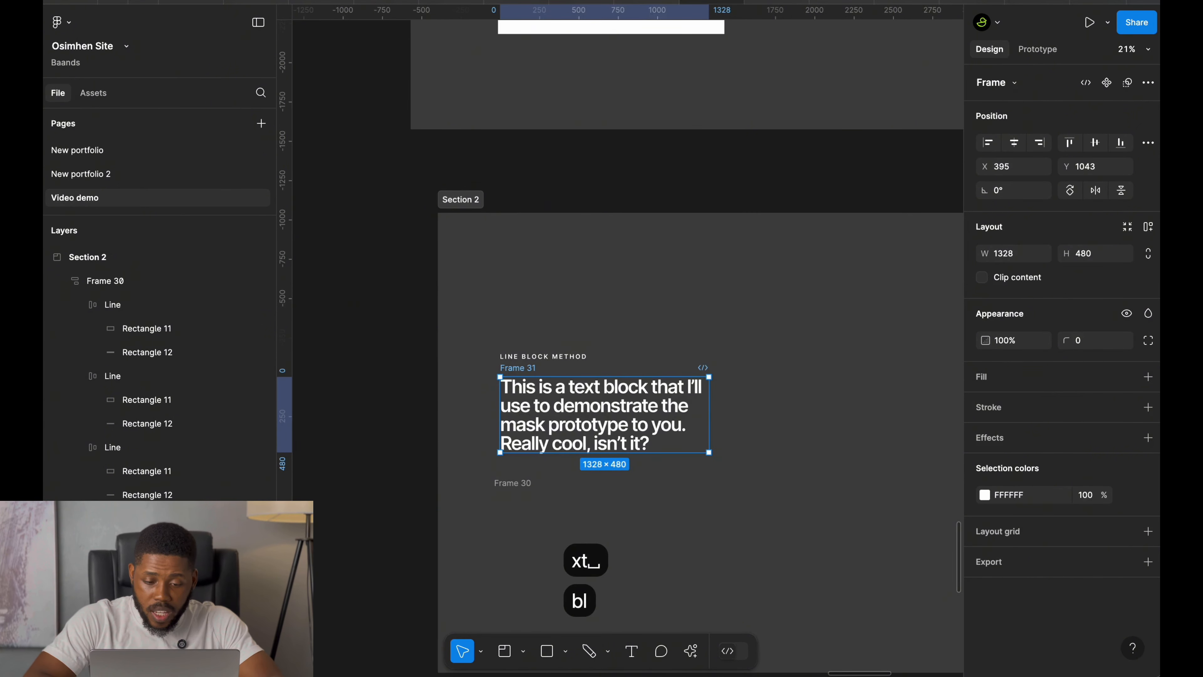
key(Return)
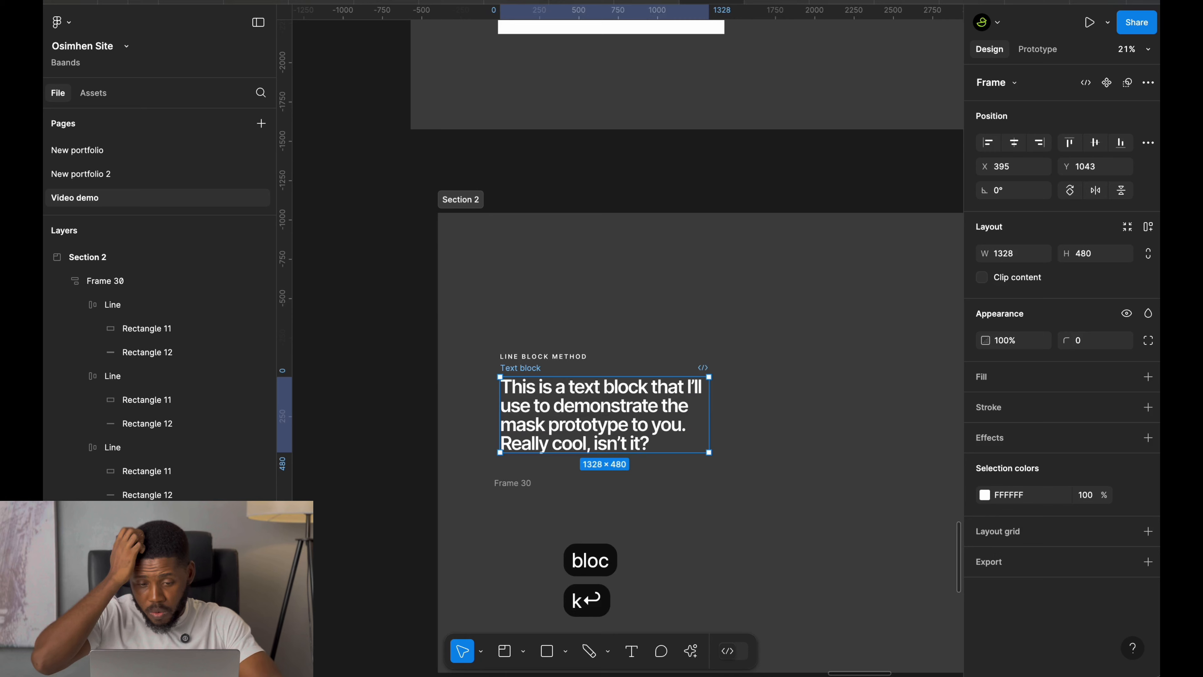
Move Frame 30 with the lines inside the Text block frame and align it to the right edge.
click(523, 483)
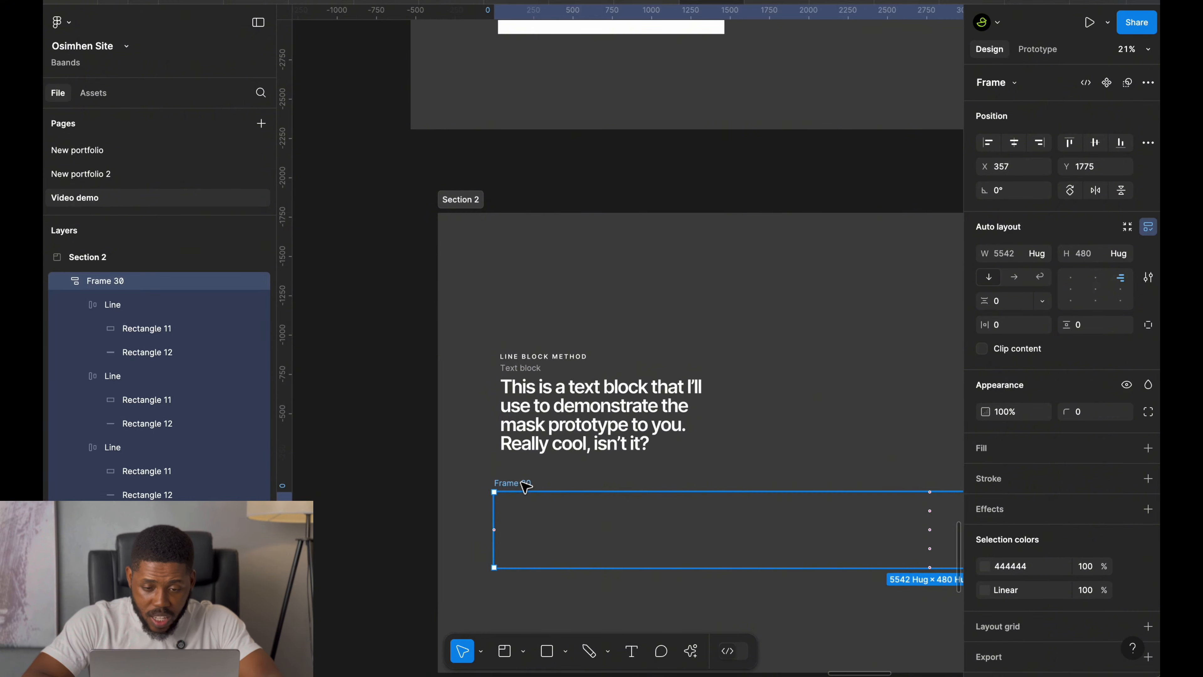
key(super+x)
click(527, 377)
key(super+v)
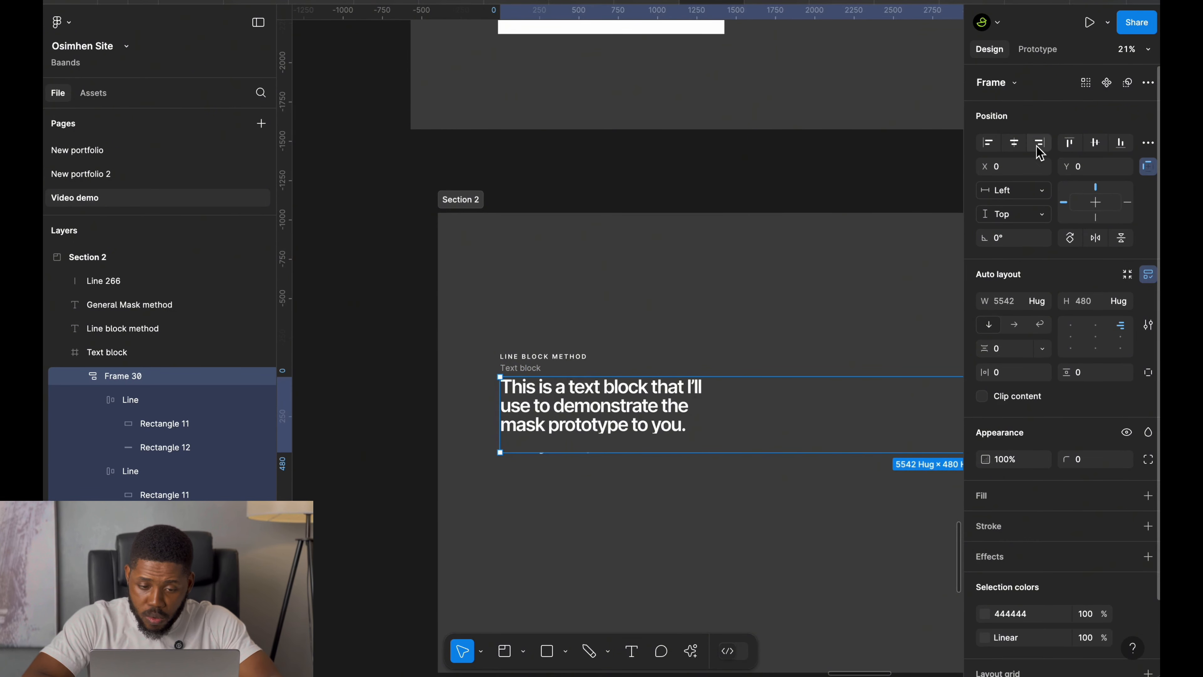
click(1040, 151)
Enable Clip content on the Text block frame.
click(525, 368)
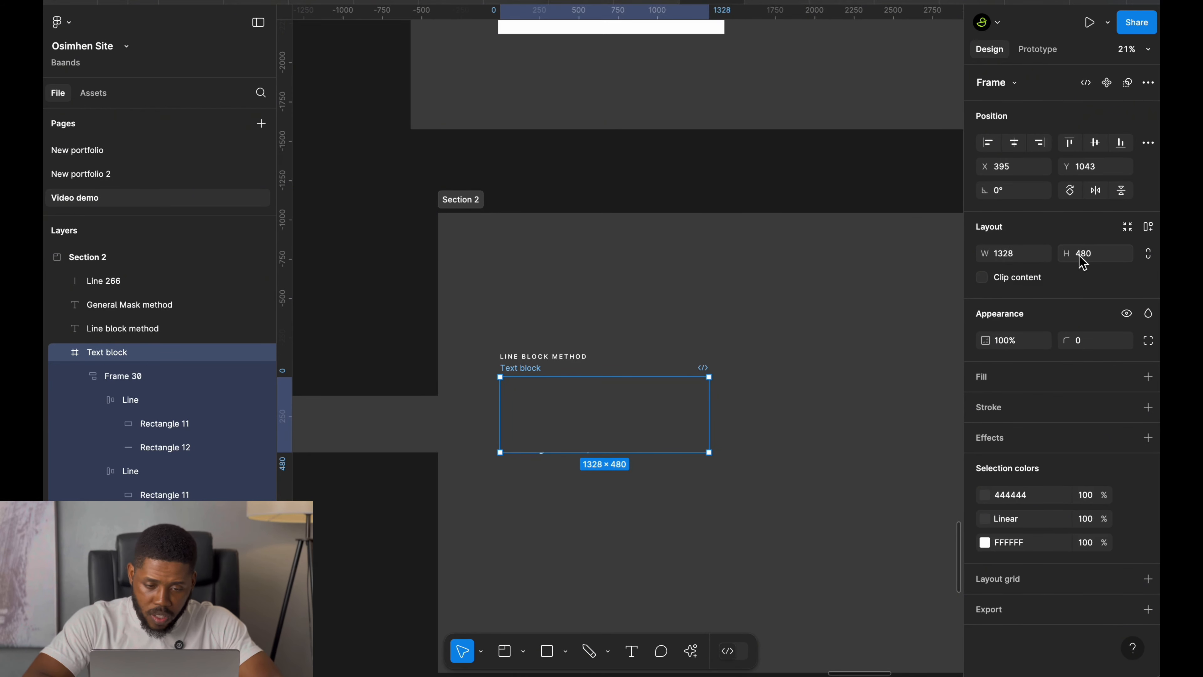
click(981, 277)
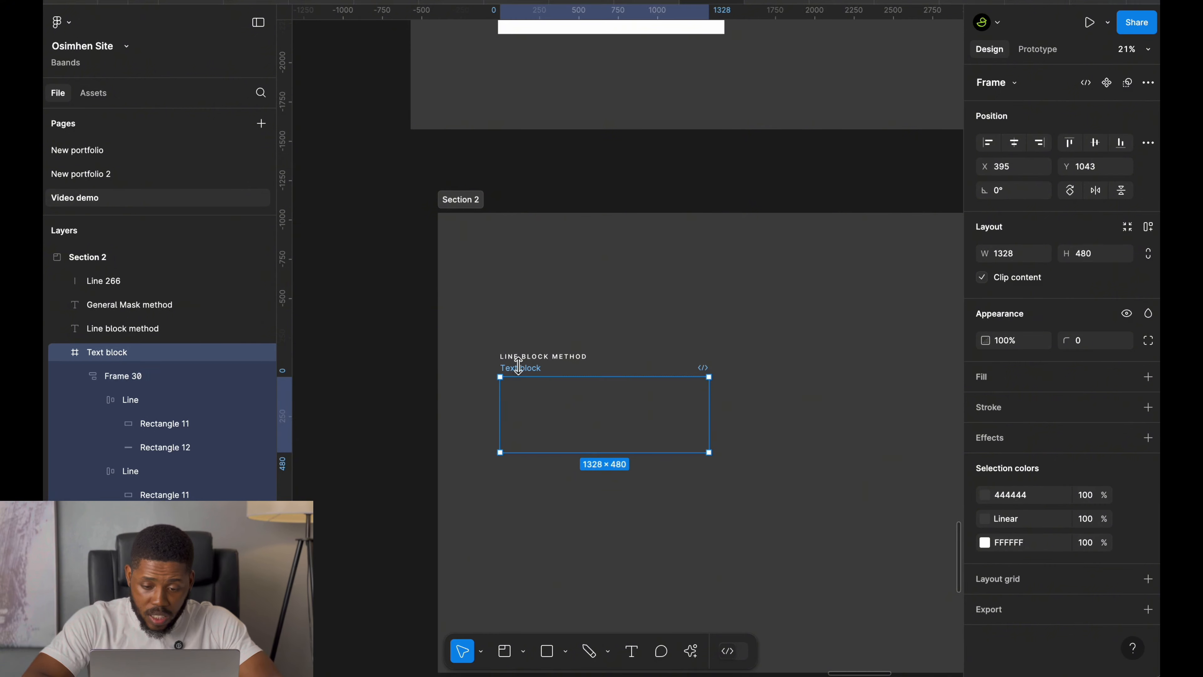
scroll(519, 415, up, 3)
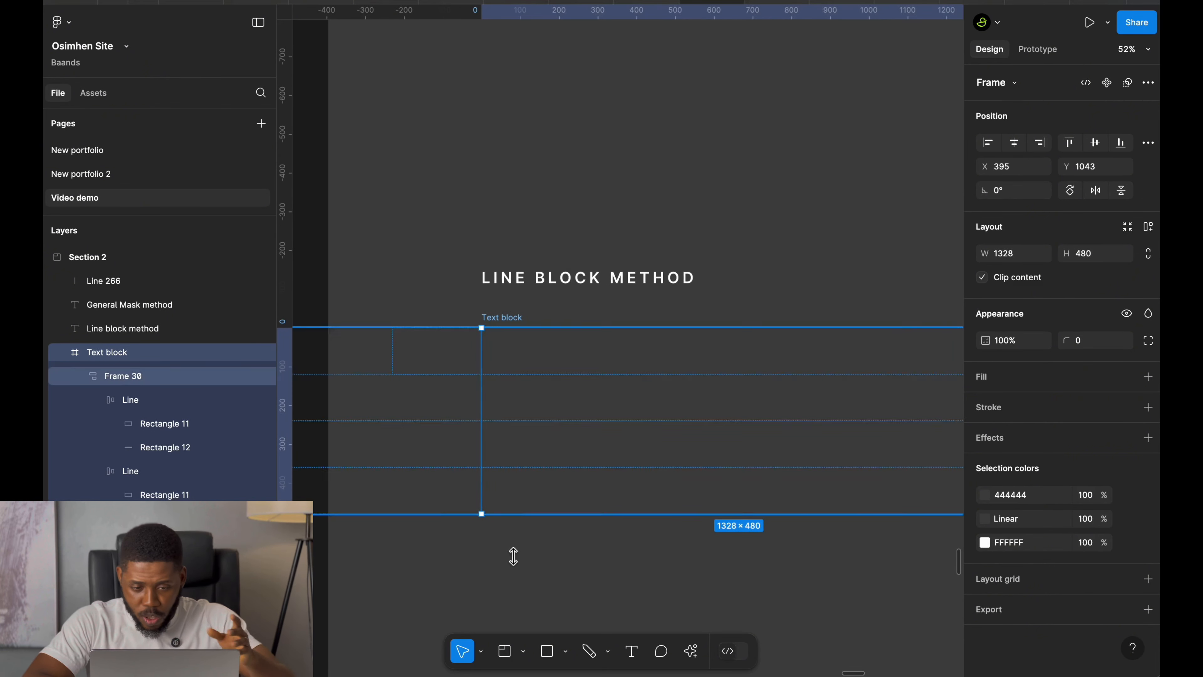
click(531, 585)
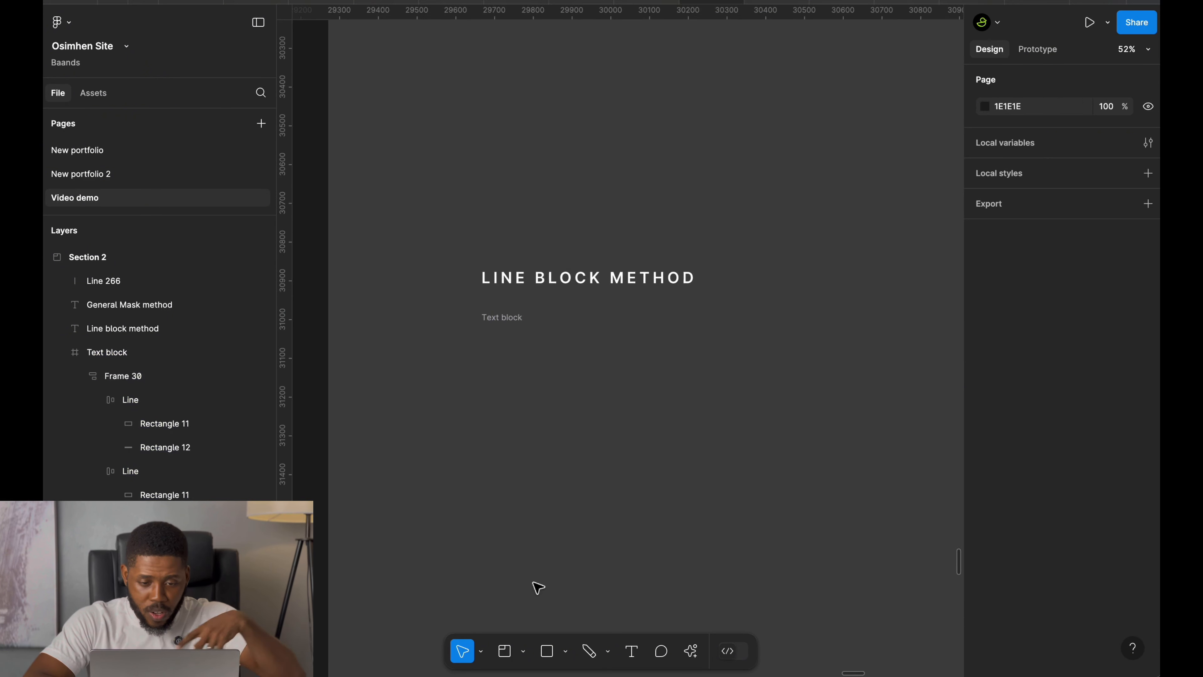
Convert the Text block frame into a component and add a second variant to it.
click(497, 322)
scroll(495, 322, down, 5)
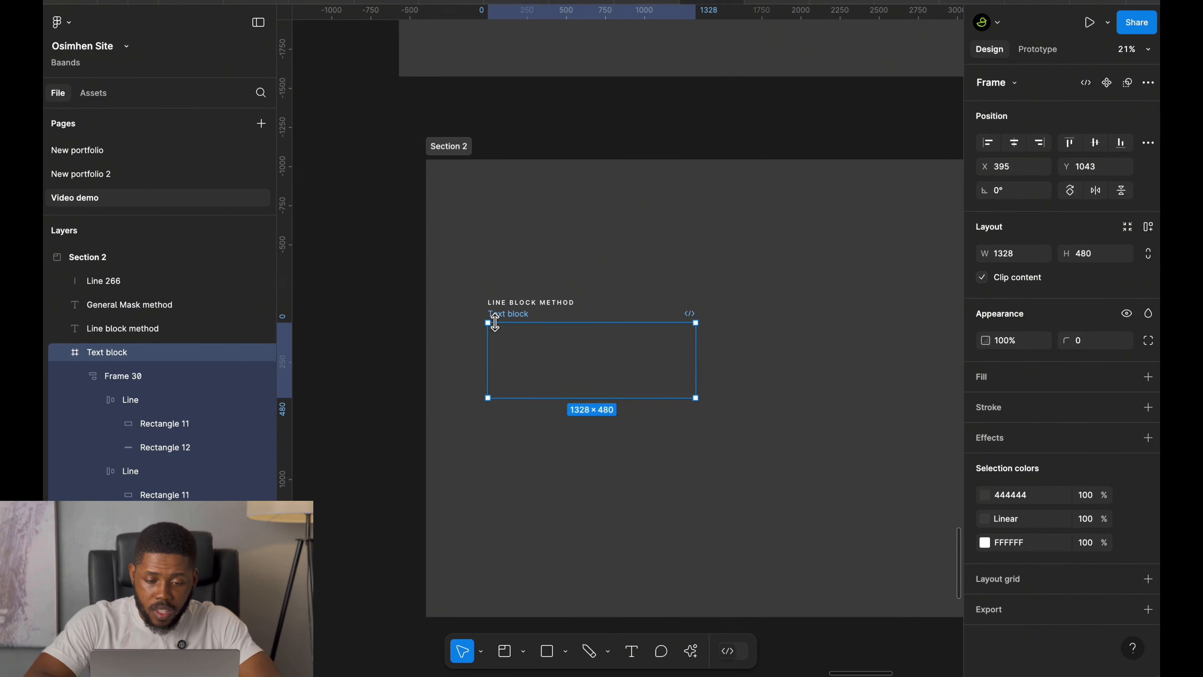
key(alt+super+k)
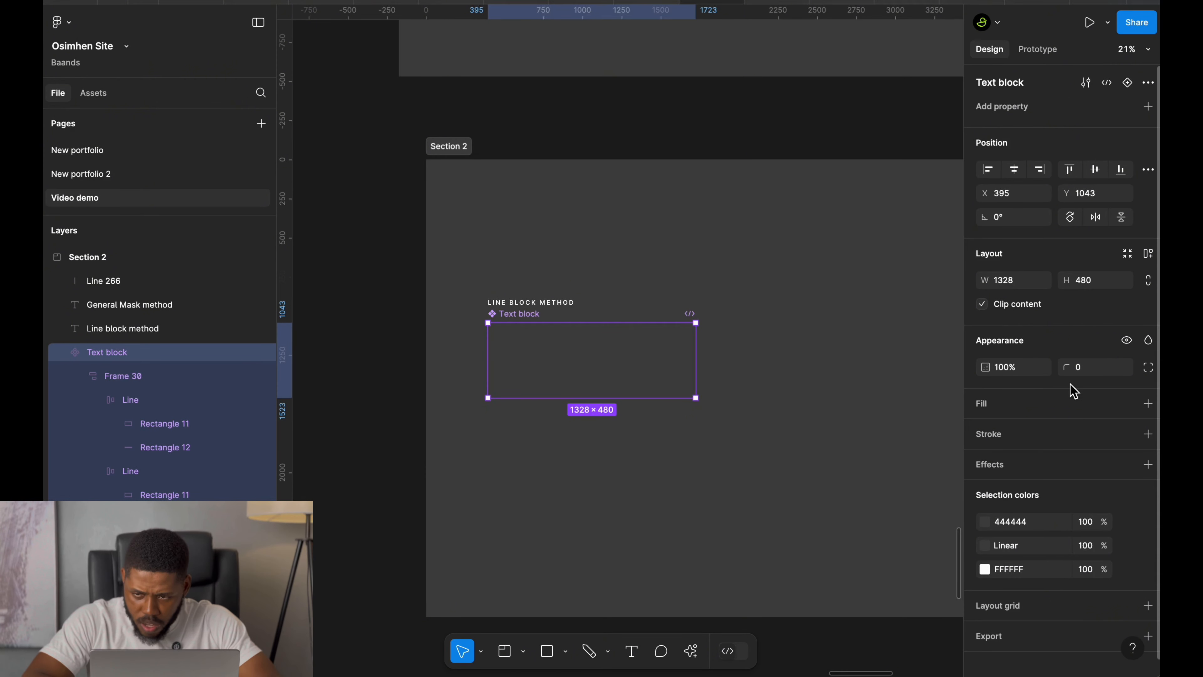
click(1148, 83)
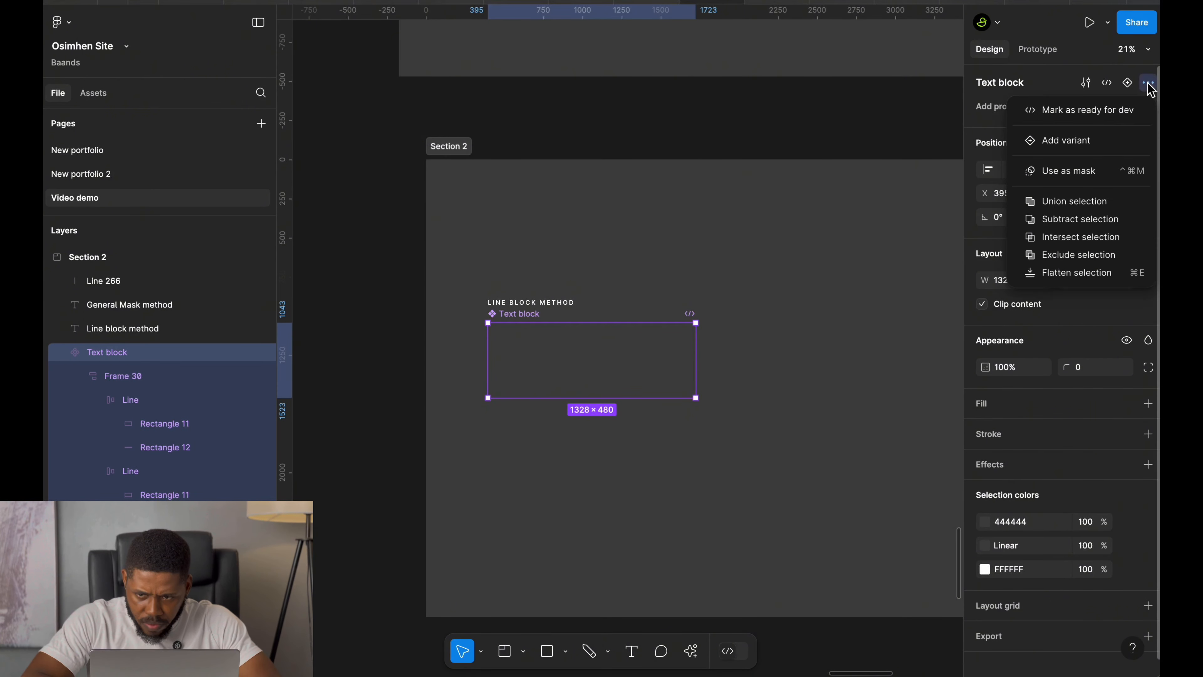
click(1089, 142)
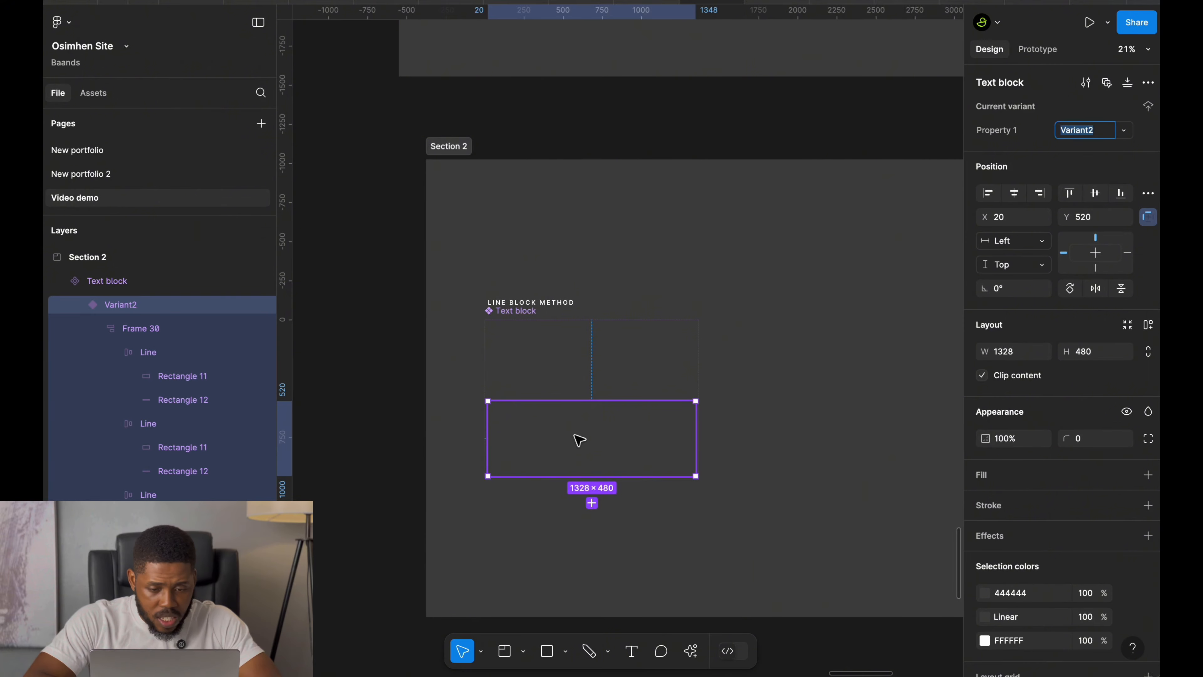
In Variant2, align Frame 30 to the left edge, then shift it right to X 960.
click(140, 328)
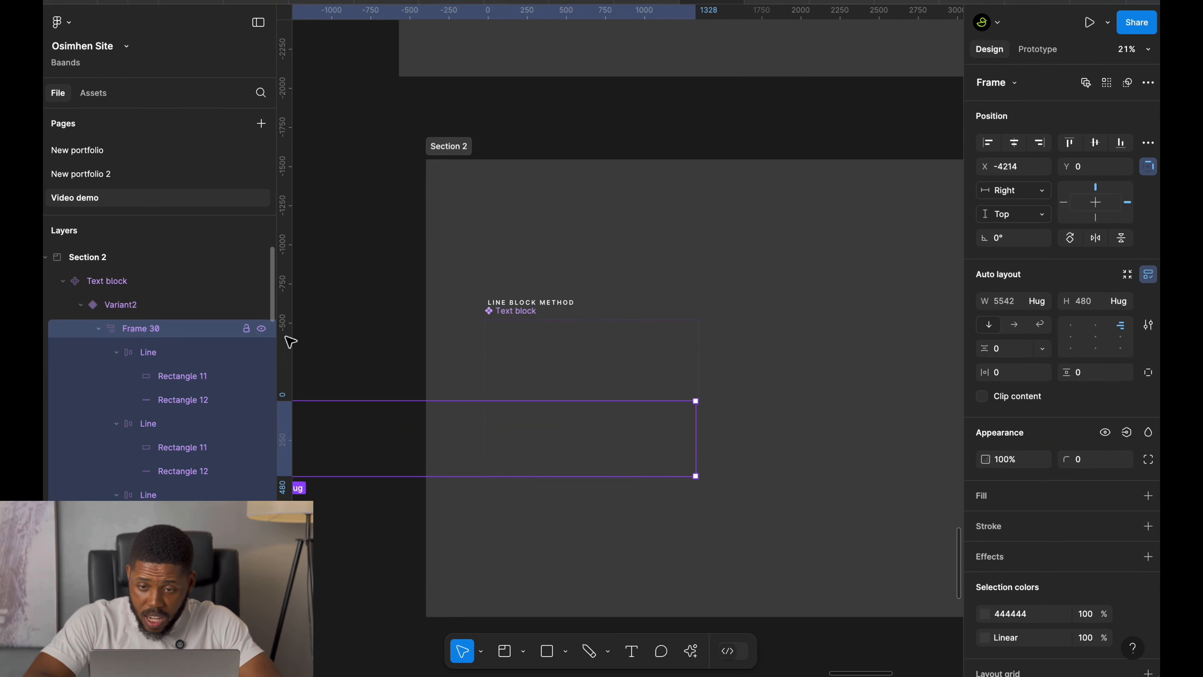
click(987, 144)
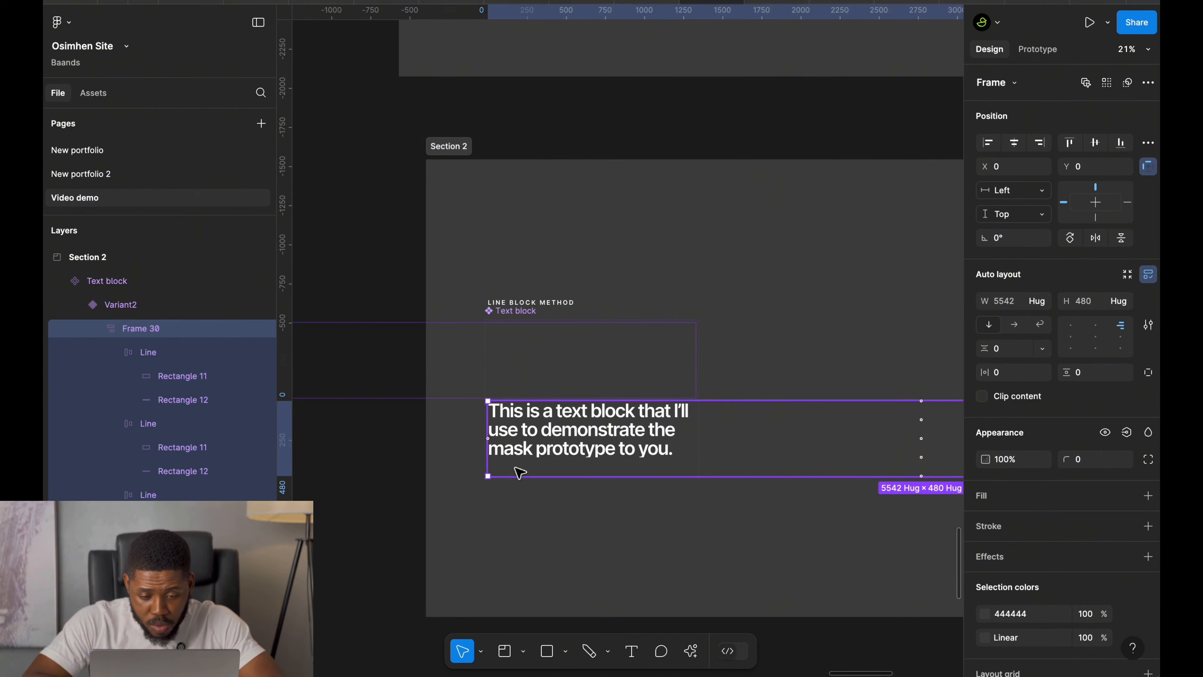
key(shift+Right)
key(shift+Right)
key(shift+Right)
key(shift+Right)
key(shift+Right)
key(shift+Right)
key(shift+Right)
key(shift+Right)
key(shift+Right)
key(shift+Right)
key(shift+Right)
key(shift+Right)
key(shift+Right)
key(shift+Right)
key(shift+Right)
key(shift+Right)
key(shift+Right)
key(shift+Right)
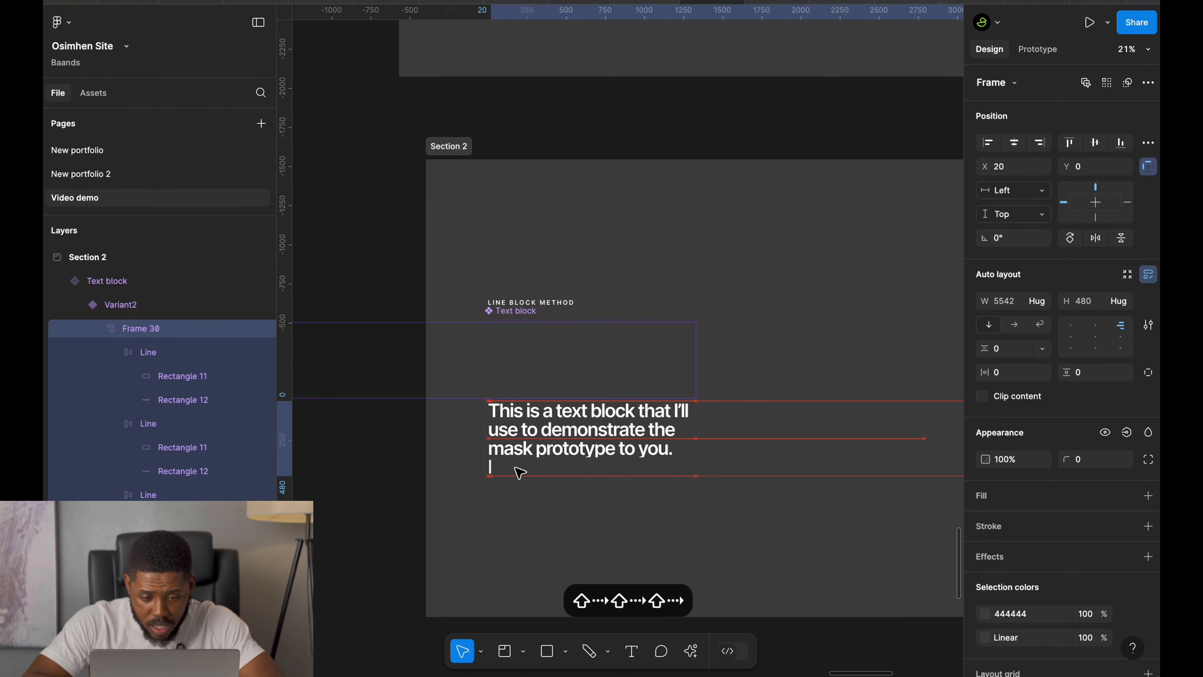
key(shift+Right)
key(shift+Right)
key(shift+Right)
key(shift+Right)
key(shift+Right)
key(shift+Right)
key(shift+Right)
key(shift+Right)
key(shift+Right)
key(shift+Right)
key(shift+Right)
key(shift+Right)
key(shift+Right)
key(shift+Right)
key(shift+Right)
key(shift+Right)
key(shift+Right)
key(shift+Right)
key(shift+Right)
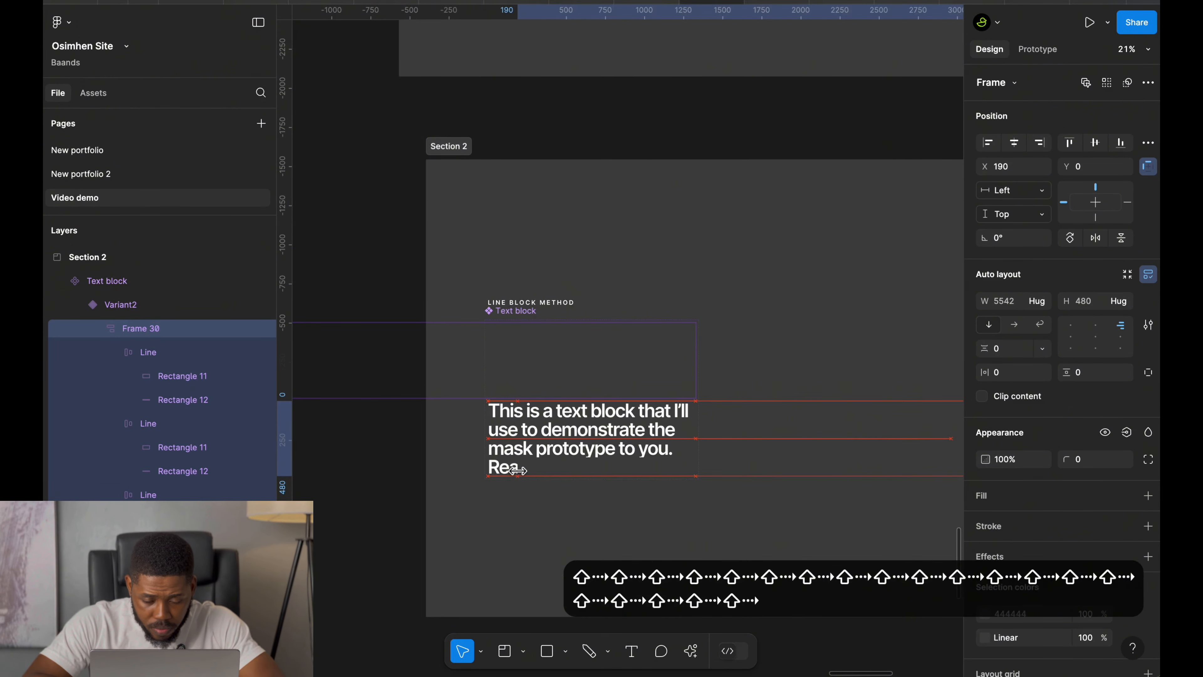
key(shift+Right)
key(shift+Right)
key(shift+Right)
key(shift+Right)
key(shift+Right)
key(shift+Right)
key(shift+Right)
key(shift+Right)
key(shift+Right)
key(shift+Right)
key(shift+Right)
key(shift+Right)
key(shift+Right)
key(shift+Right)
key(shift+Right)
key(shift+Right)
key(shift+Right)
key(shift+Right)
key(shift+Right)
key(shift+Right)
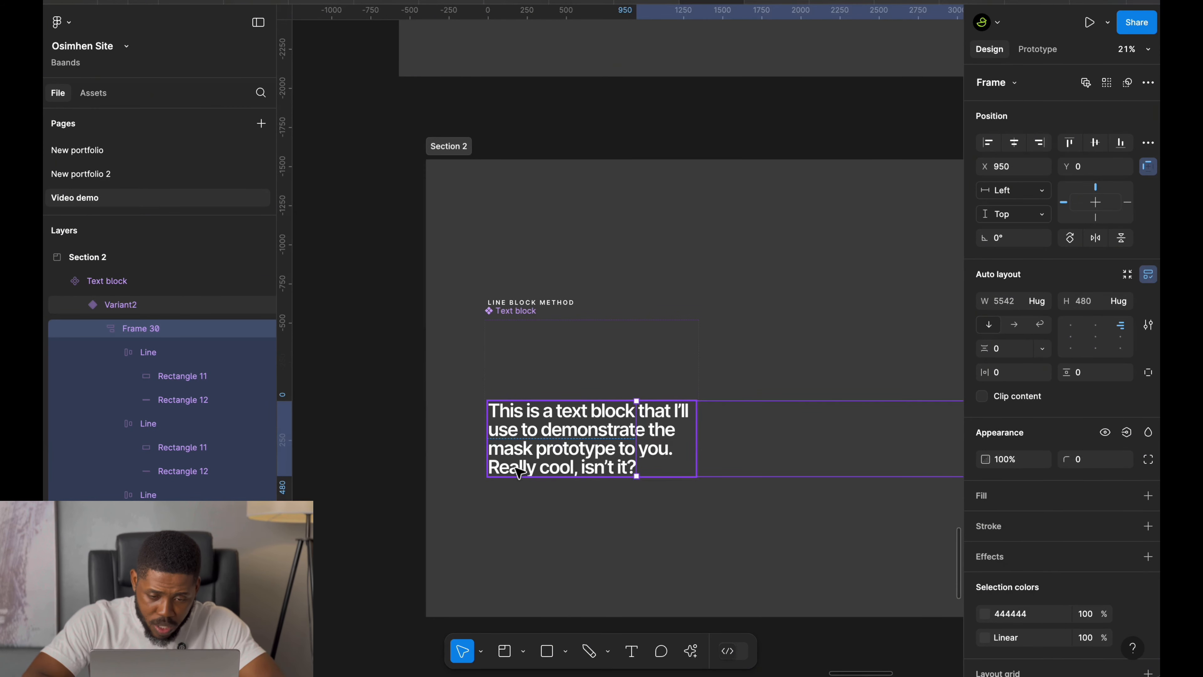
key(shift+Right)
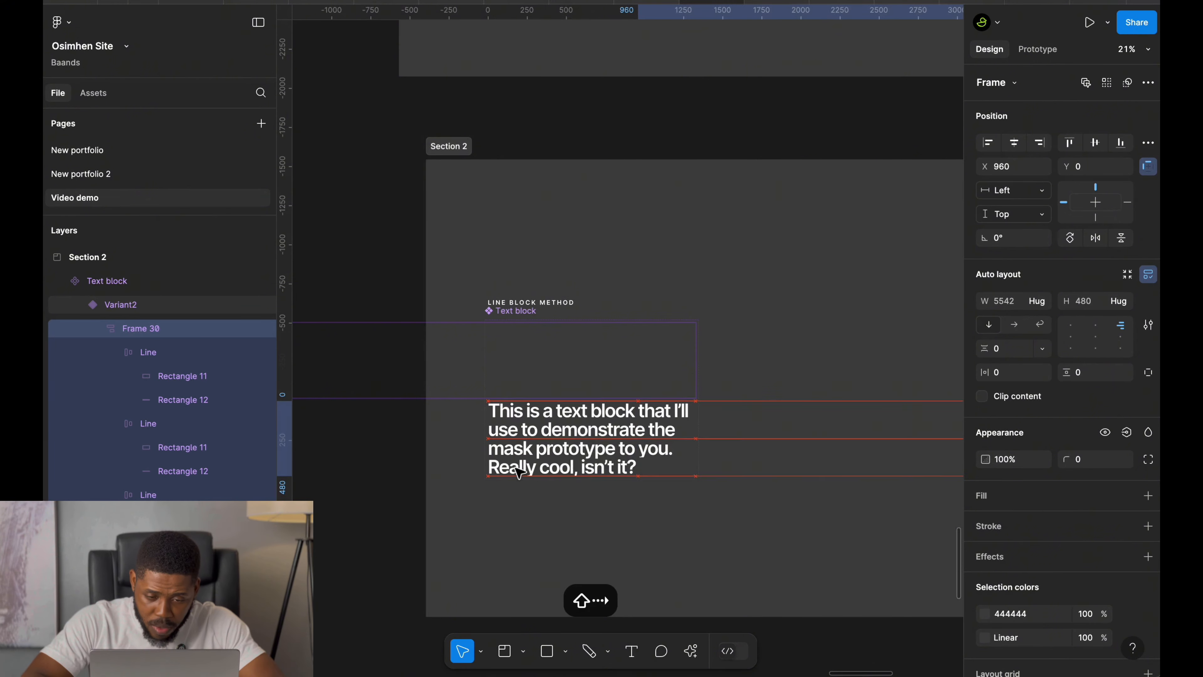
Try to connect the Default variant to Variant2 with a prototype interaction, then undo it.
click(550, 370)
scroll(550, 370, up, 3)
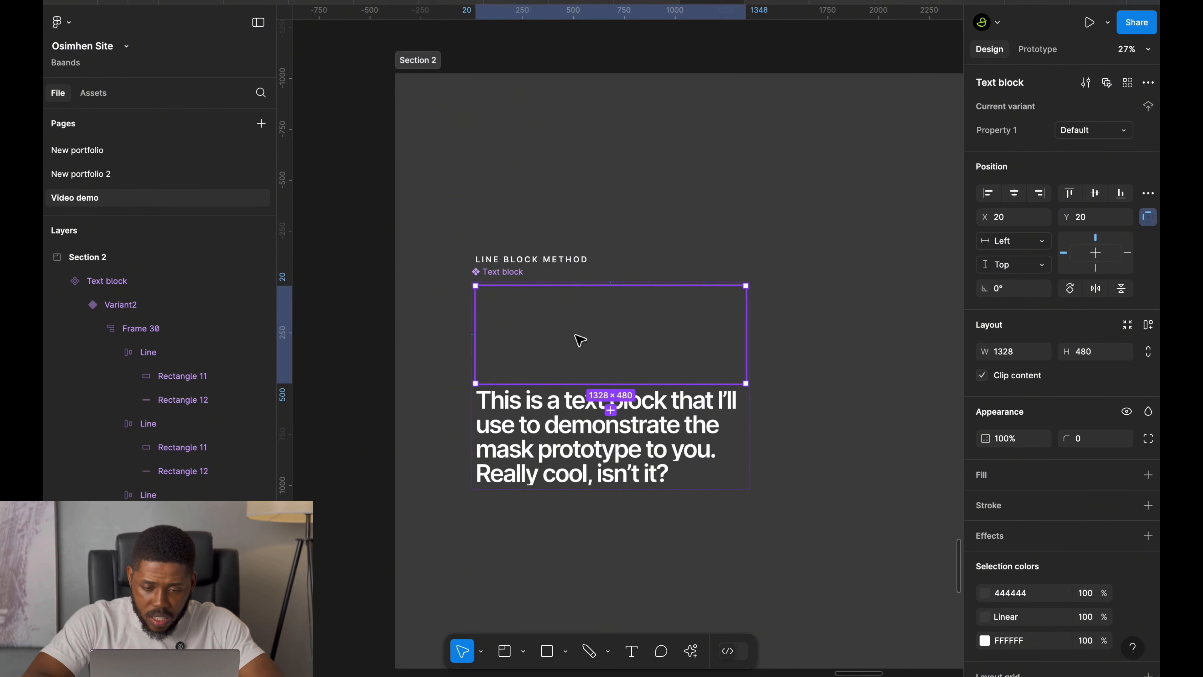
click(1040, 53)
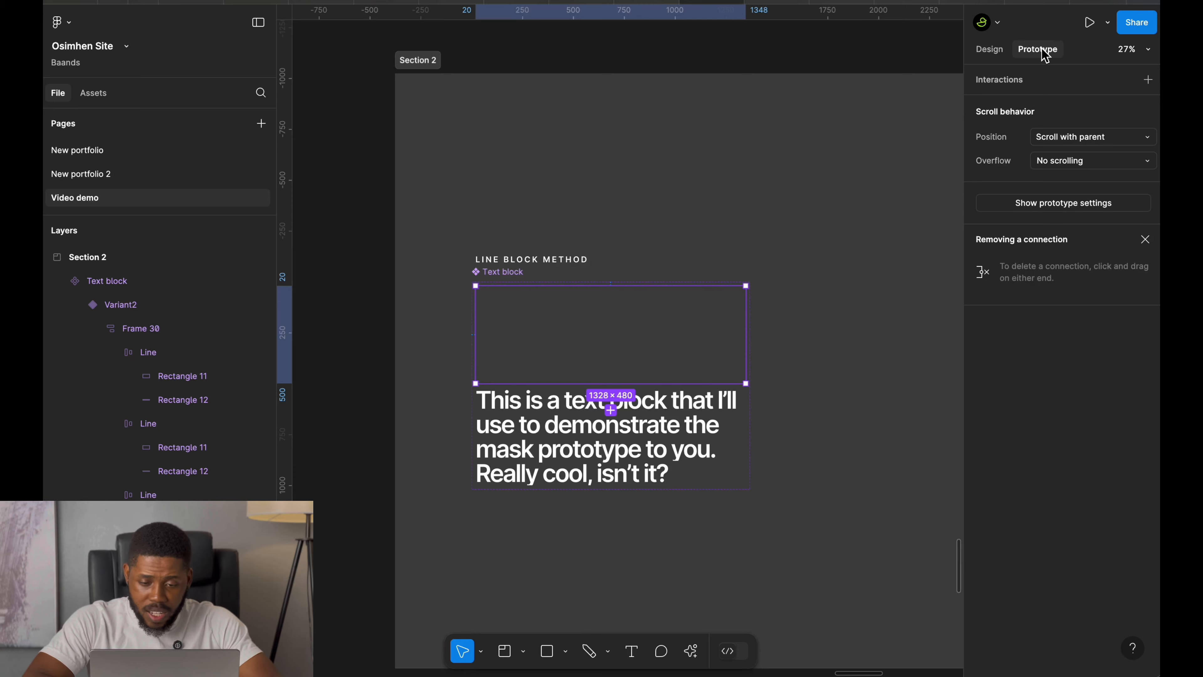
scroll(529, 472, up, 5)
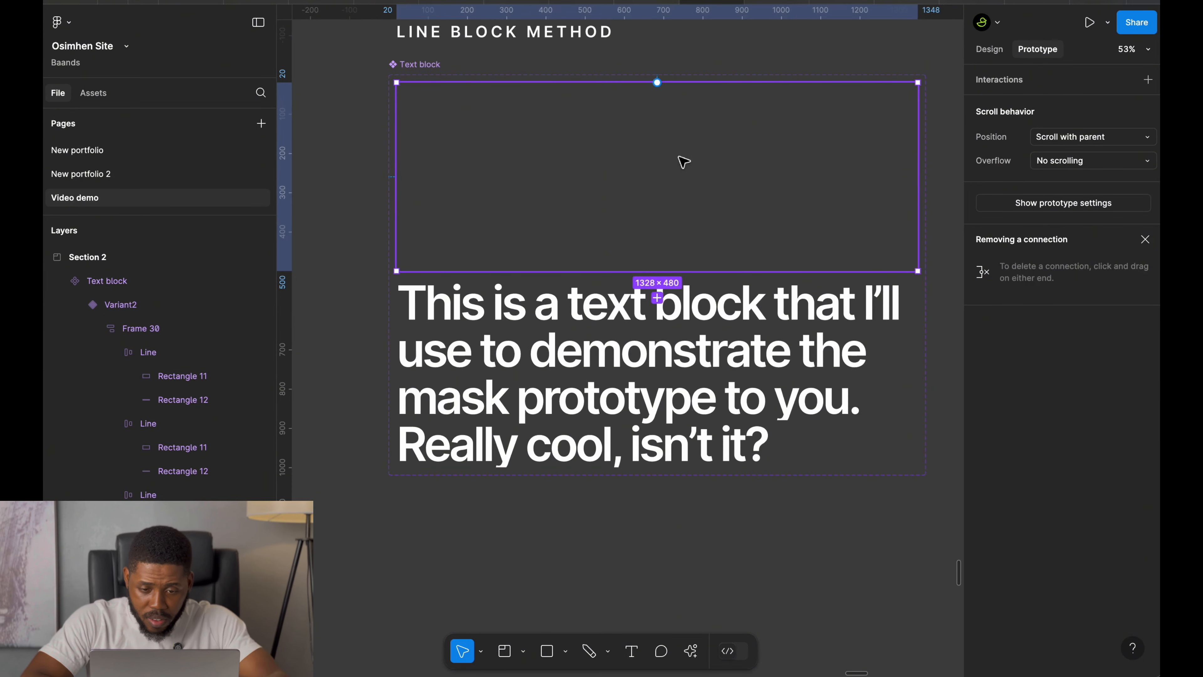
drag(657, 271, 659, 313)
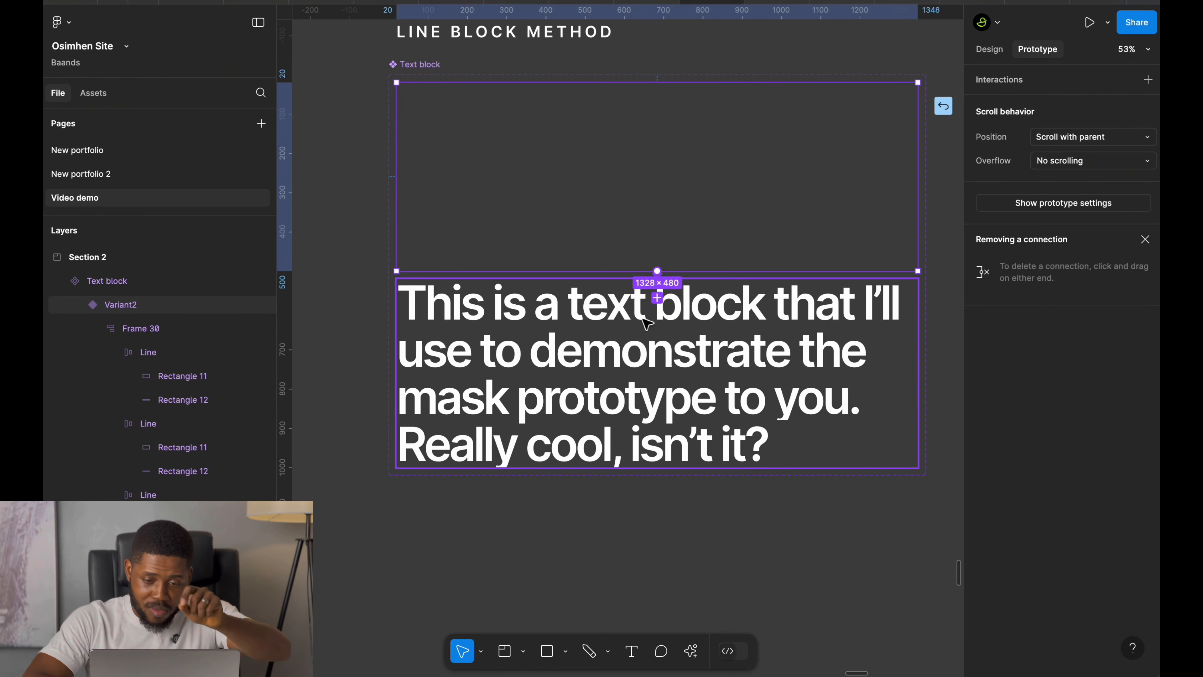
drag(647, 324, 647, 324)
key(super+z)
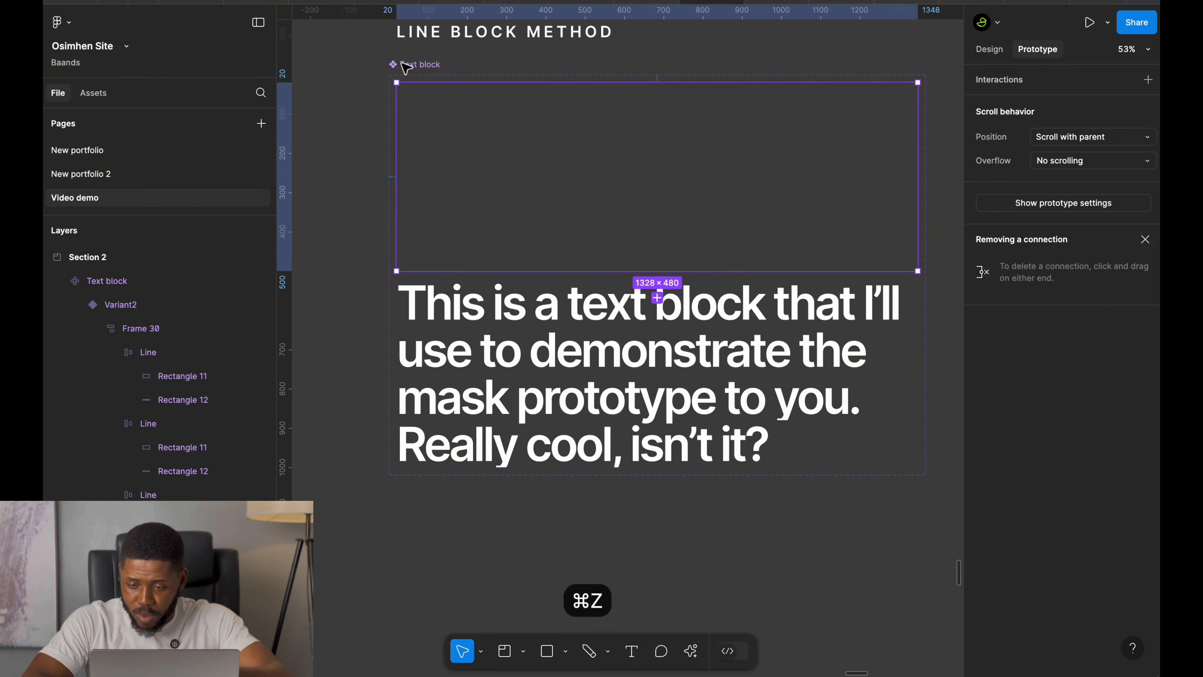
Set the component set's spacing between variants to 100 and apply auto layout to it.
click(423, 68)
click(988, 49)
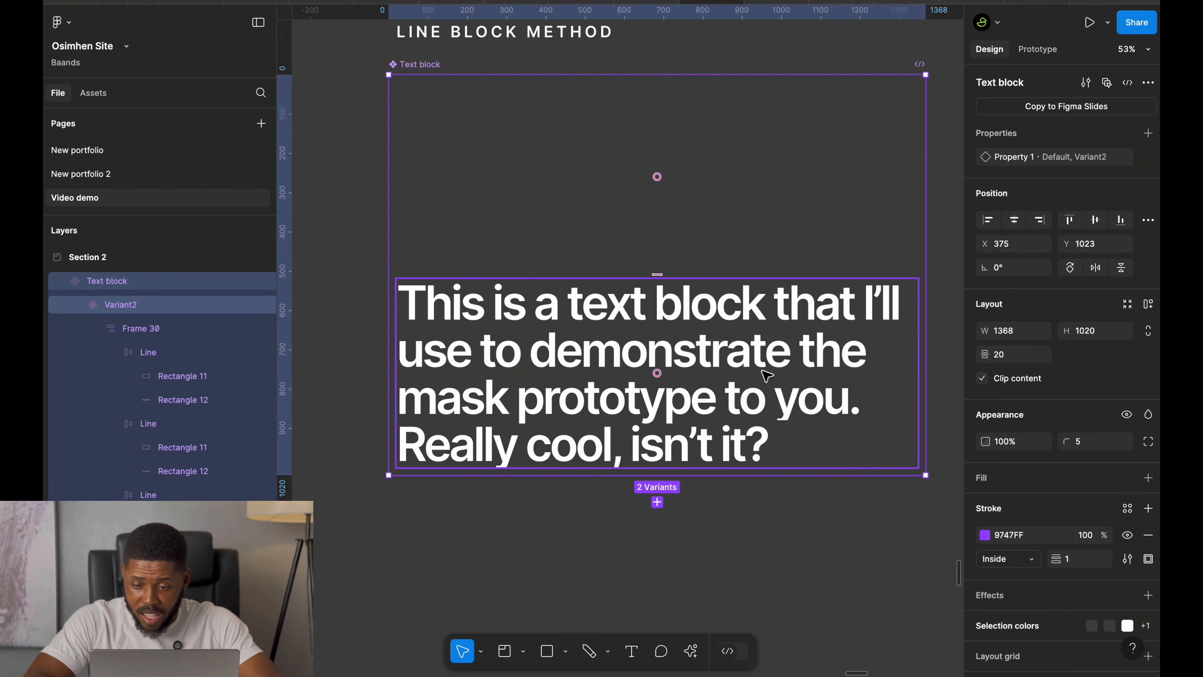
text(100)
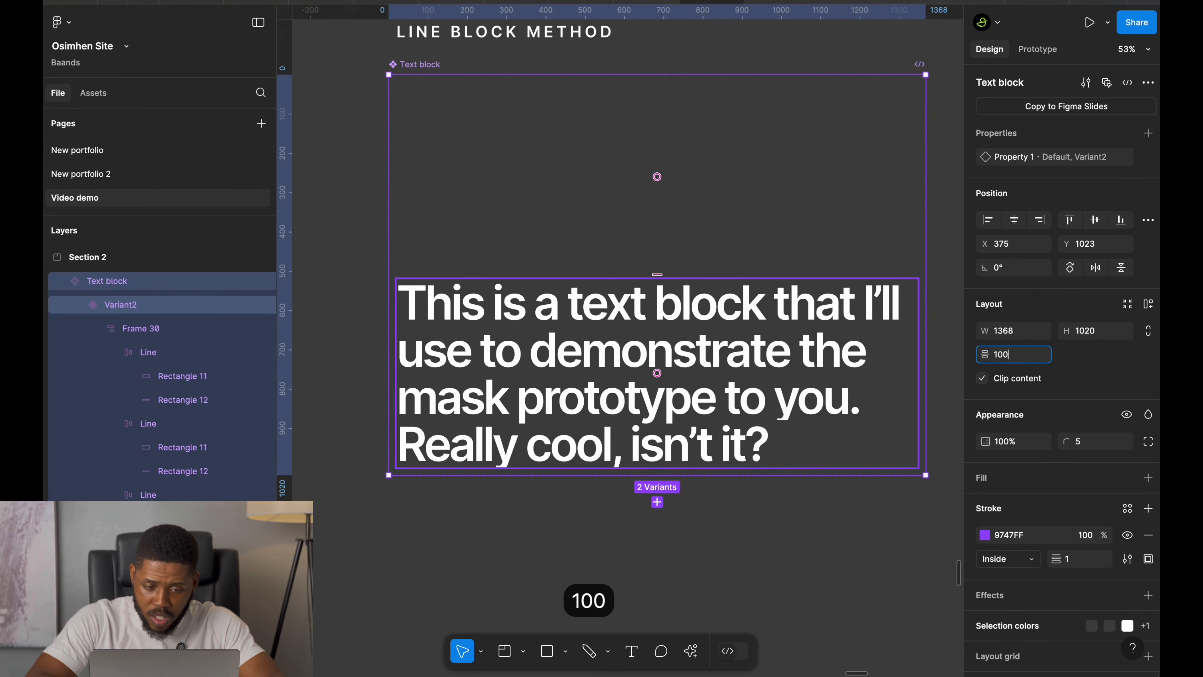
key(Return)
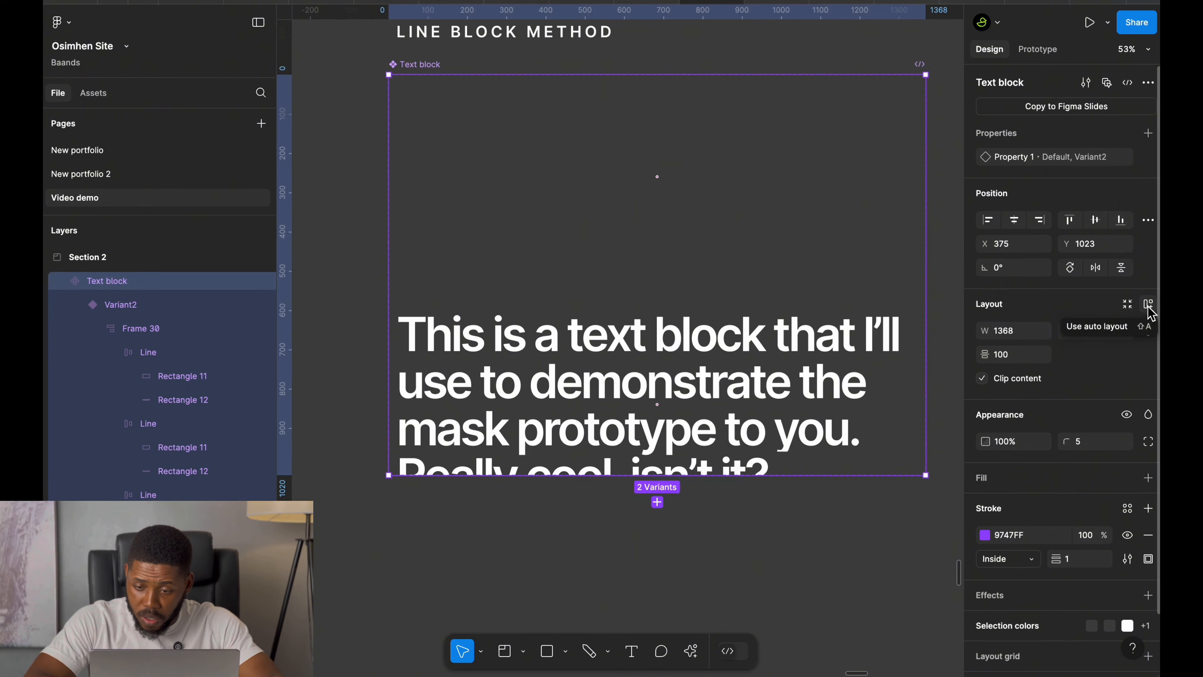
click(1148, 304)
click(1018, 377)
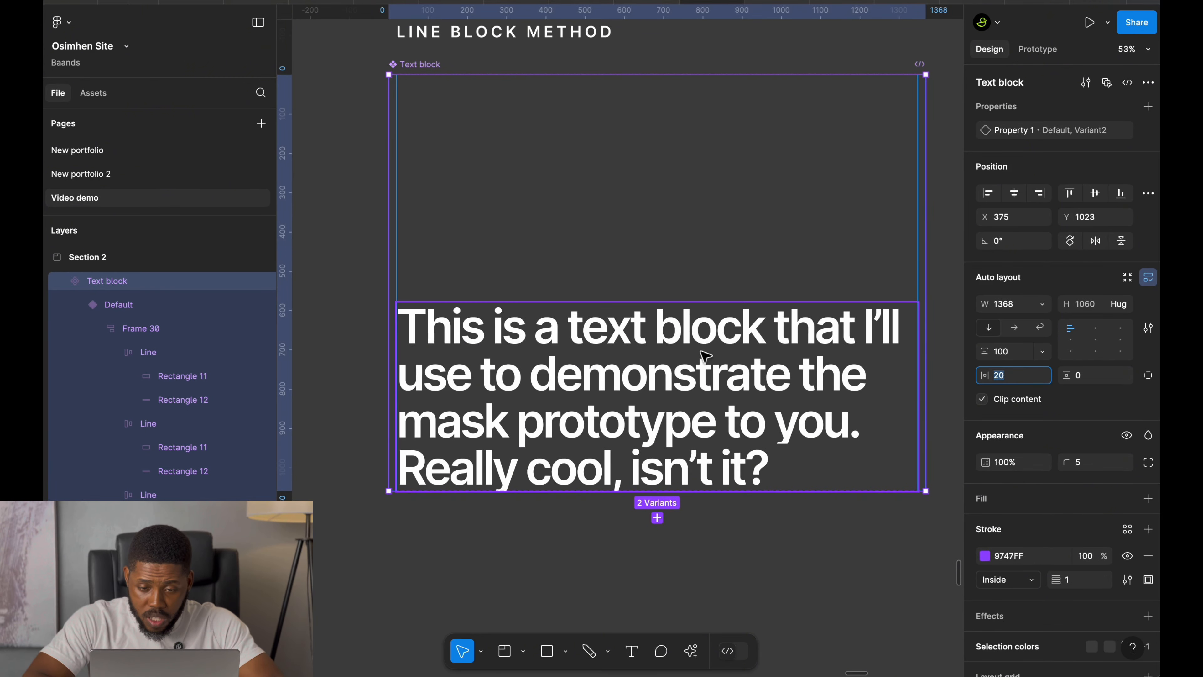
Link Default to Variant2 with an After delay Smart animate interaction, Slow curve and 2400 ms duration.
click(554, 213)
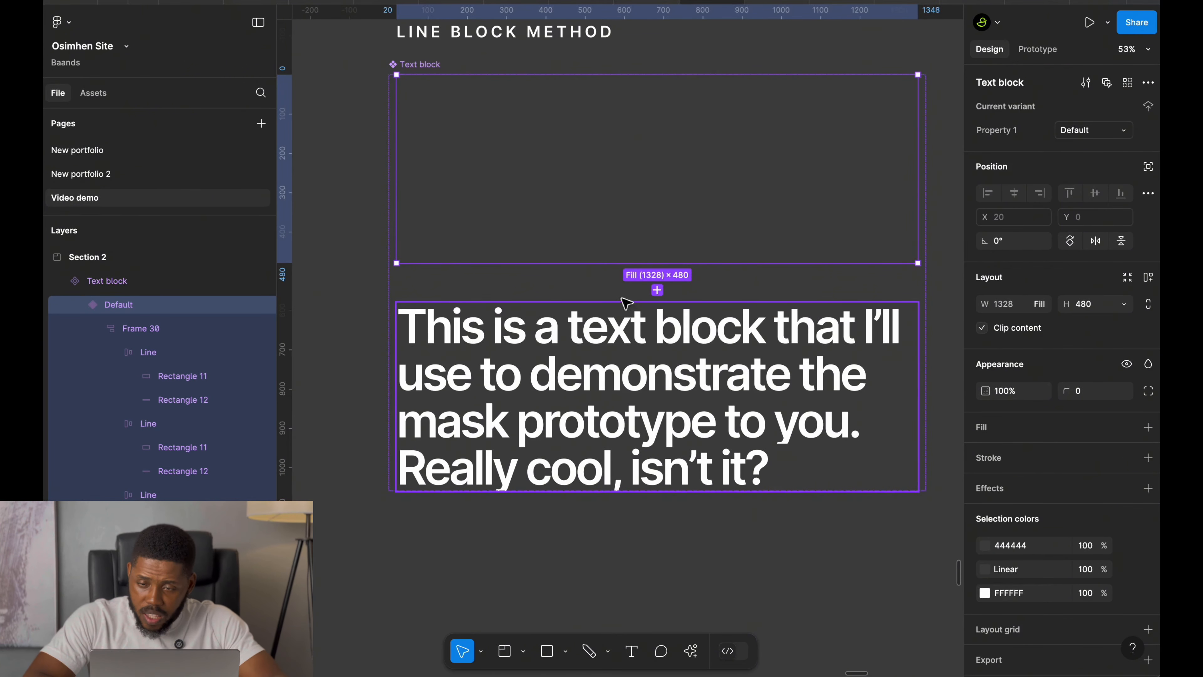
scroll(657, 317, up, 5)
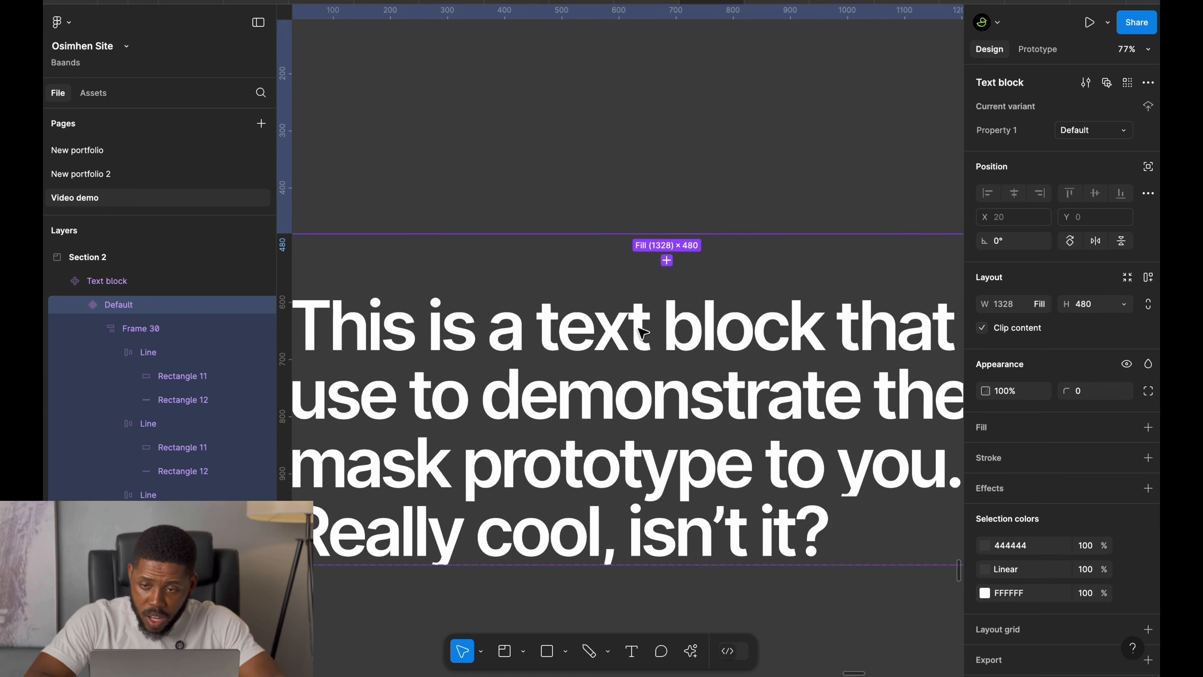
click(1037, 49)
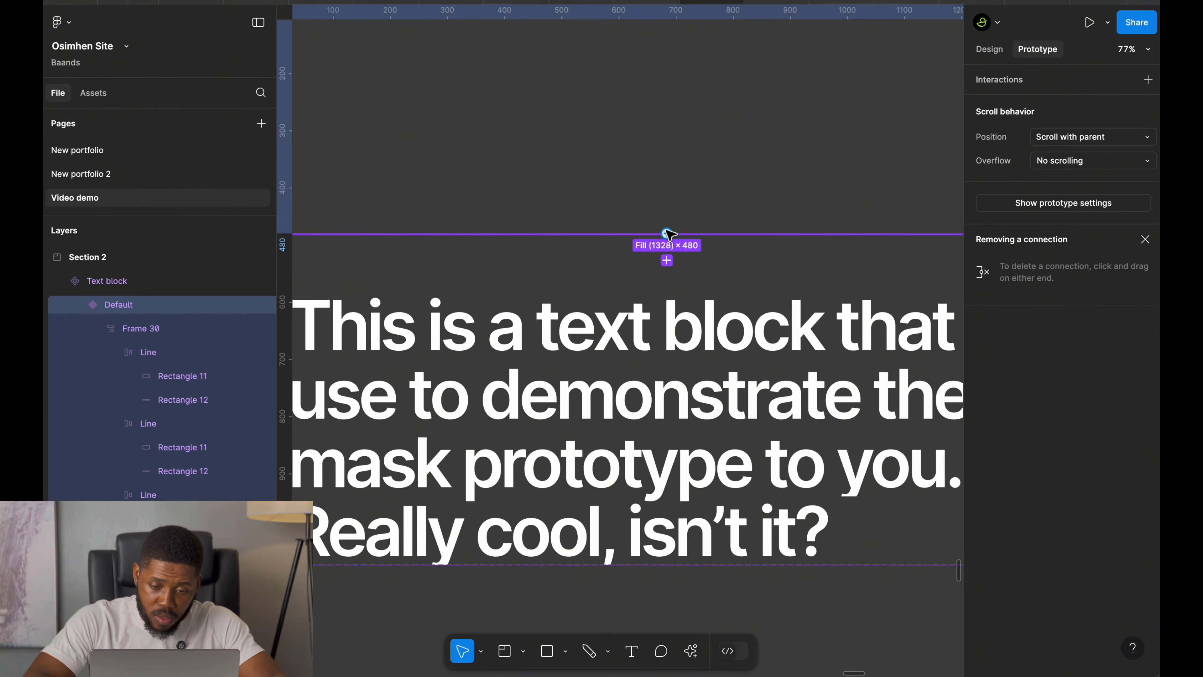
drag(668, 233, 655, 323)
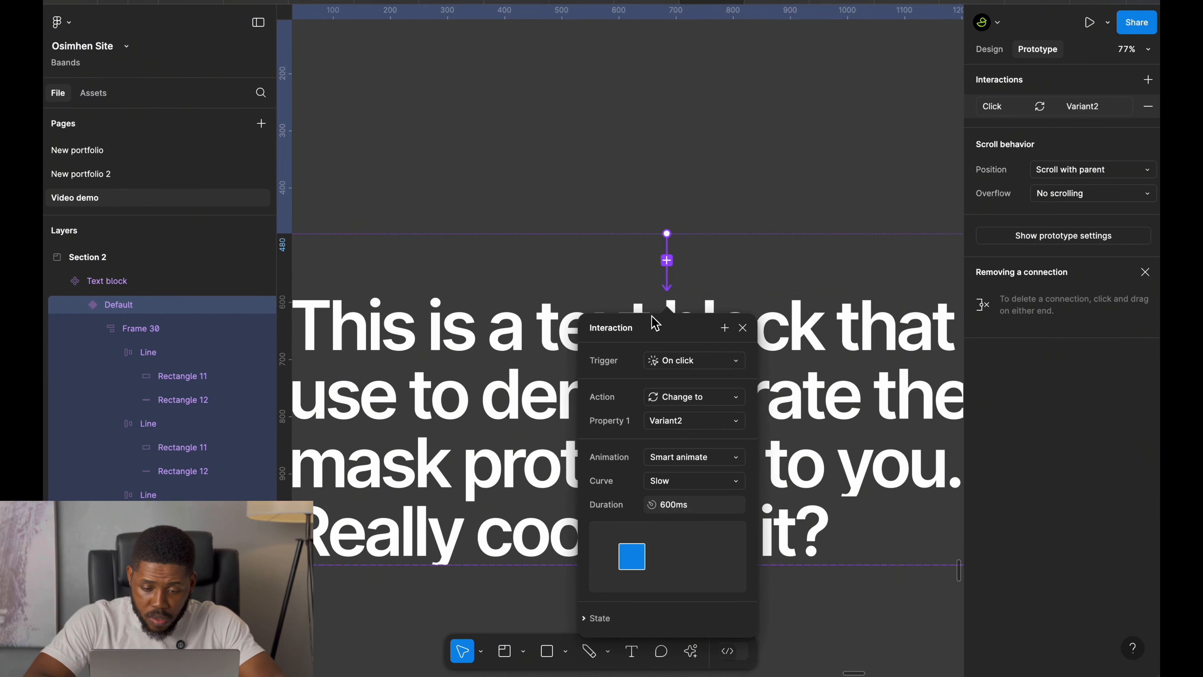
click(702, 365)
click(678, 551)
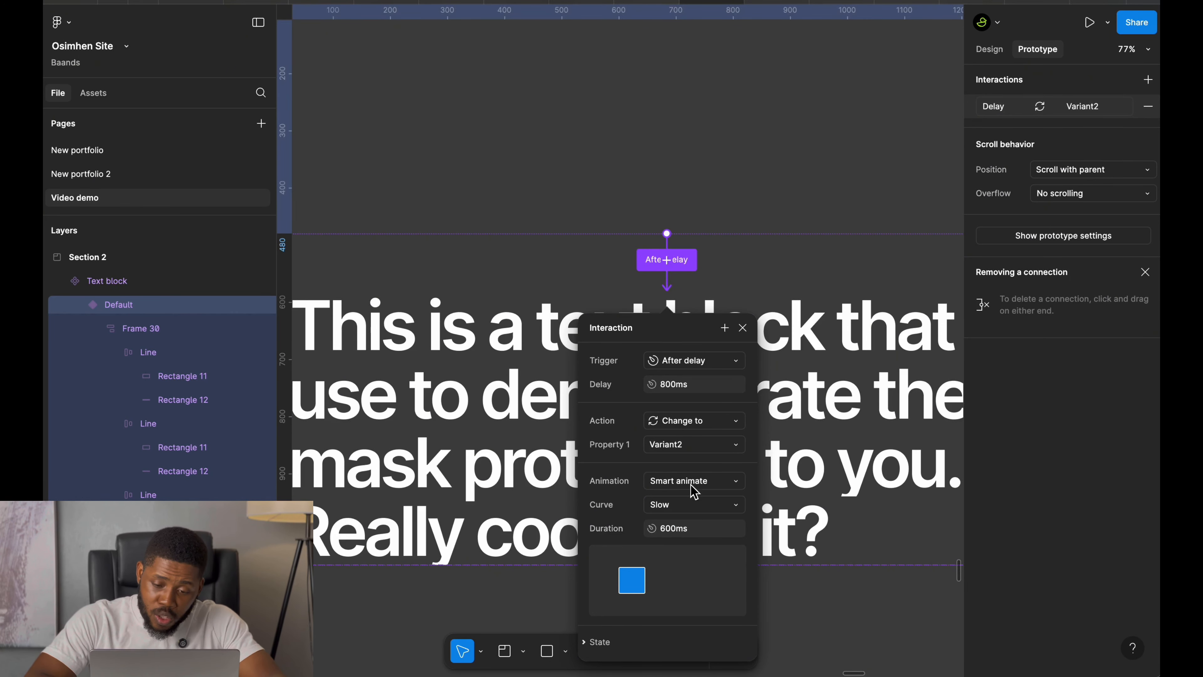
click(685, 511)
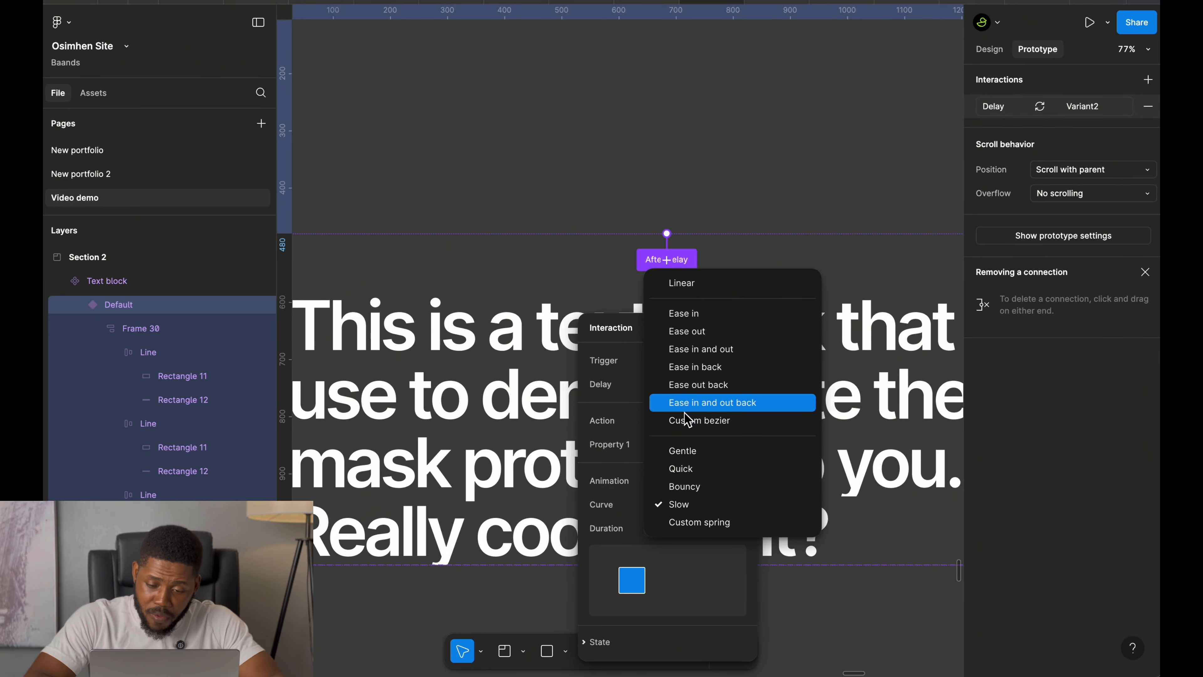
click(686, 505)
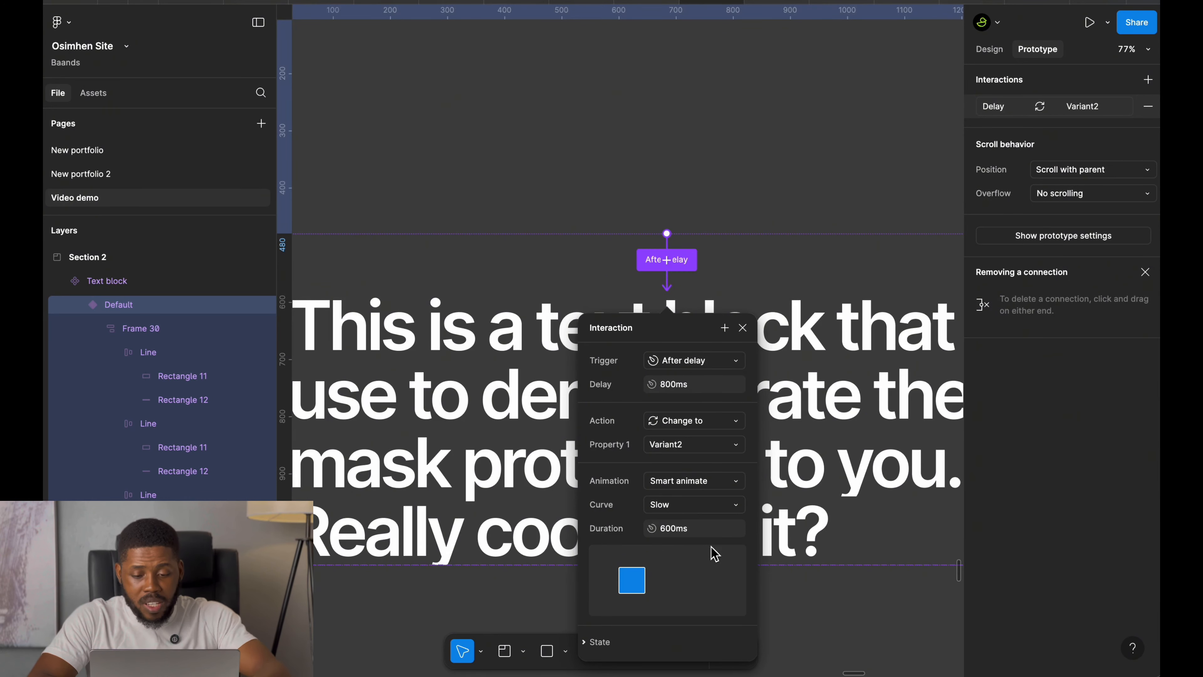
click(709, 532)
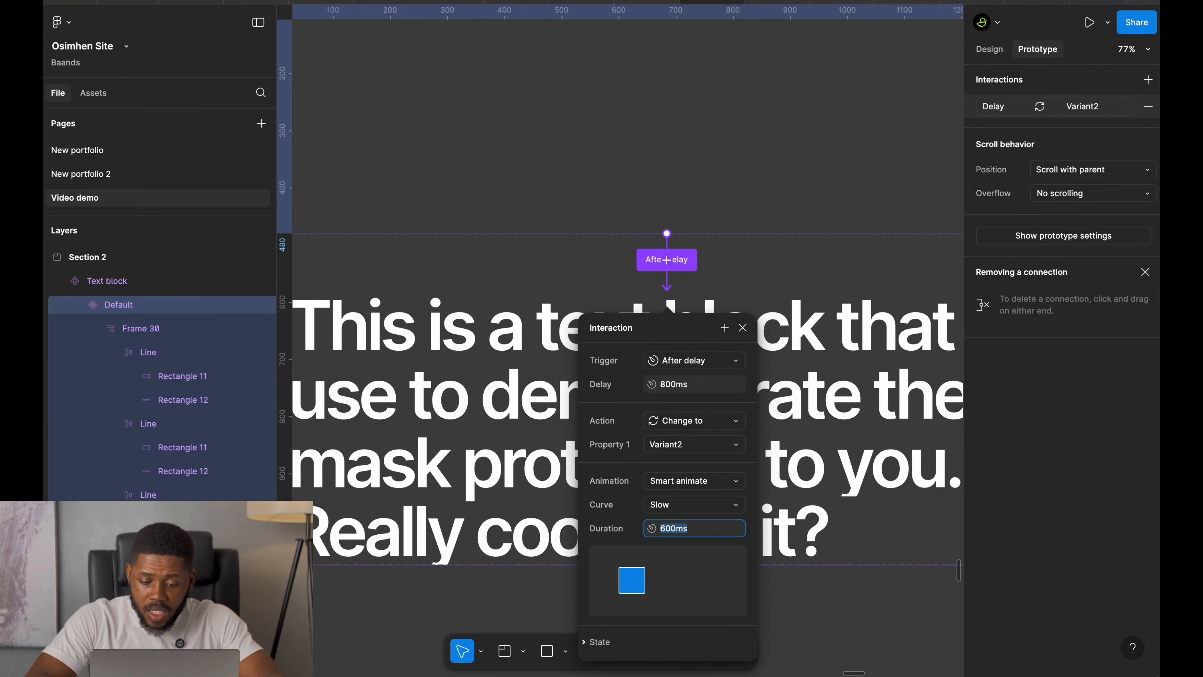
text(2400)
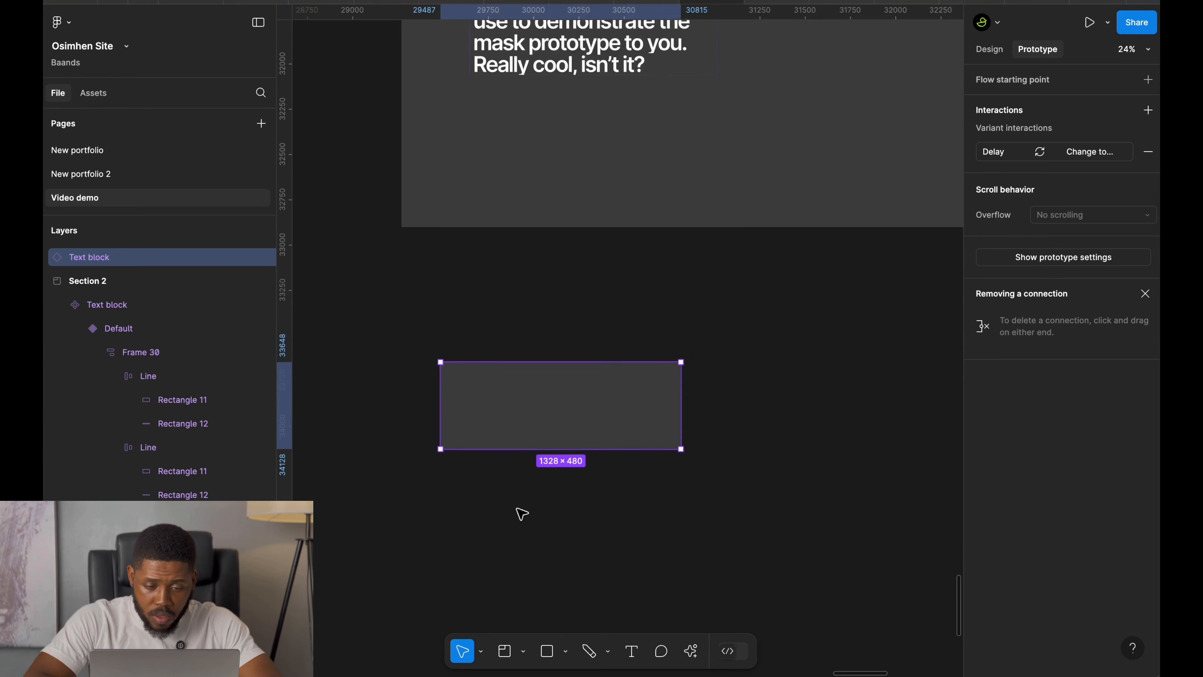
Delete the stray instance and place a new Text block instance below the section.
scroll(522, 513, up, 5)
key(BackSpace)
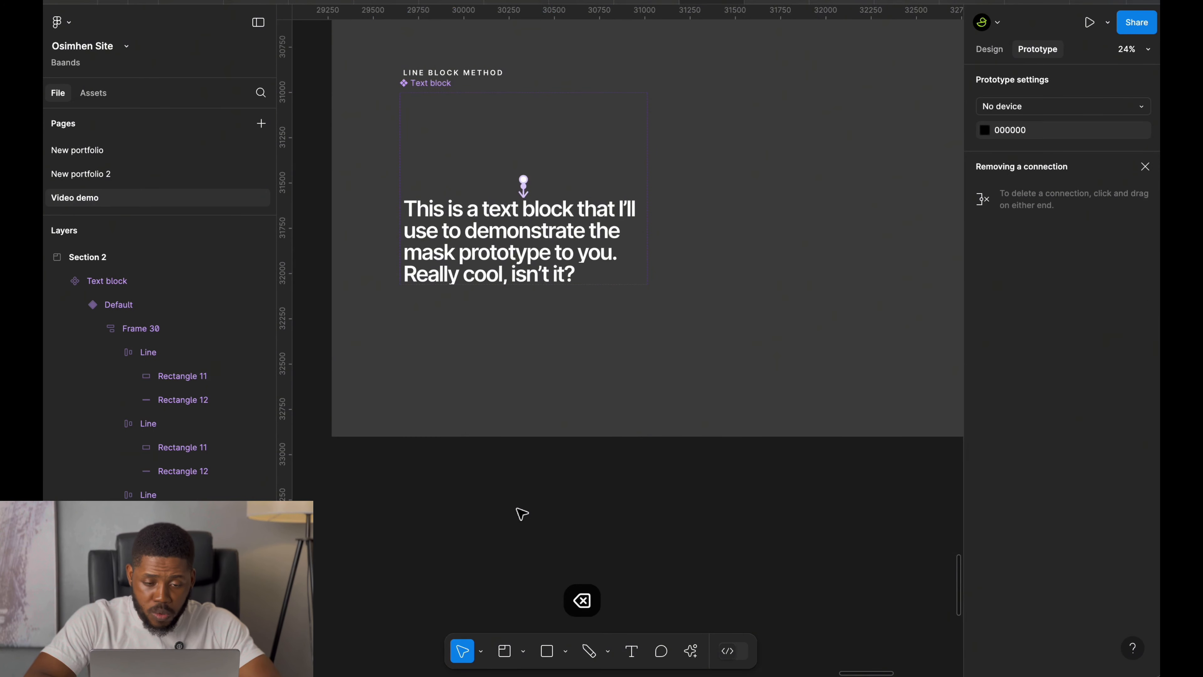
scroll(521, 513, up, 5)
scroll(522, 553, down, 3)
drag(436, 265, 522, 553)
scroll(522, 553, down, 6)
Draw a frame about 1945 × 1703 around the instance and center the instance horizontally and vertically in it.
key(a)
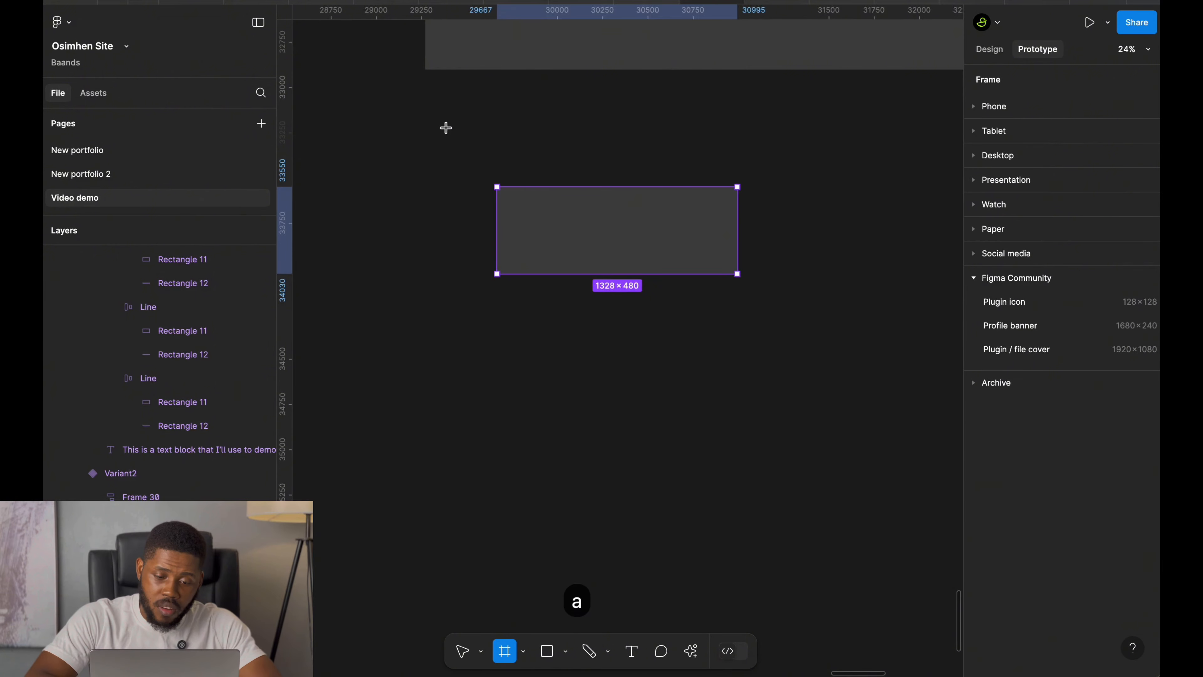
drag(444, 124, 797, 435)
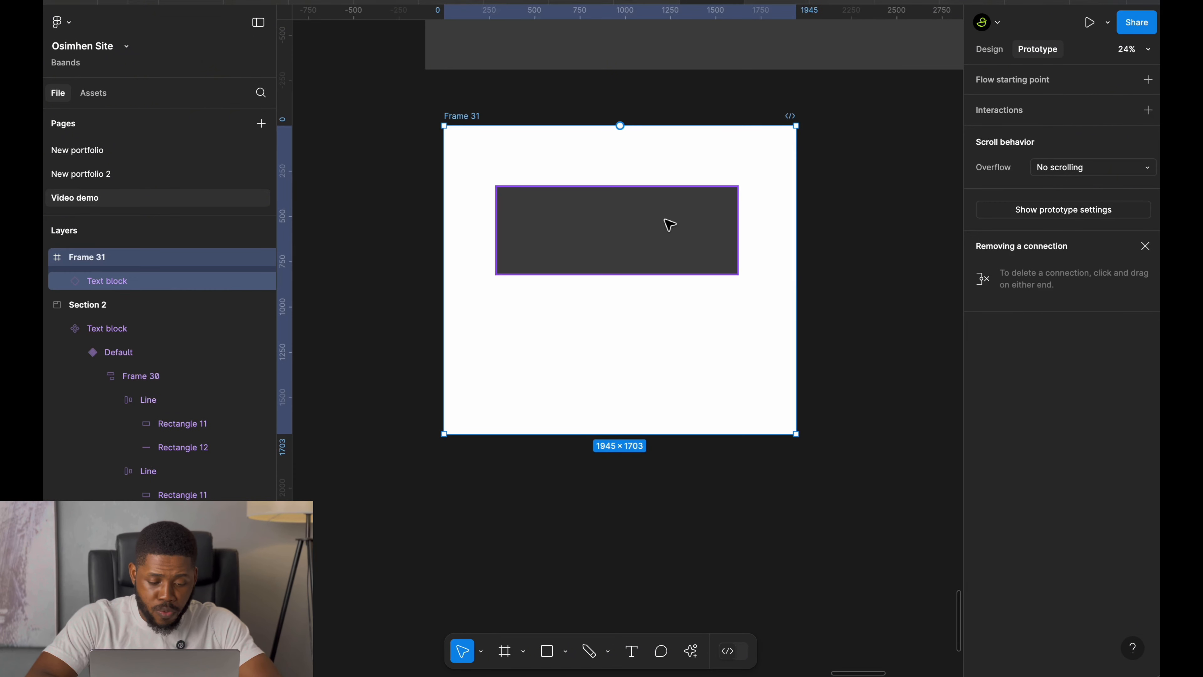
click(666, 222)
click(990, 50)
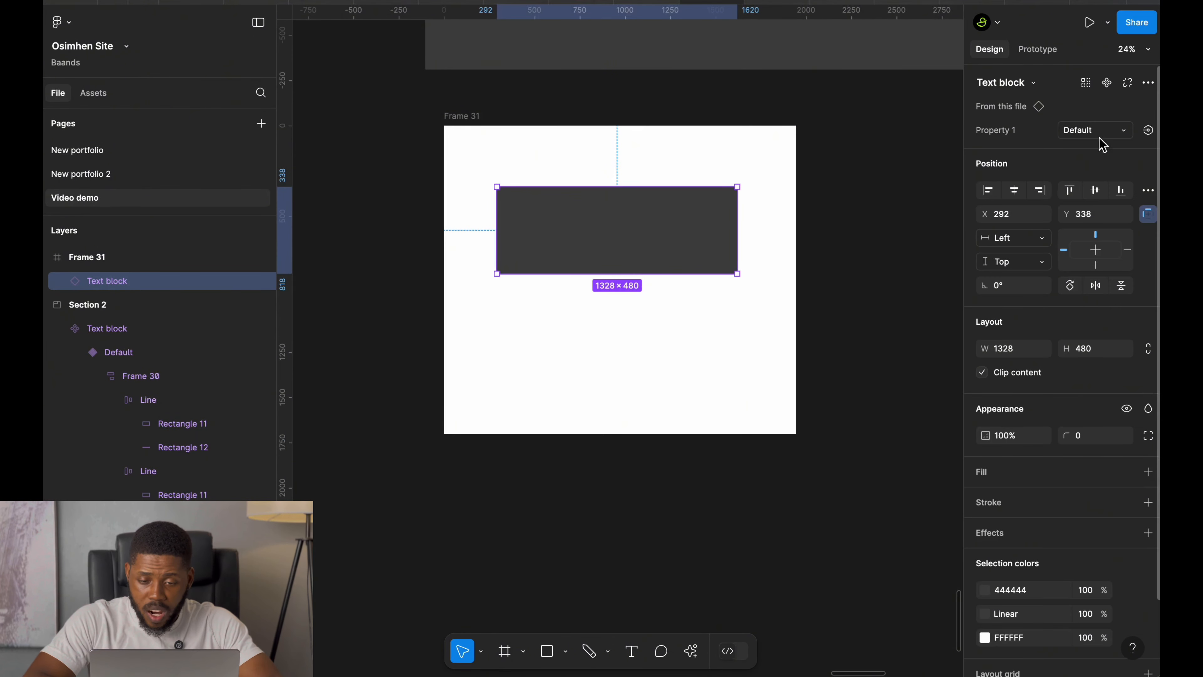
click(1014, 190)
click(1095, 190)
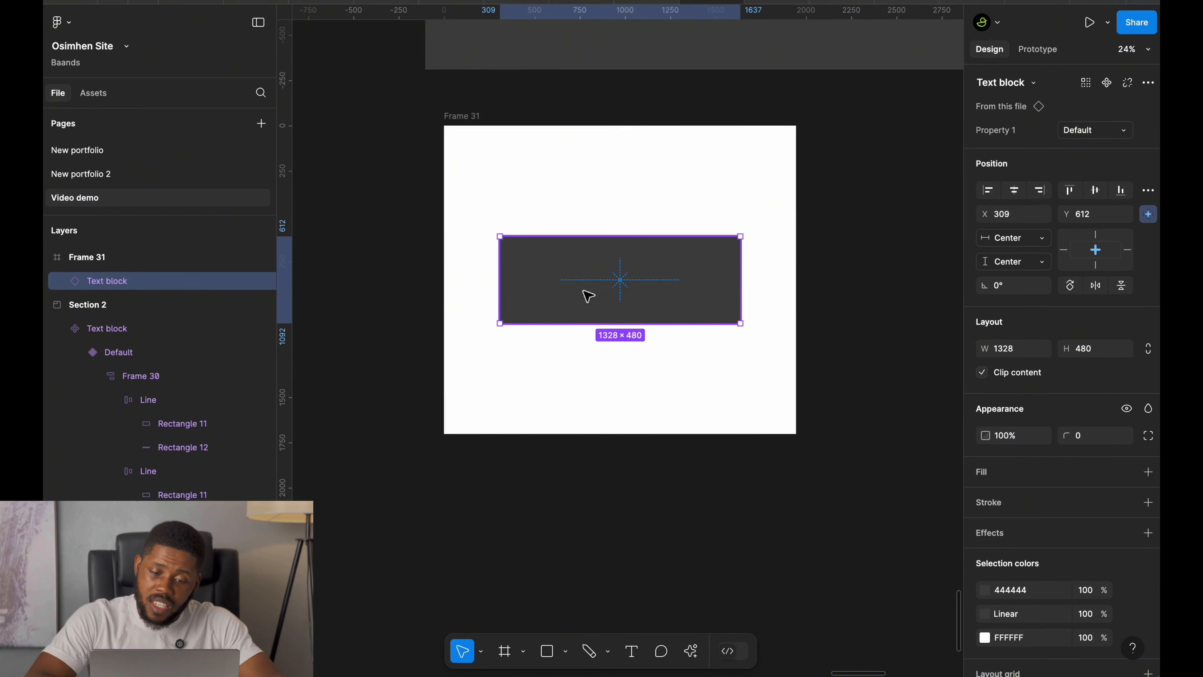
Copy the instance's 444444 selection color value.
click(589, 280)
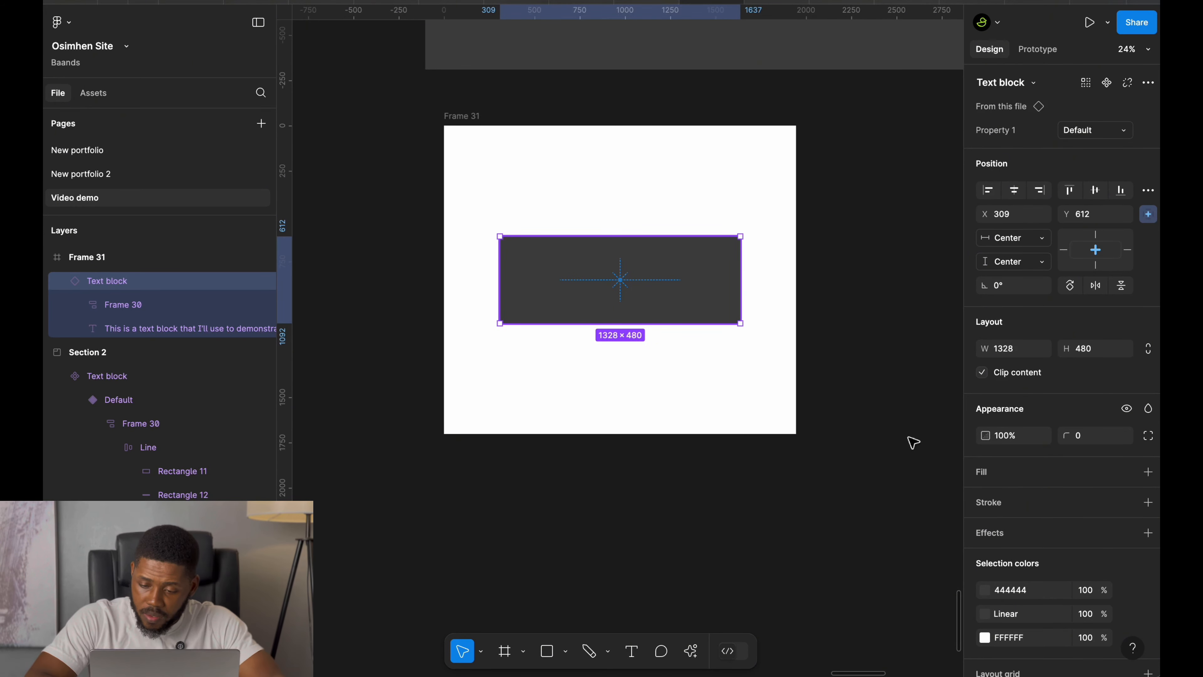
click(1039, 590)
key(super+c)
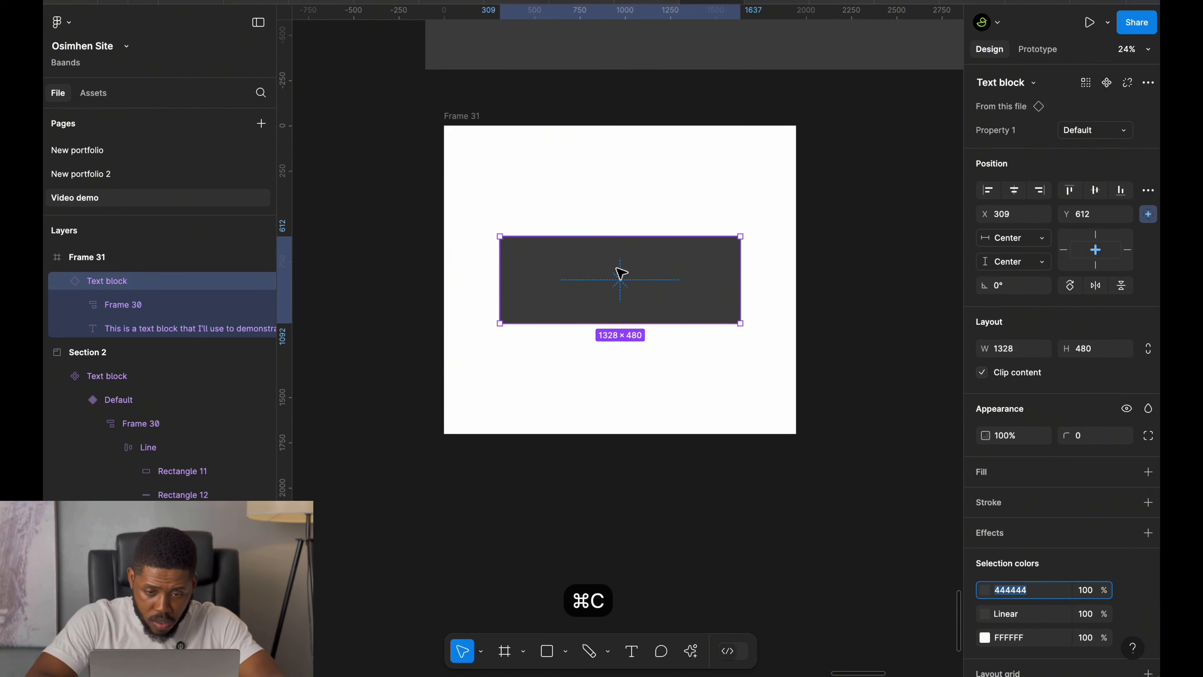
Fill the presentation frame with the 444444 color.
click(458, 117)
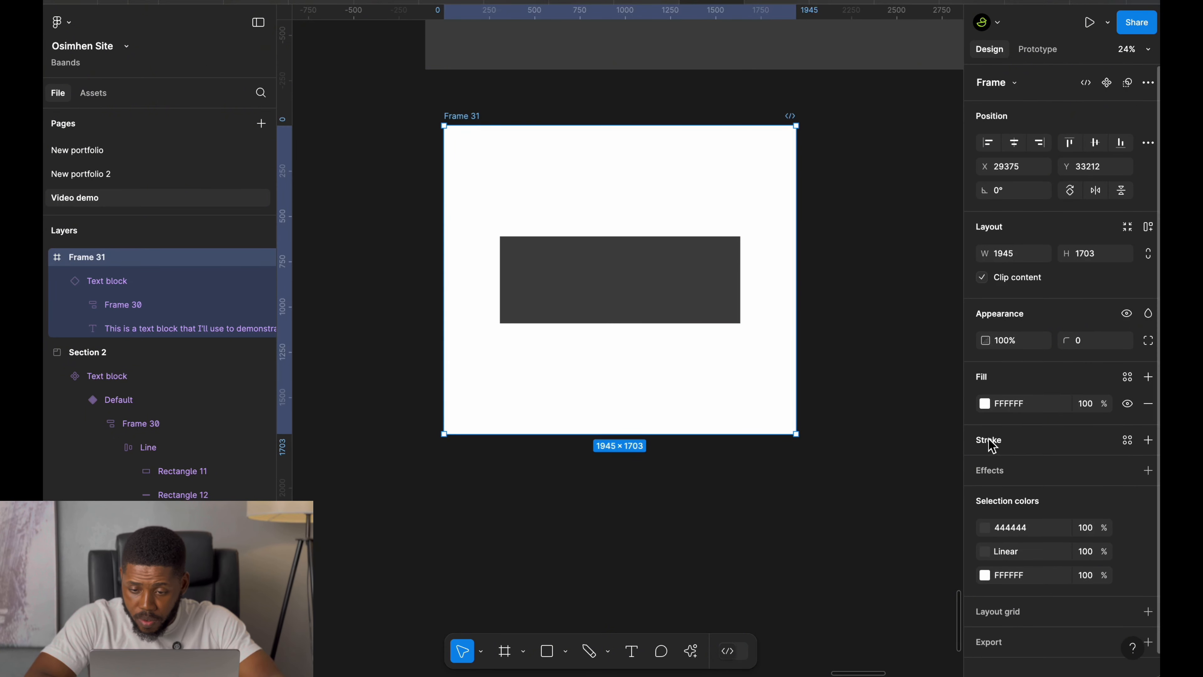
click(1018, 405)
key(super+v)
key(Return)
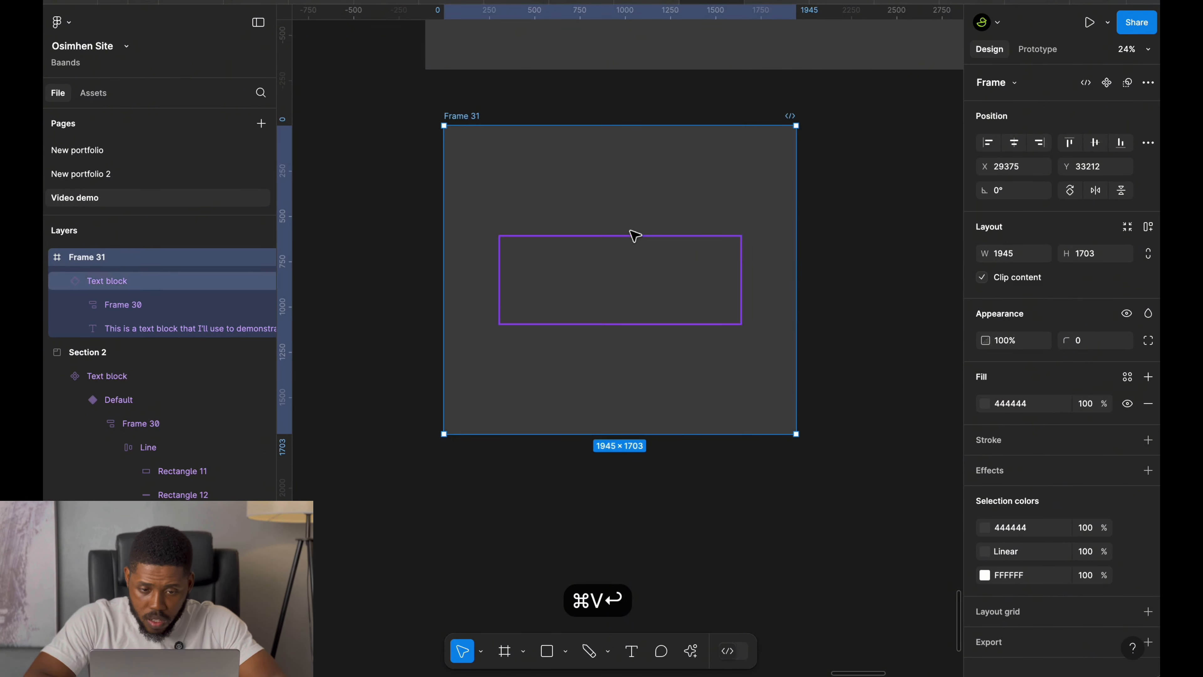
Preview the prototype in an enlarged window and restart the animation.
key(shift+space)
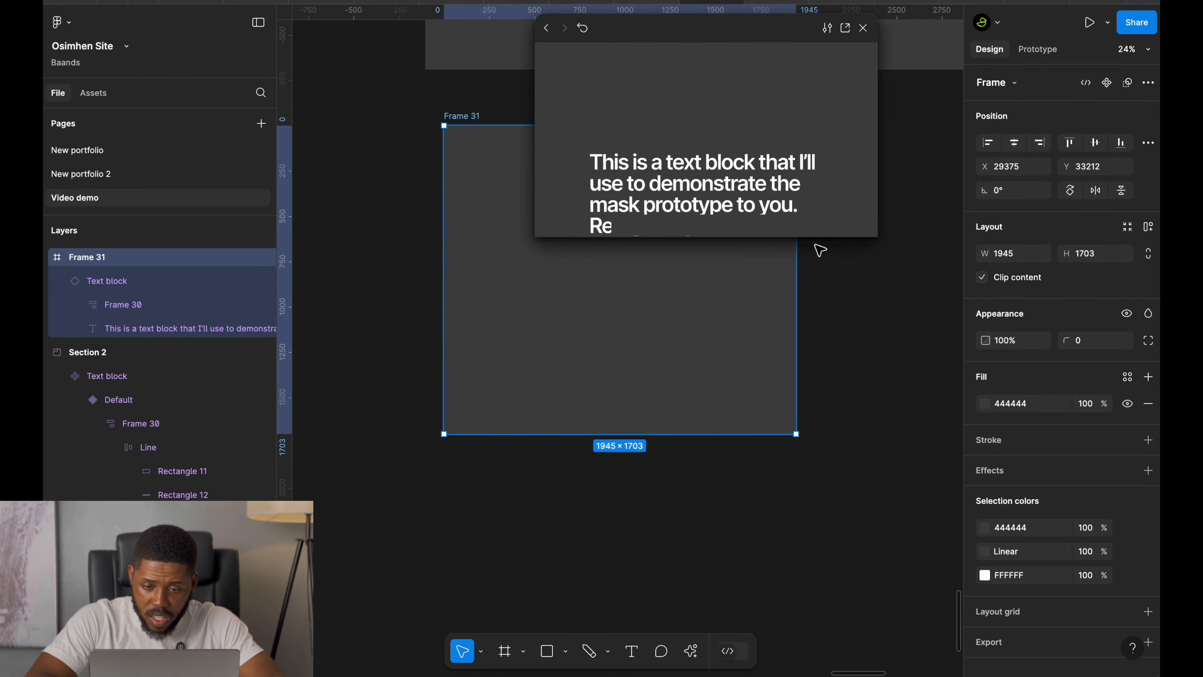
click(812, 249)
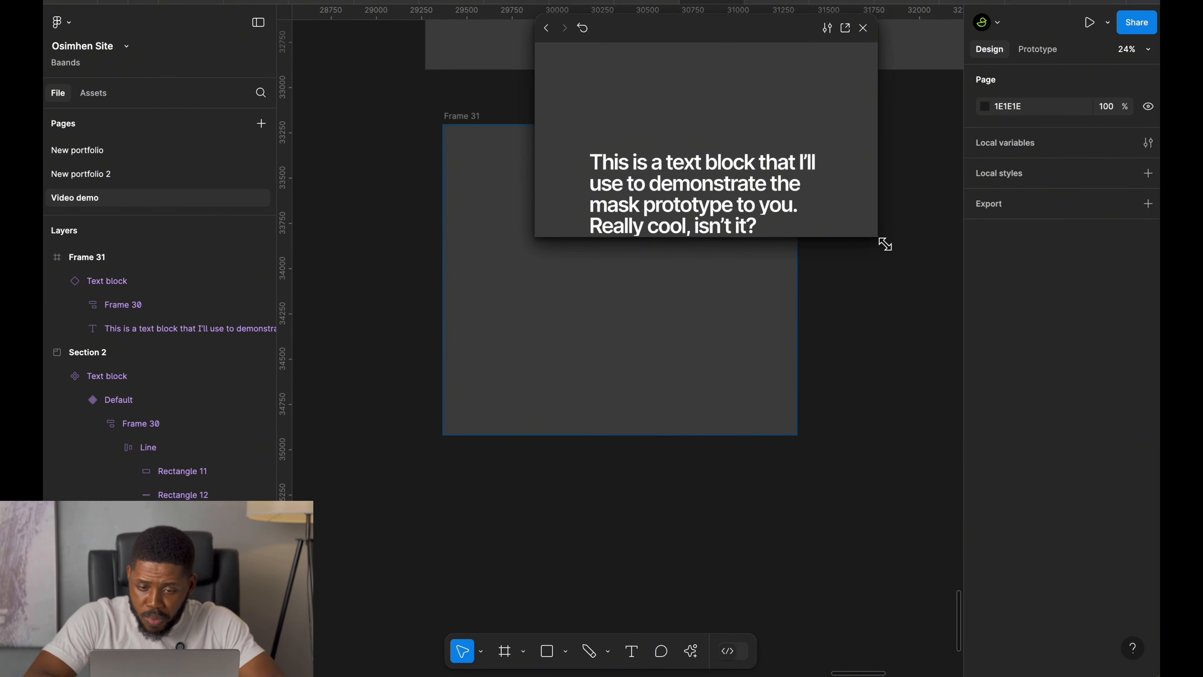
drag(884, 244, 1077, 494)
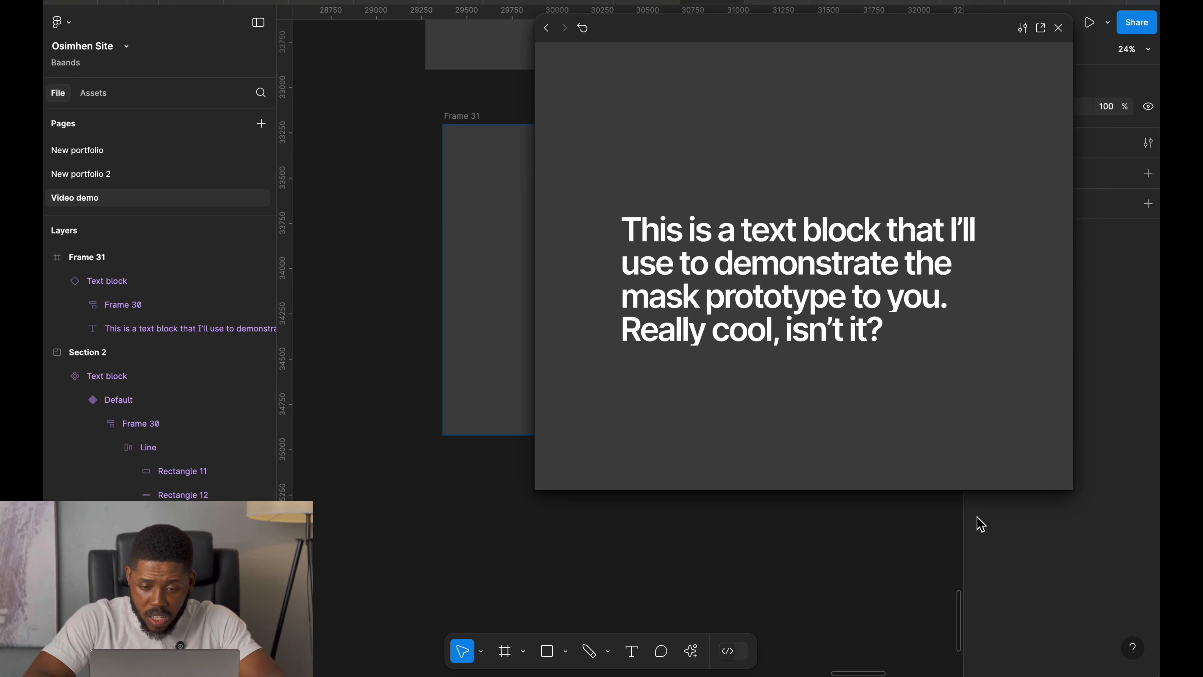
key(r)
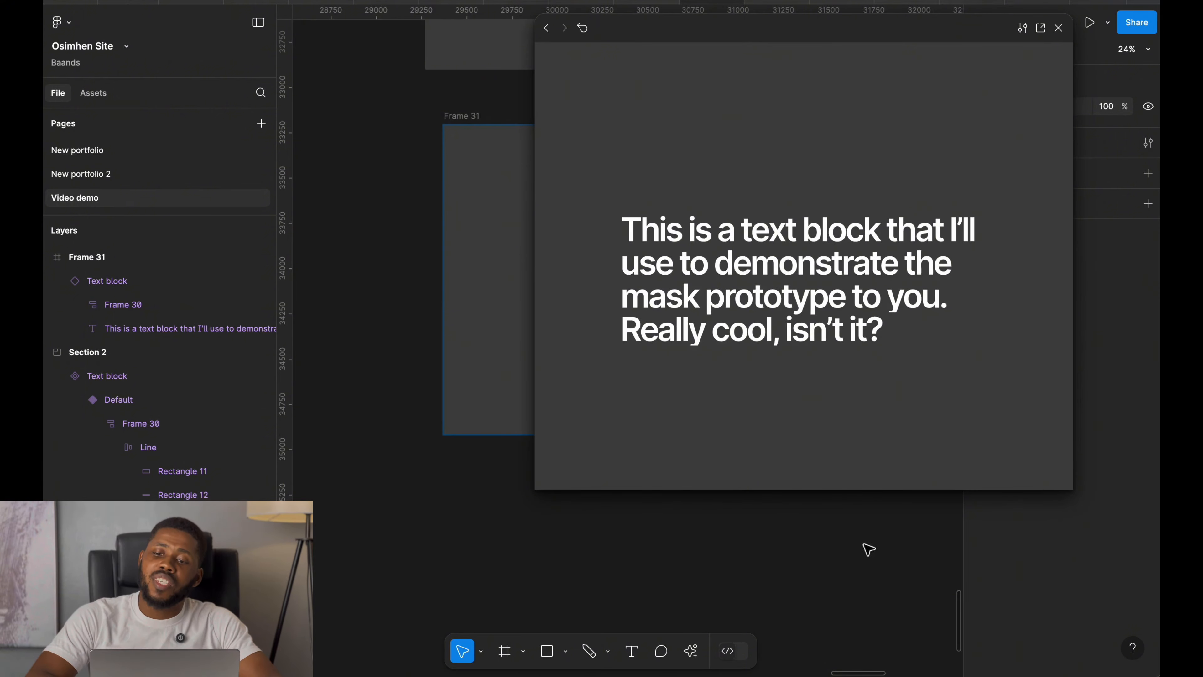
click(1059, 28)
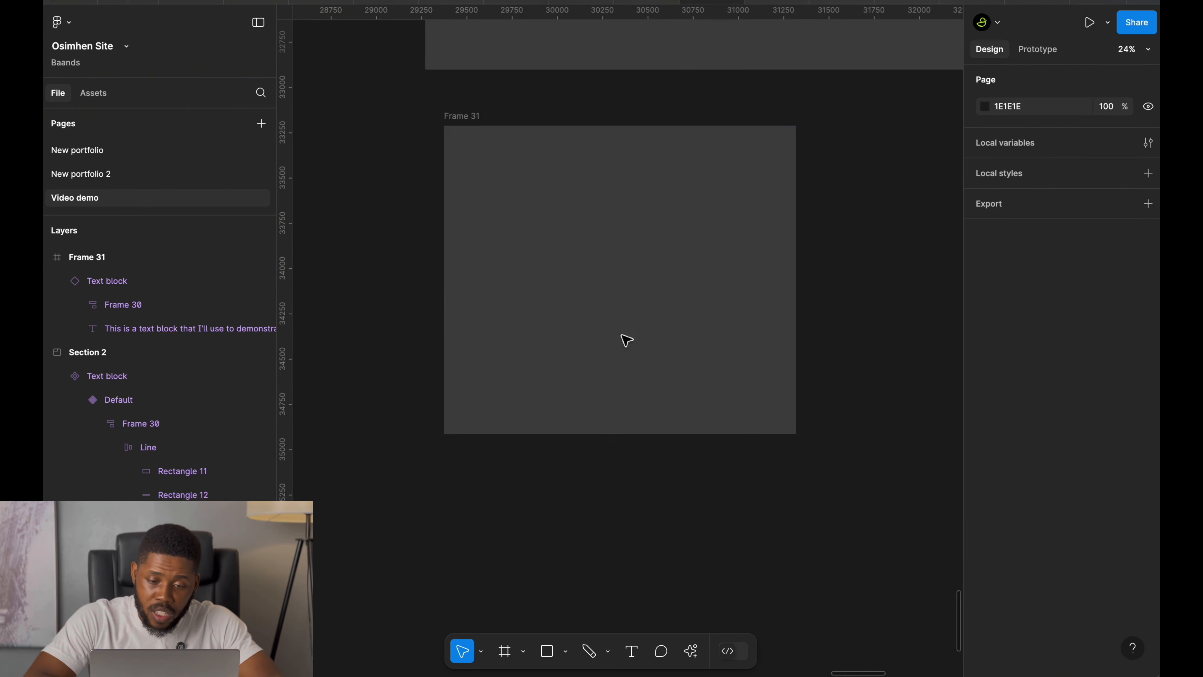
Inspect the component's line-block frame and locate the matching line-block frame in Frame 12.
click(561, 306)
scroll(561, 306, up, 10)
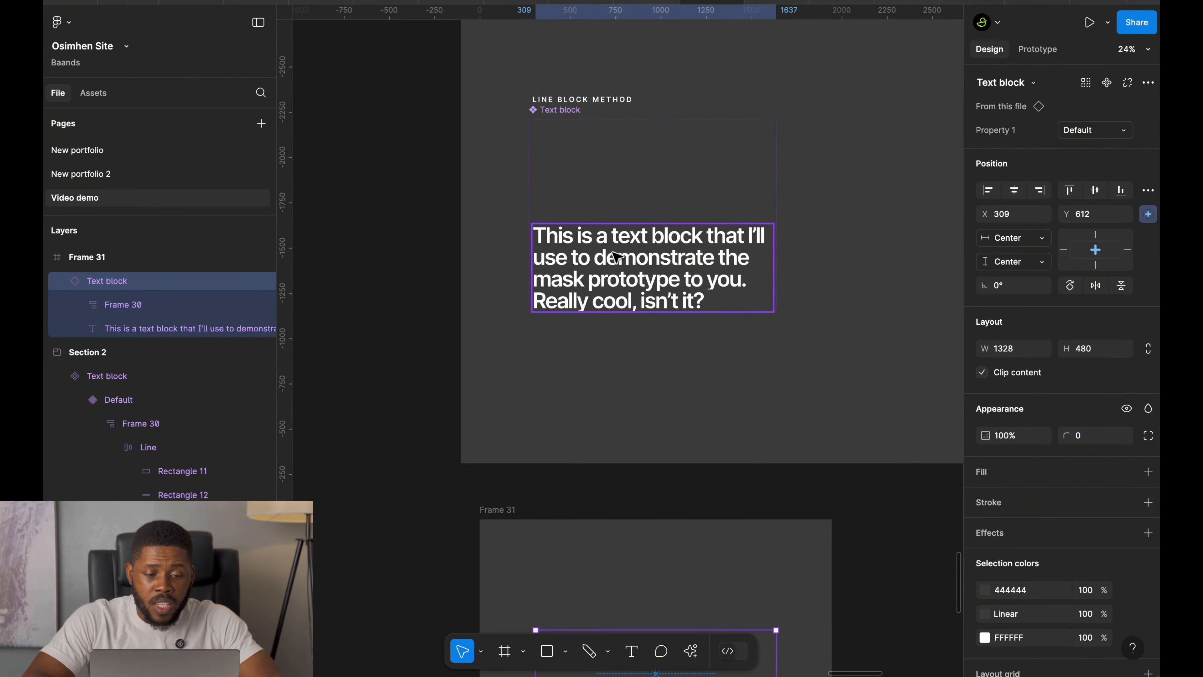
click(597, 172)
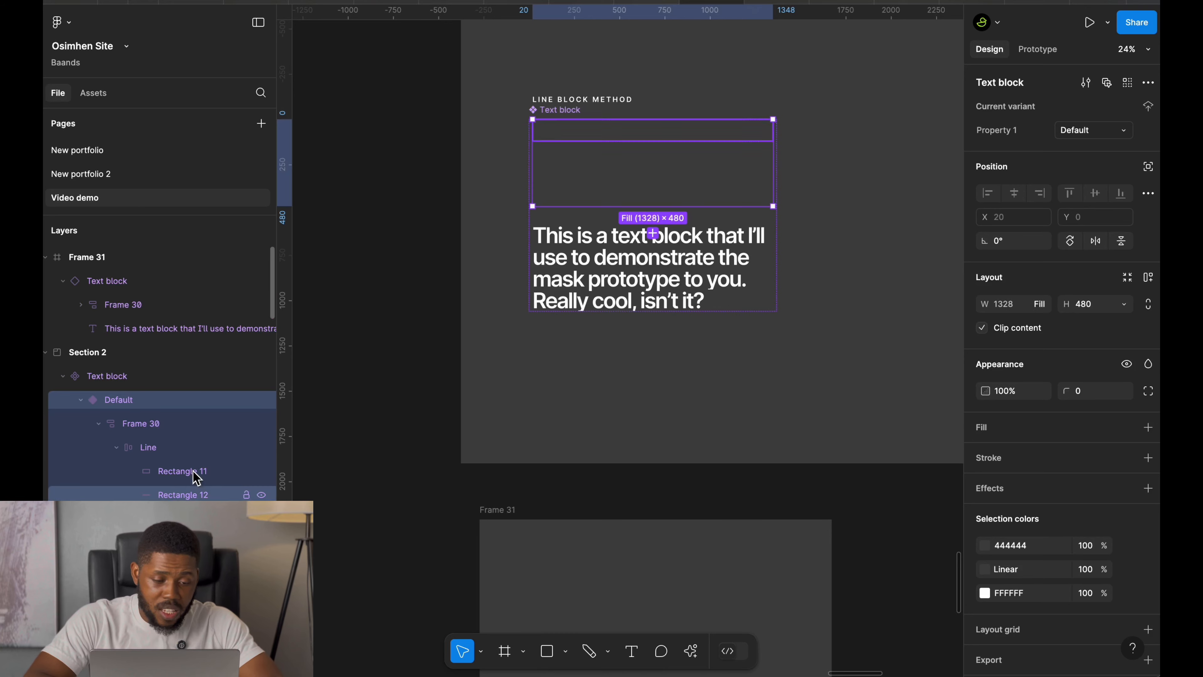
click(152, 426)
scroll(593, 276, down, 5)
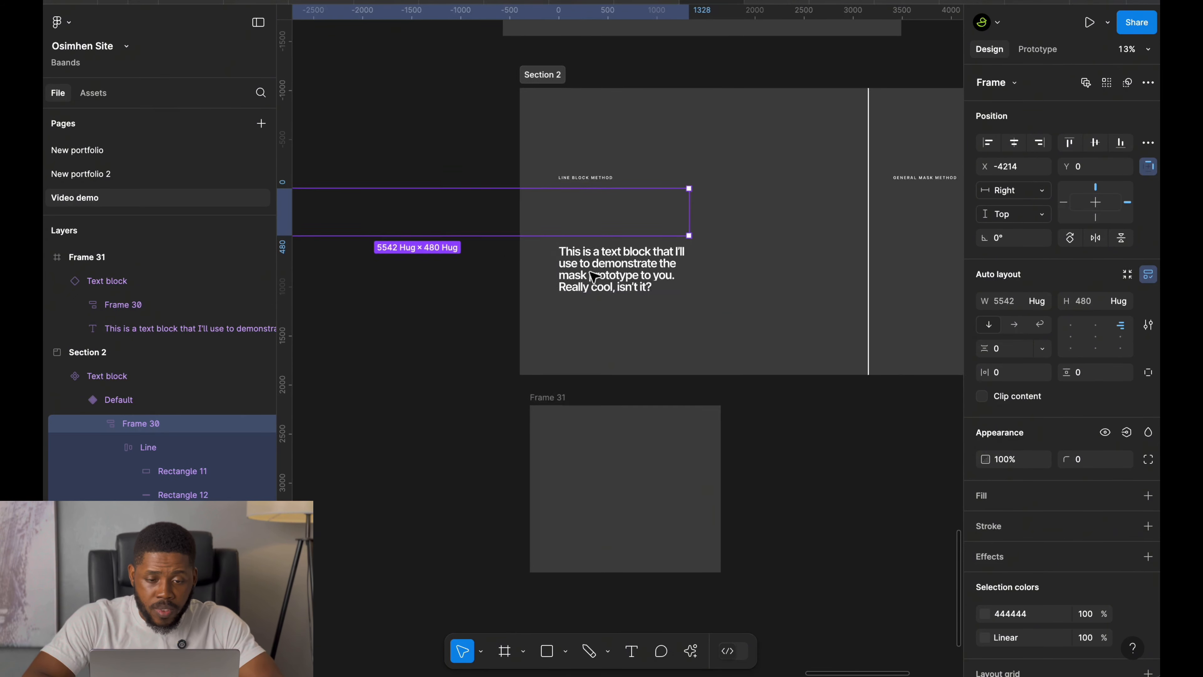
scroll(593, 276, up, 2)
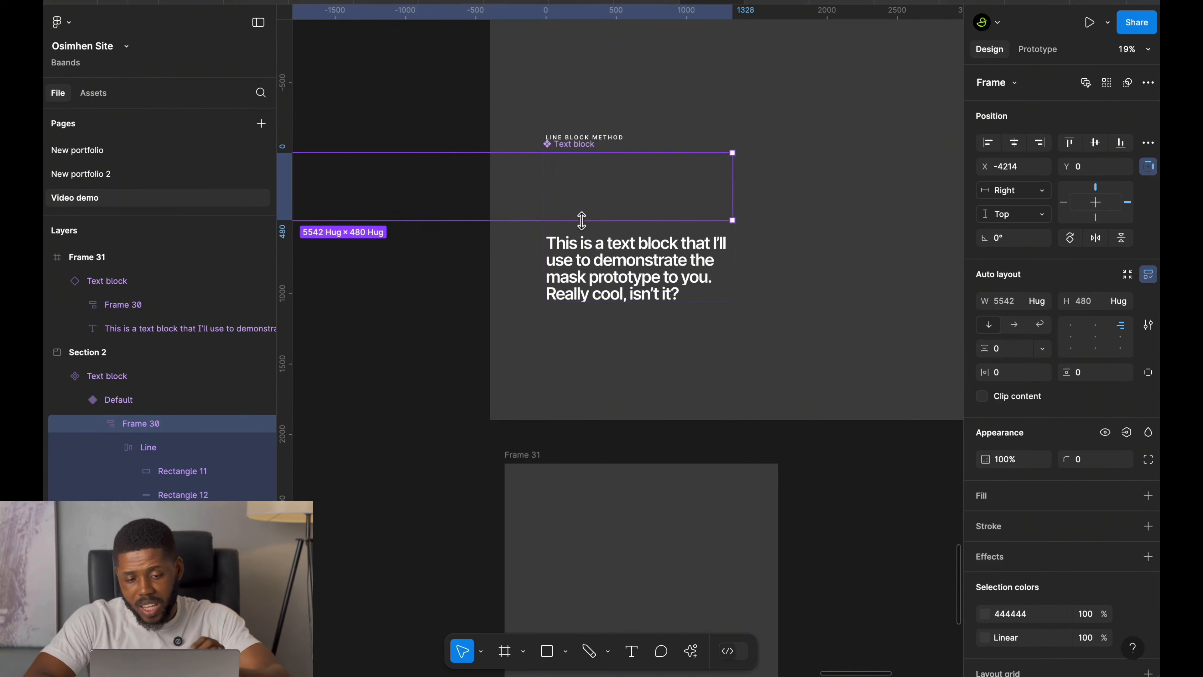
scroll(585, 216, down, 5)
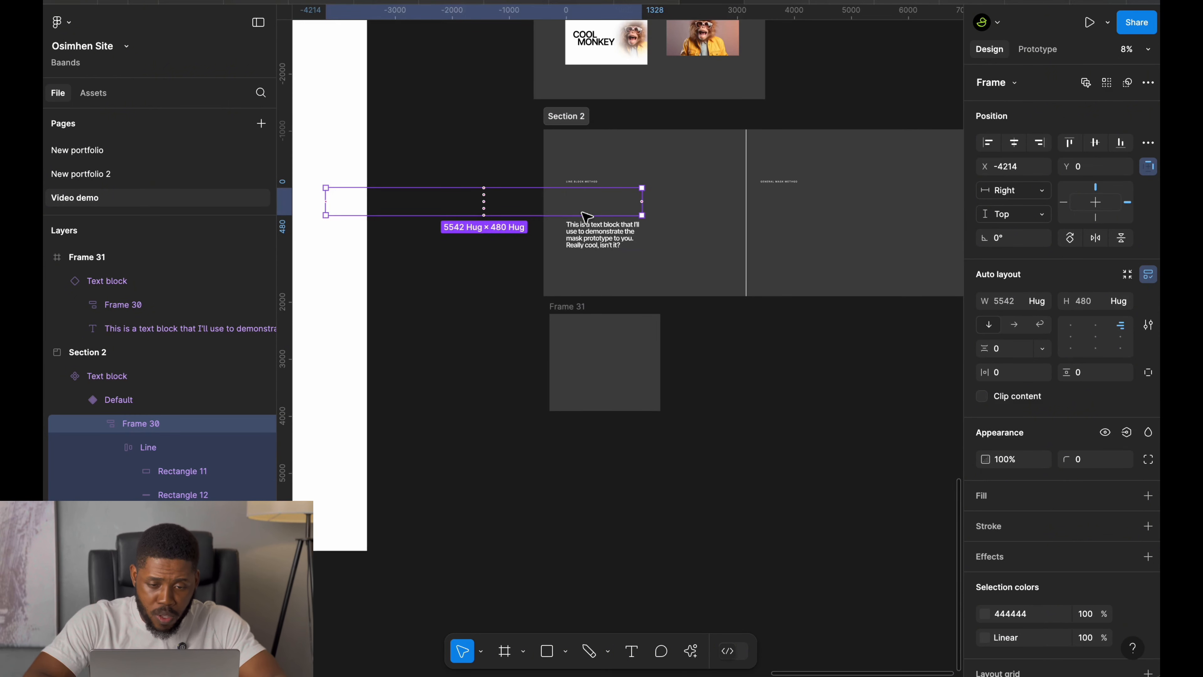
scroll(586, 217, left, 5)
scroll(586, 216, down, 5)
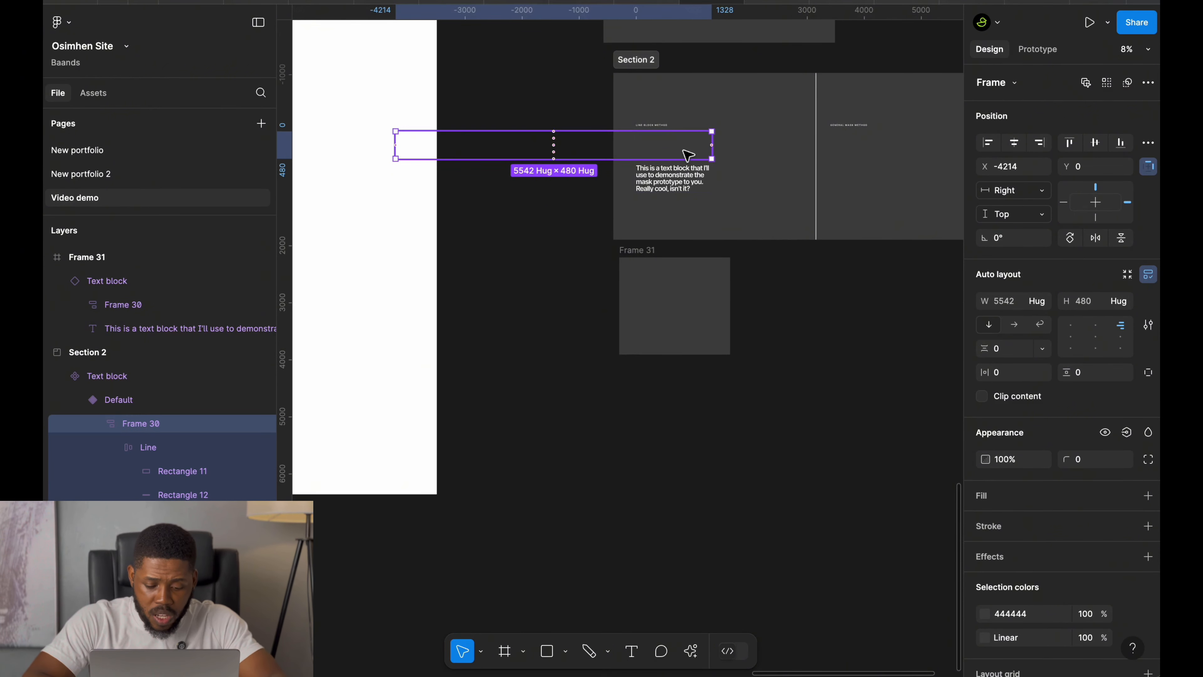
drag(688, 154, 475, 456)
scroll(475, 456, up, 5)
scroll(474, 455, left, 4)
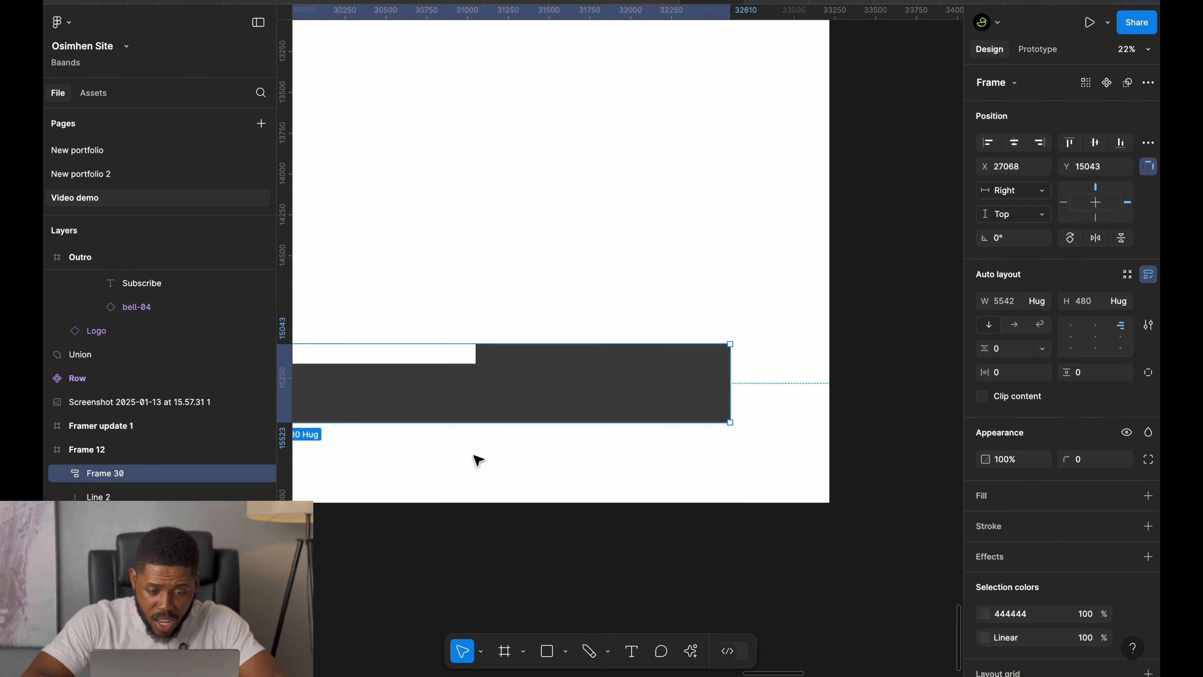
scroll(474, 456, left, 1)
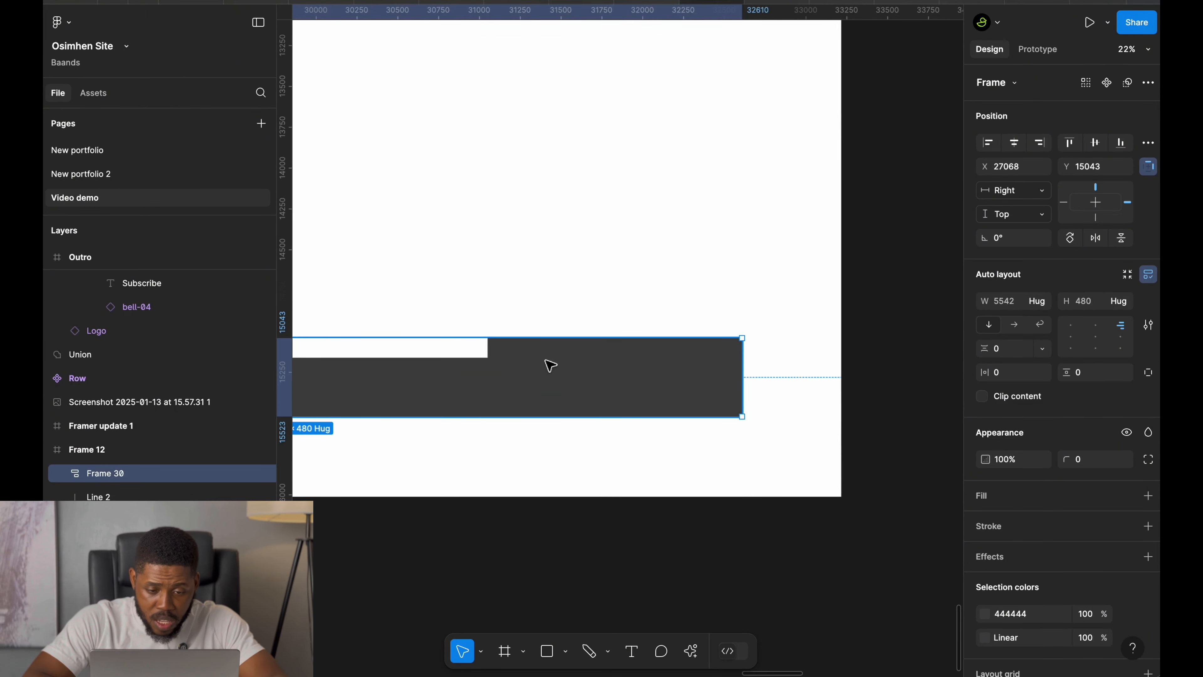
Set the first gradient stop of the top line rectangle's fill to 0% opacity.
click(506, 357)
scroll(508, 358, left, 5)
scroll(508, 359, down, 2)
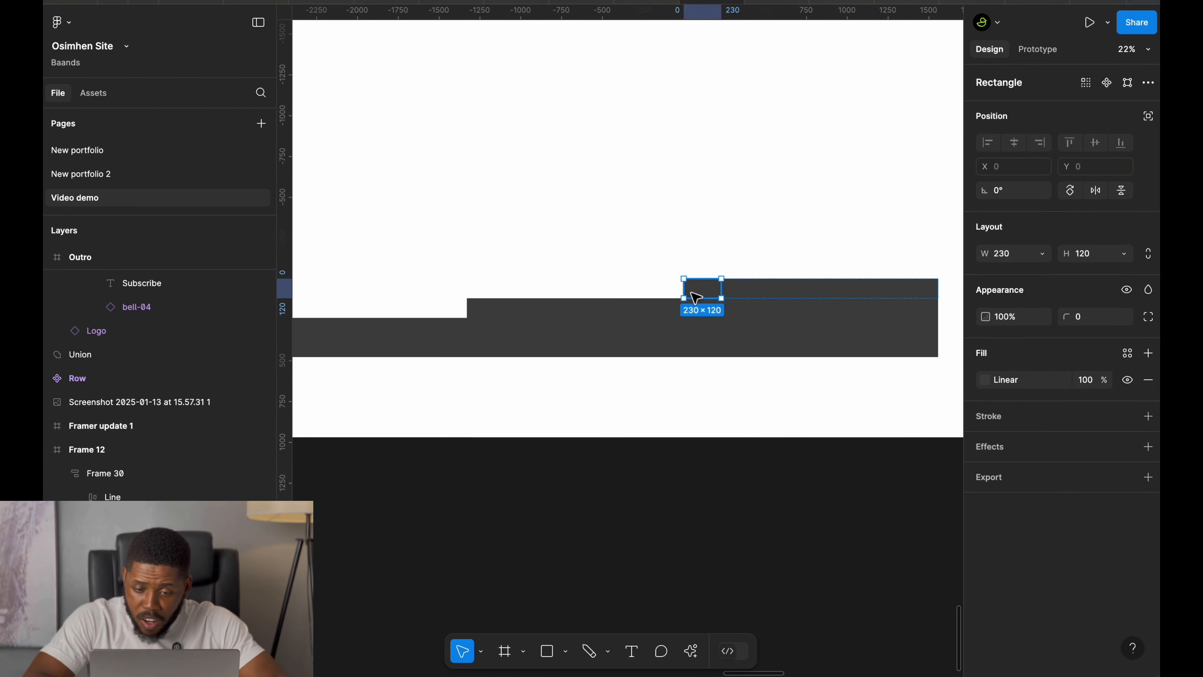
click(985, 380)
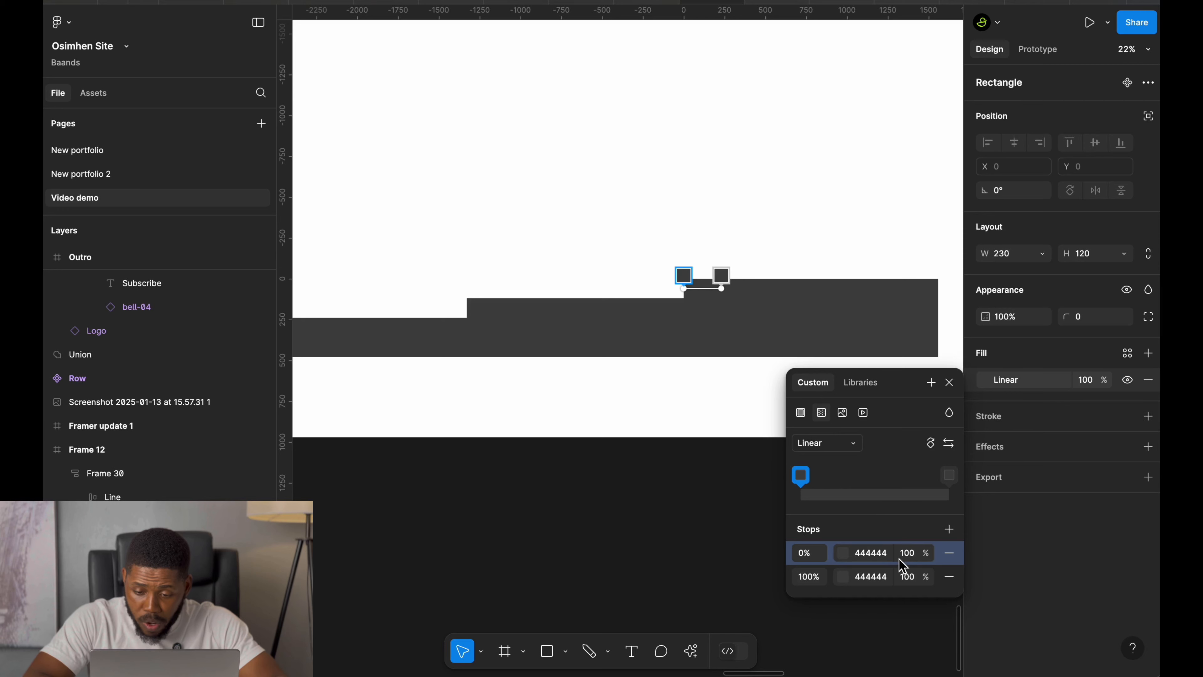
click(910, 555)
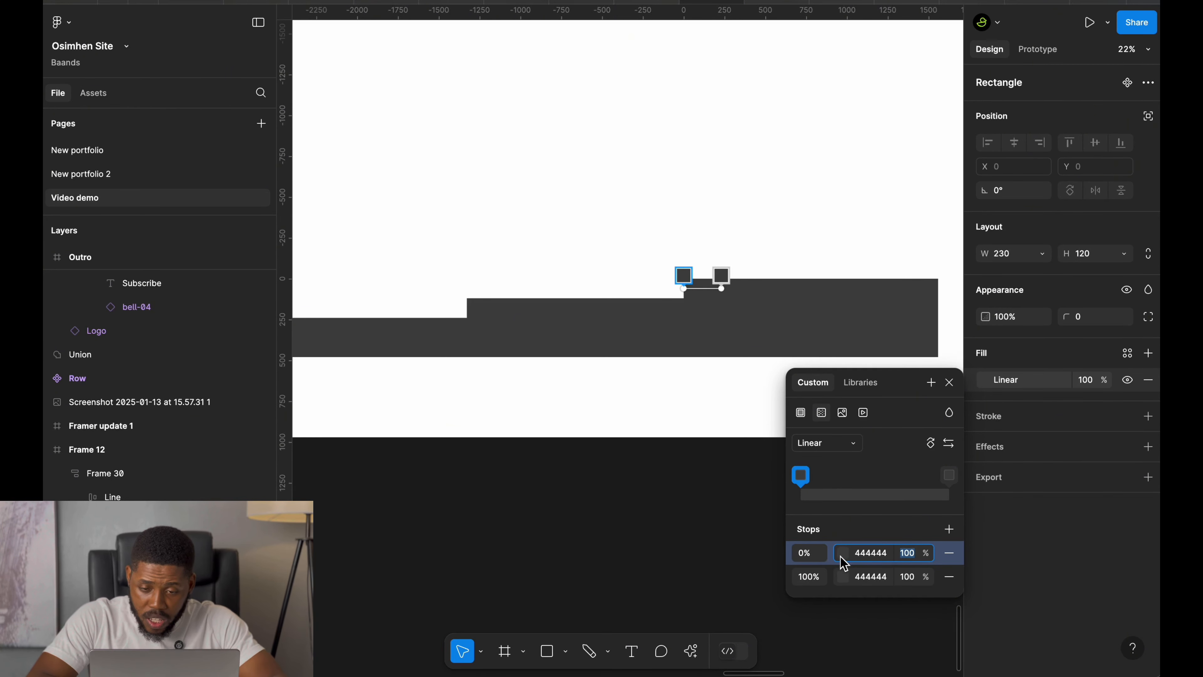
text(0)
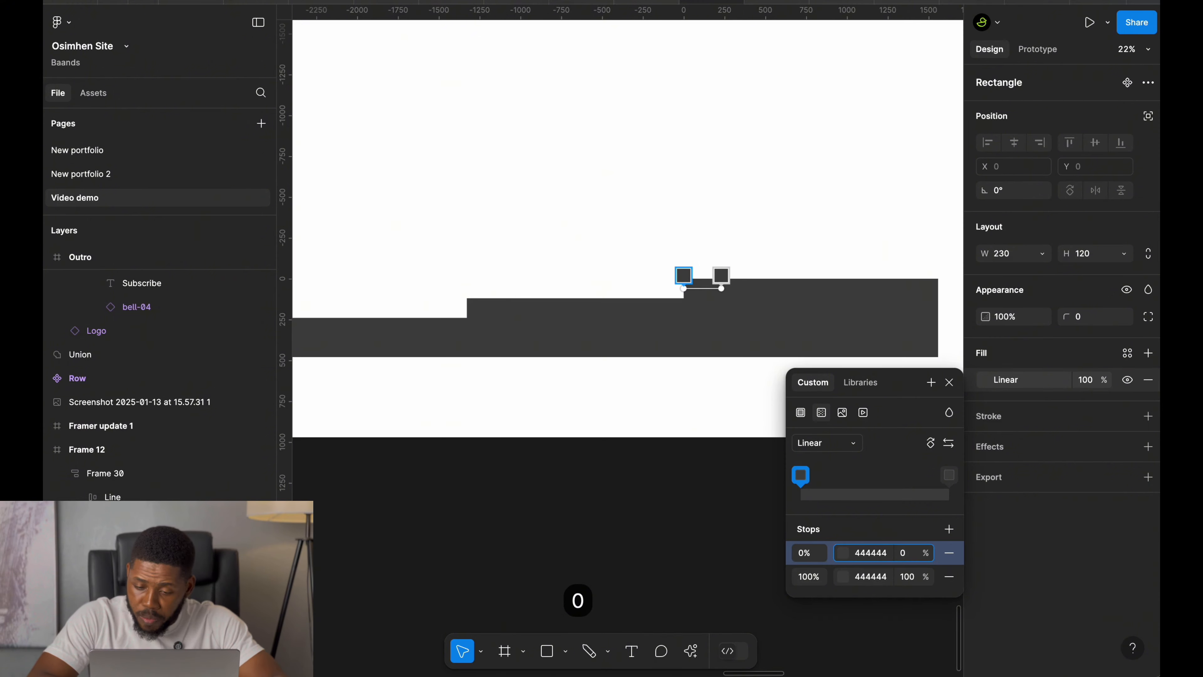
key(Return)
click(680, 417)
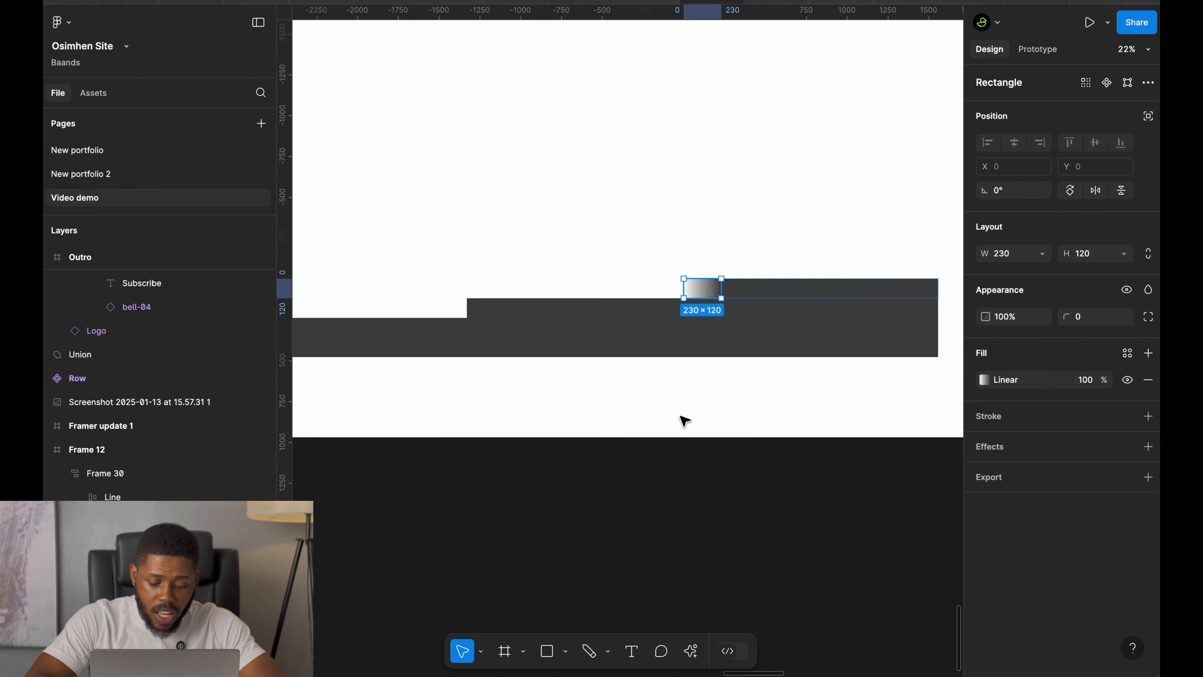
Copy that rectangle's properties and paste them onto the other three line rectangles.
key(alt+super+c)
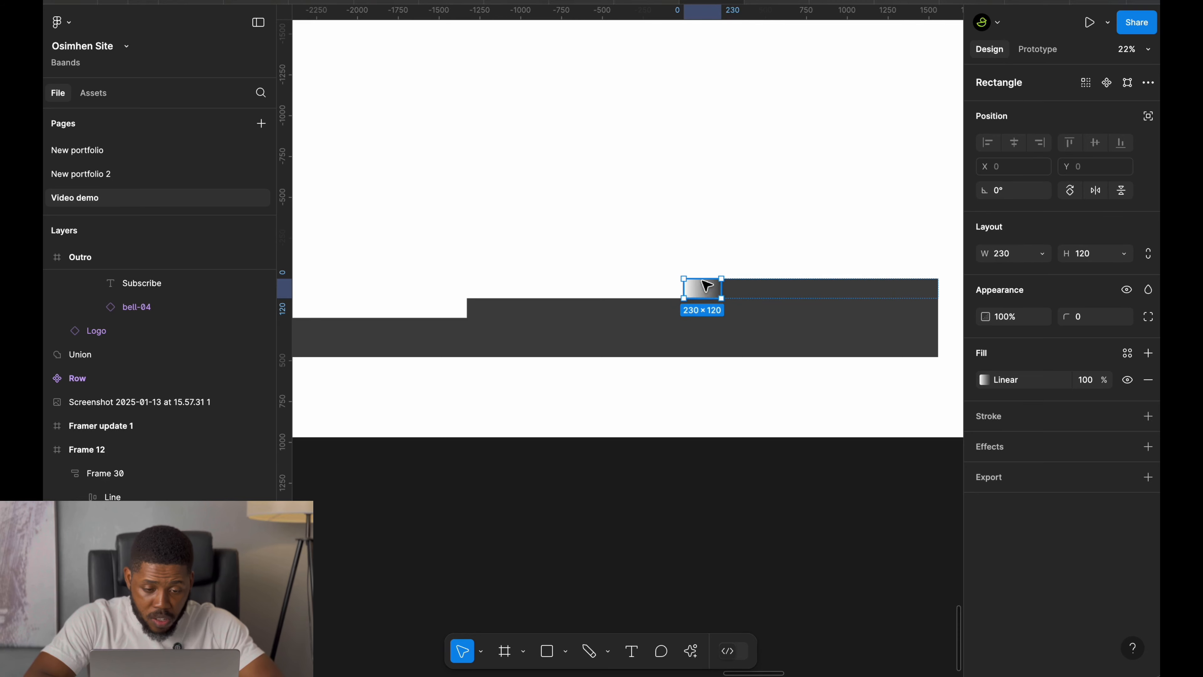
scroll(706, 284, down, 3)
scroll(706, 284, left, 4)
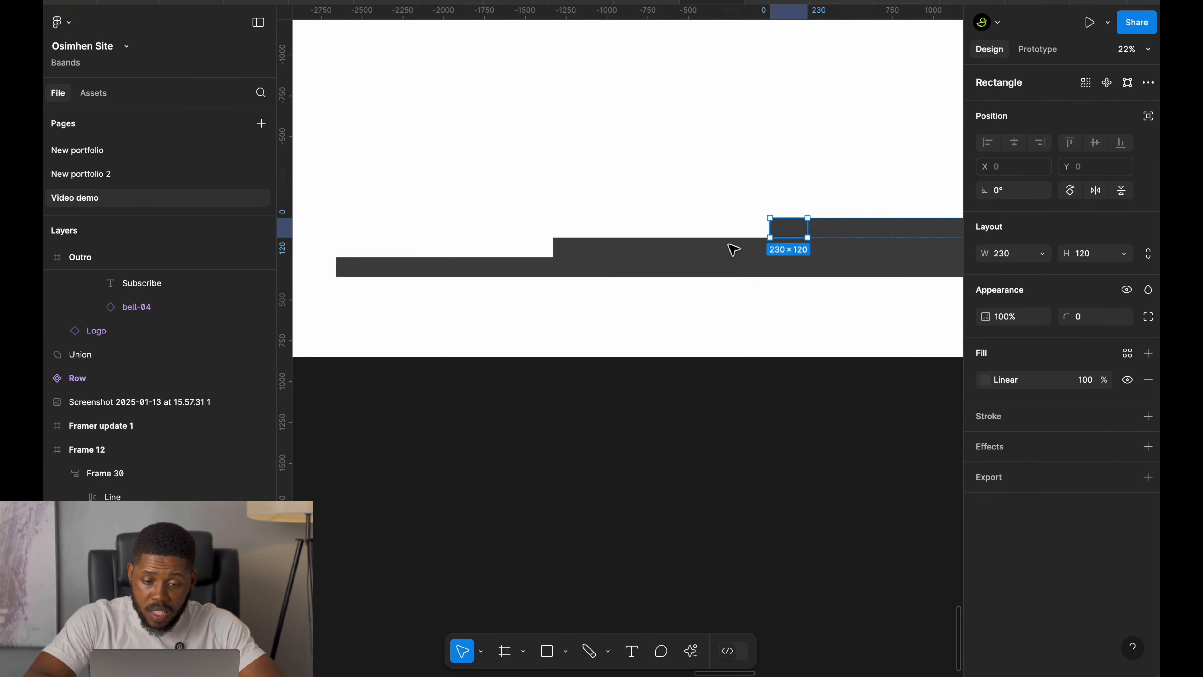
scroll(691, 252, left, 2)
shift+click(658, 261)
shift+click(440, 290)
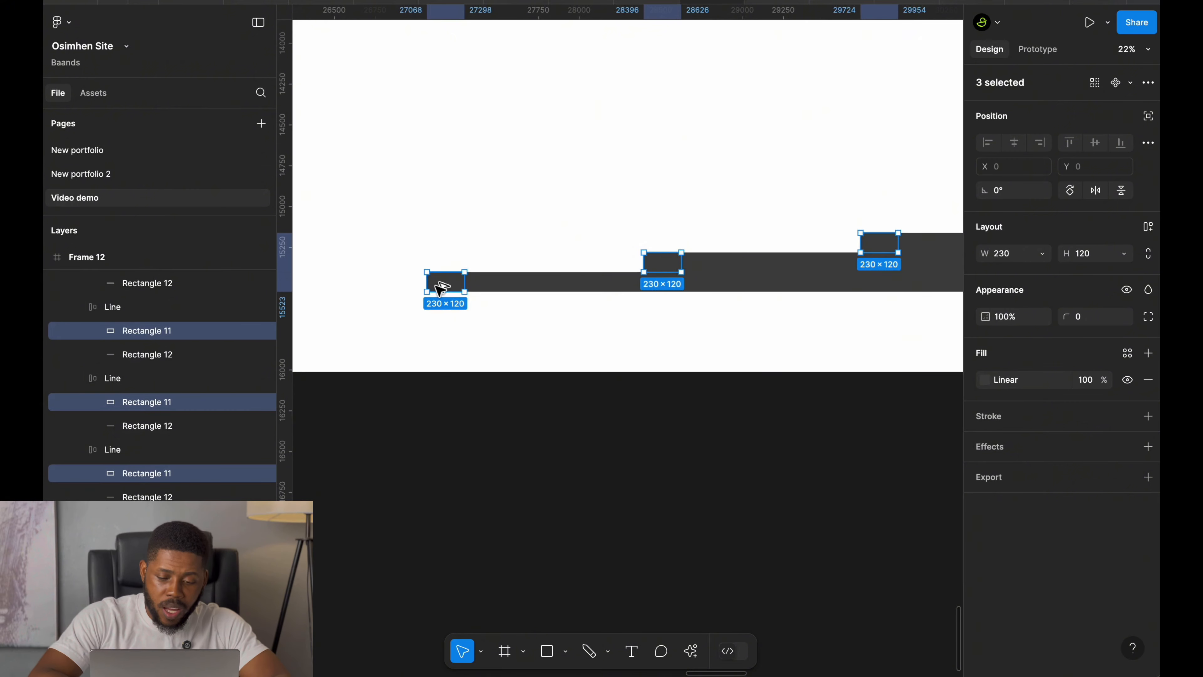
key(alt+super+v)
scroll(487, 341, down, 3)
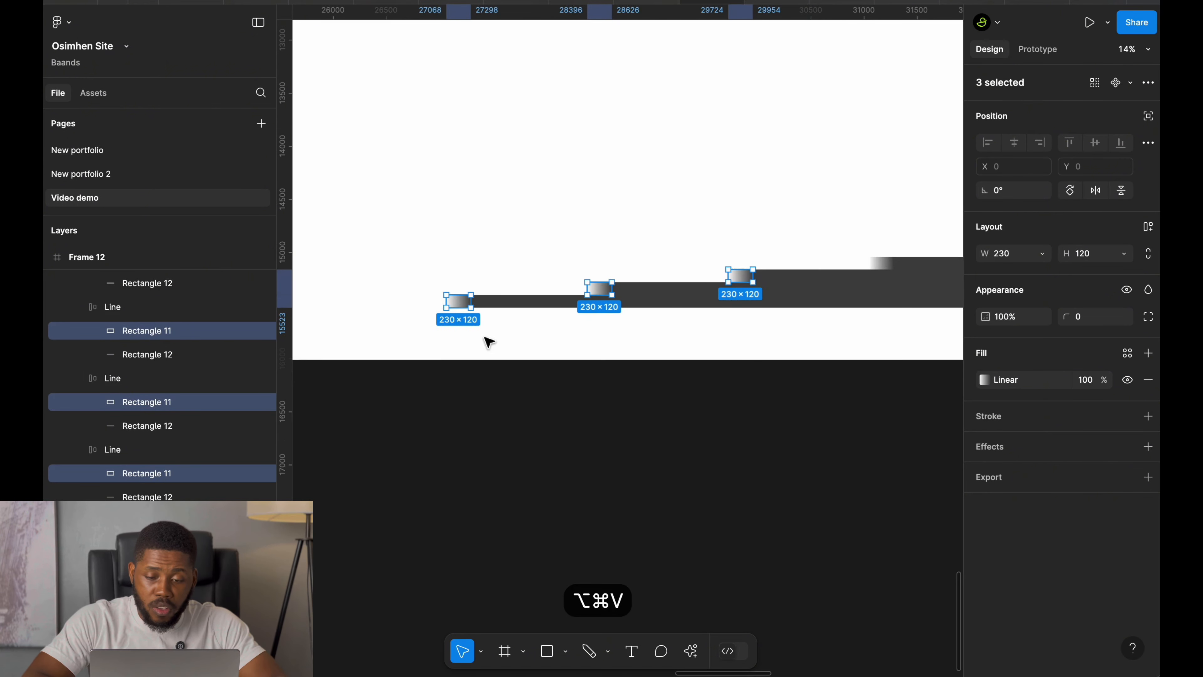
scroll(486, 341, right, 3)
scroll(487, 341, up, 1)
Cut the updated line-block frame out of Frame 12.
click(595, 358)
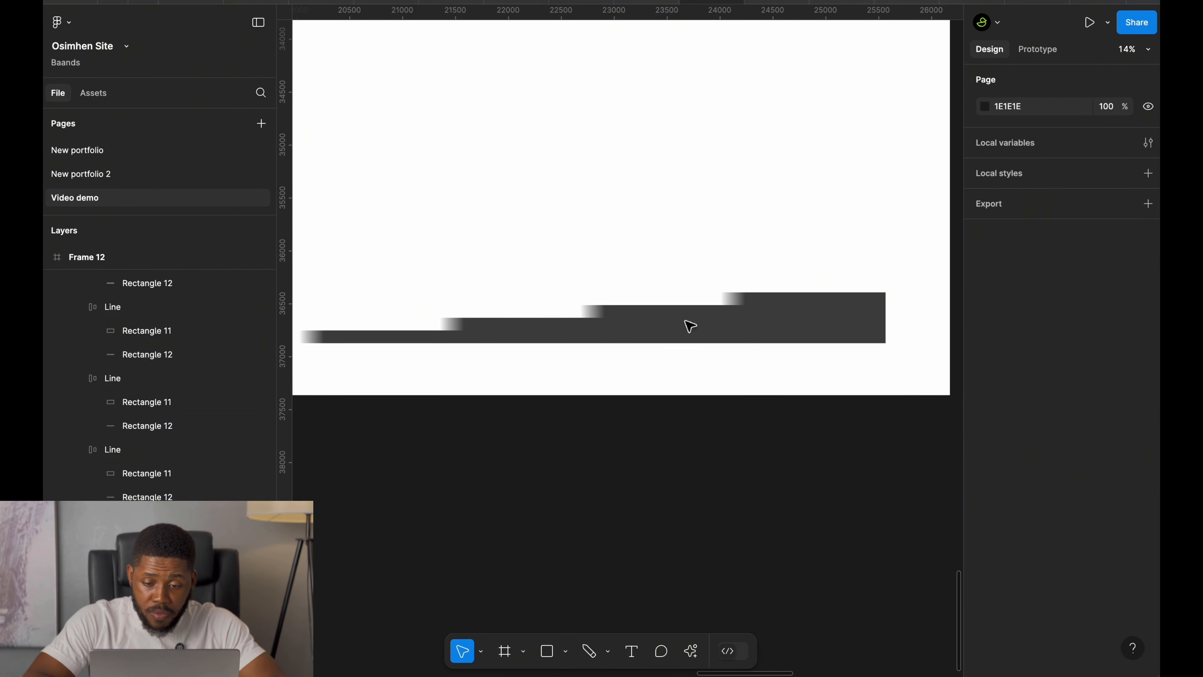
click(823, 308)
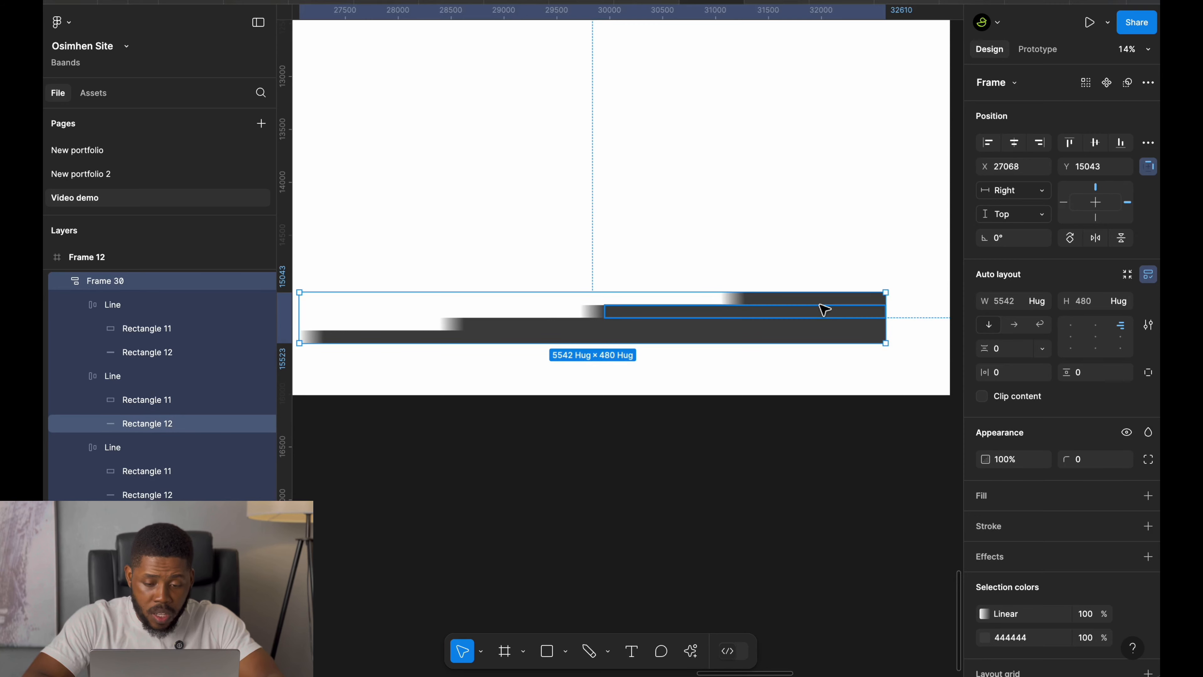
key(super+x)
Paste the line-block frame in place inside the Default variant of the Text block component.
scroll(825, 310, down, 5)
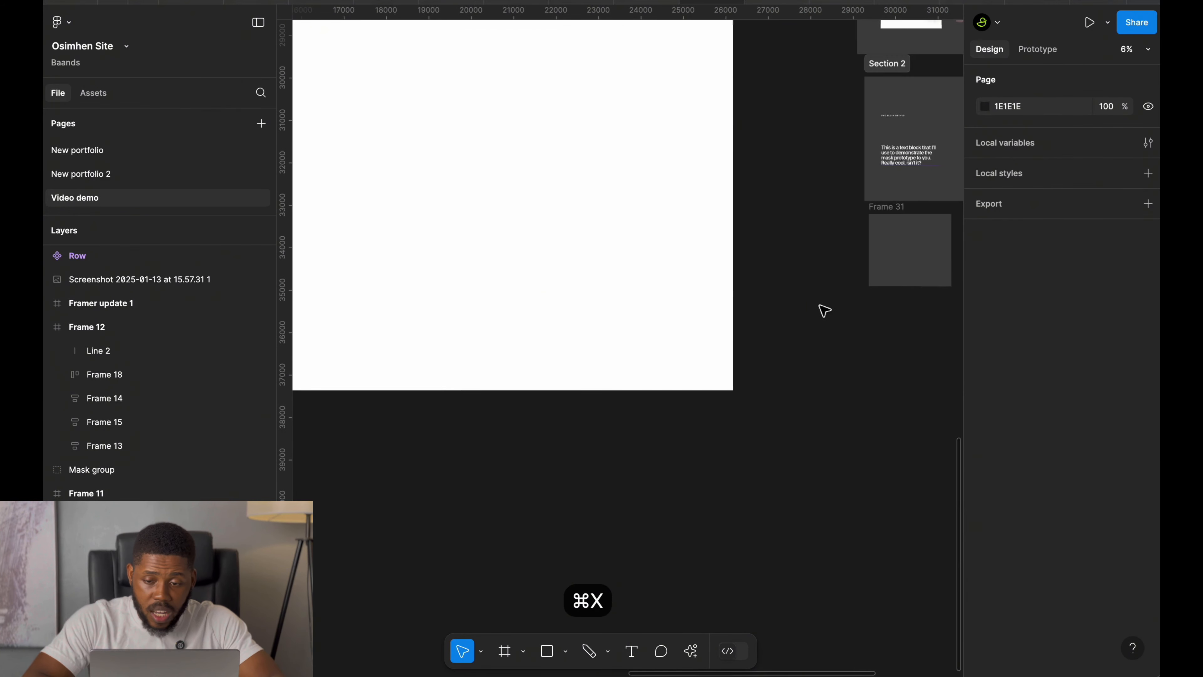
scroll(824, 310, up, 5)
scroll(617, 231, left, 2)
click(596, 219)
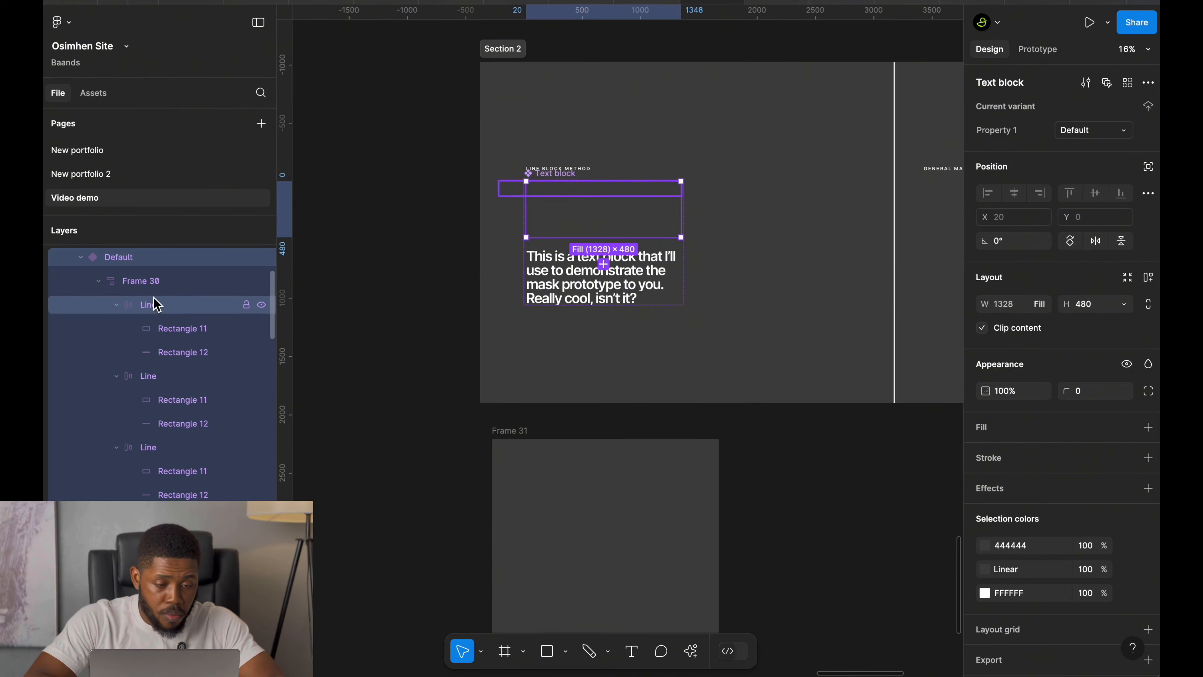
click(138, 281)
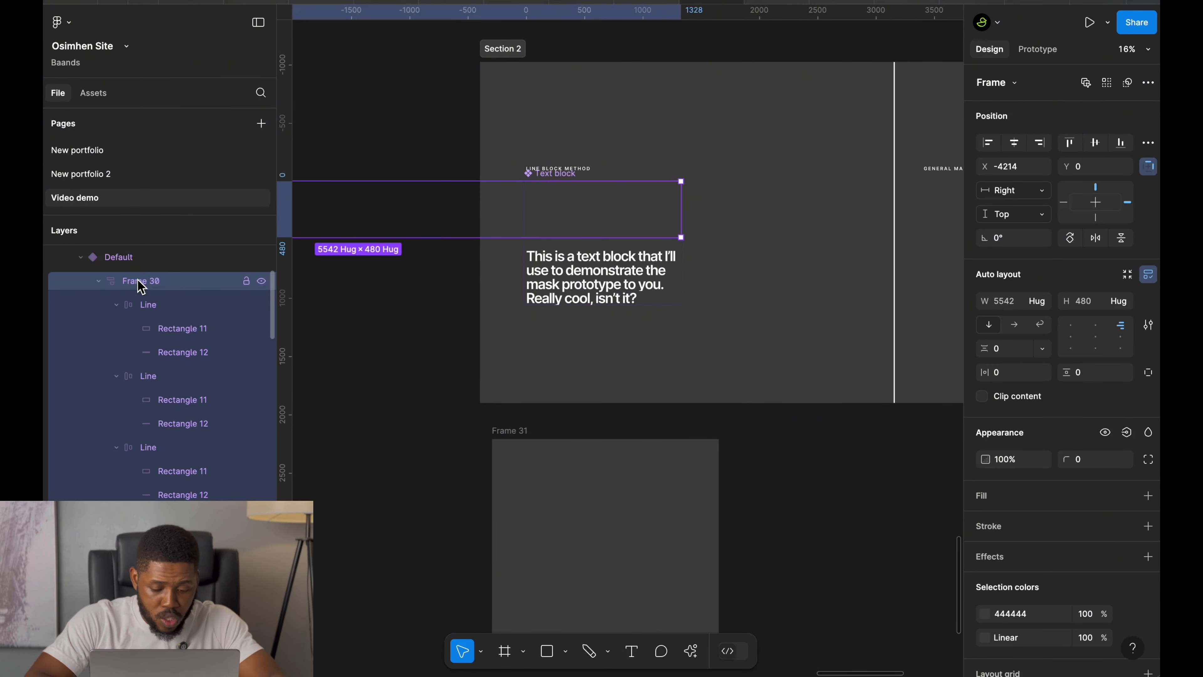
key(shift+super+v)
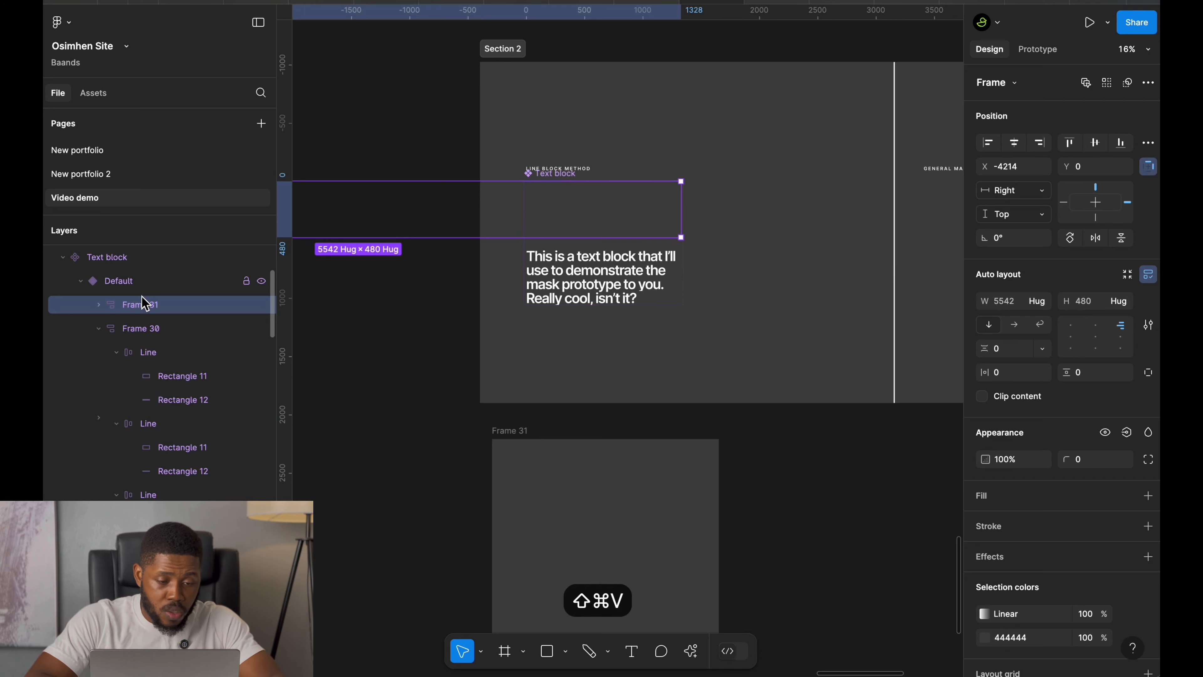
Delete the old Frame 30 line block from the Default variant.
click(145, 331)
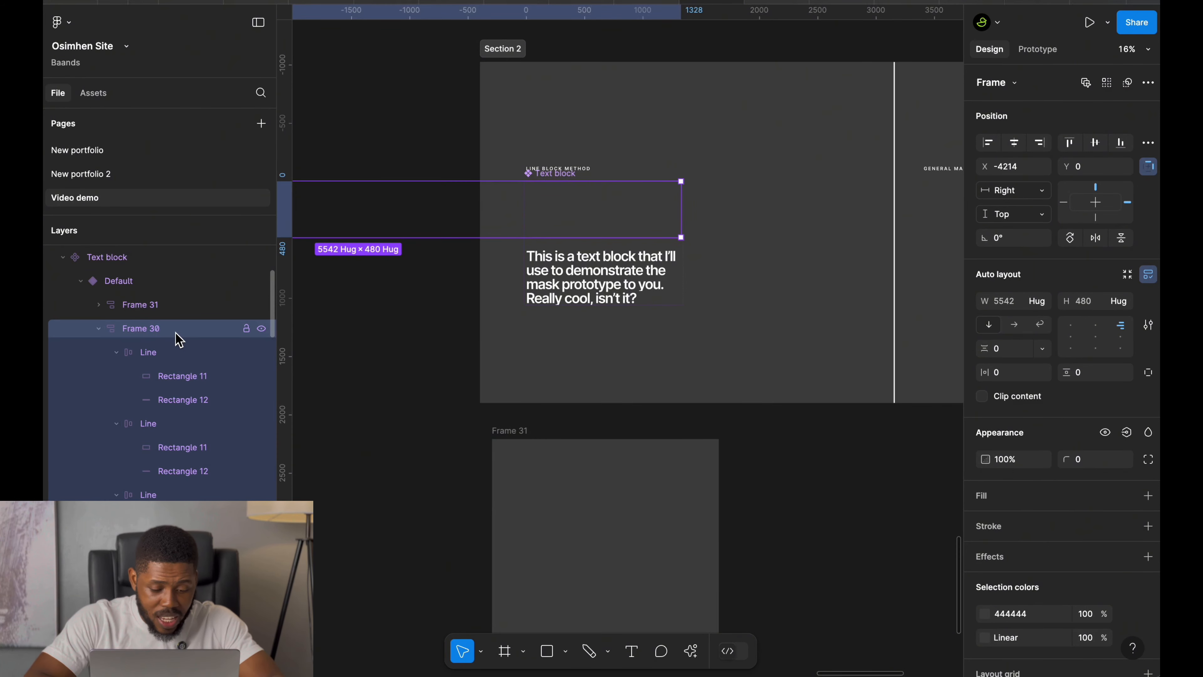
click(147, 307)
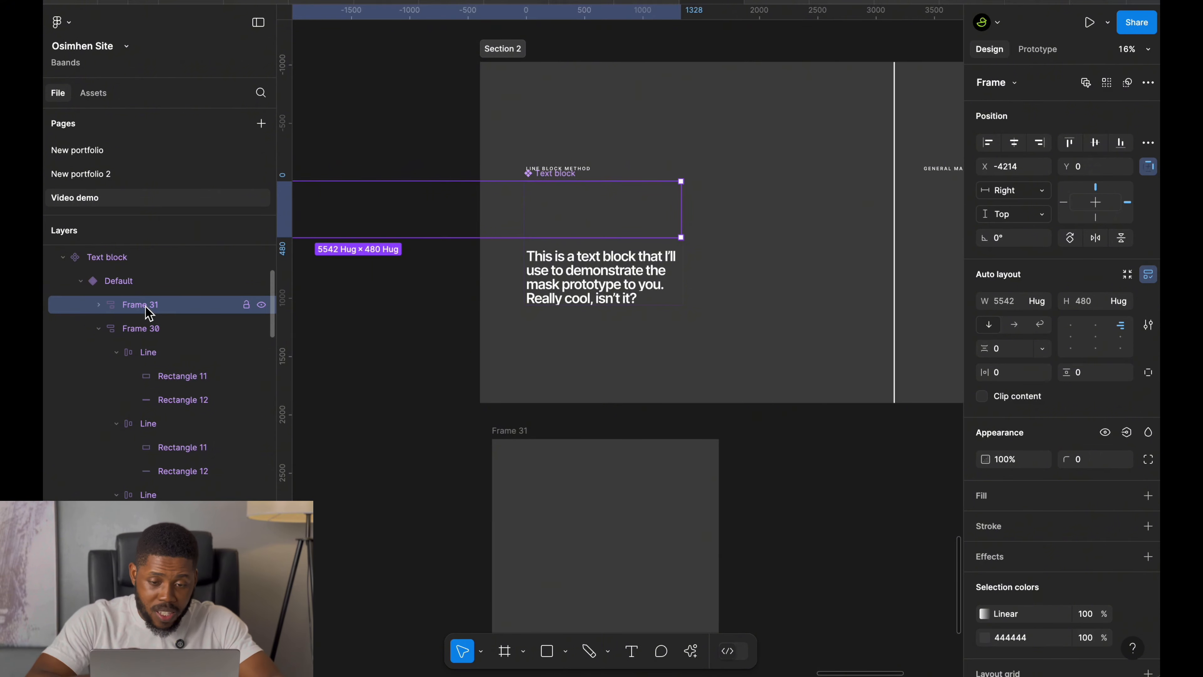
click(148, 331)
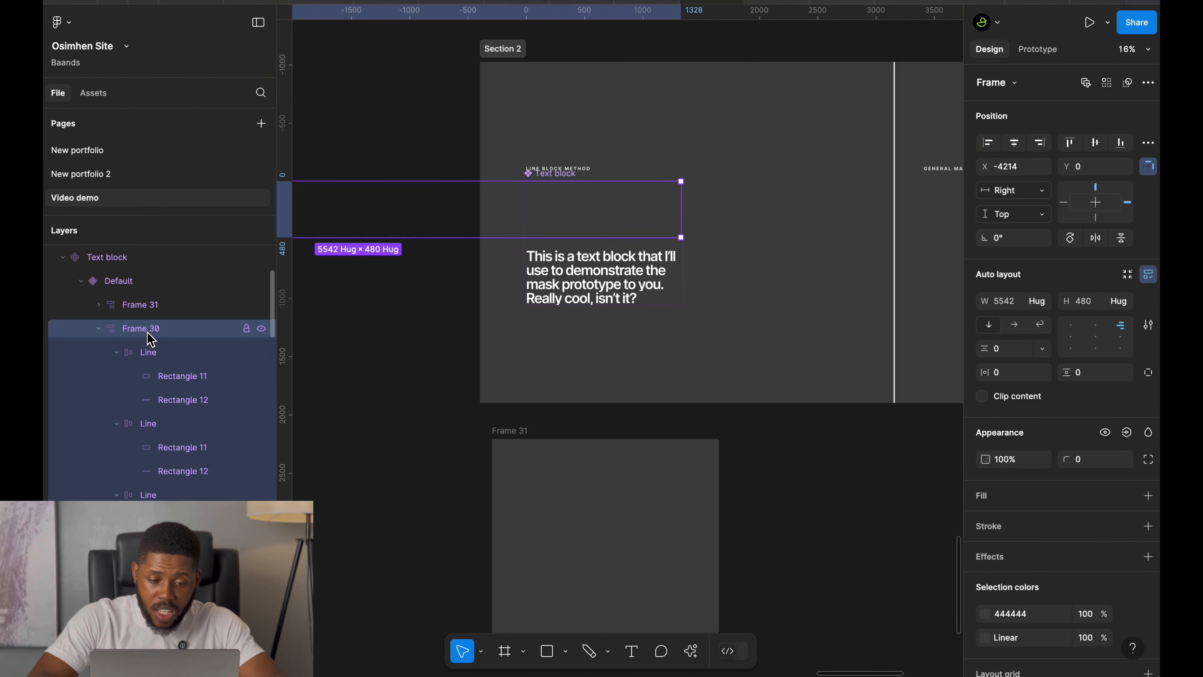
key(BackSpace)
Paste the updated line-block frame in place inside Variant2 and delete Variant2's old Frame 30 line block.
click(172, 354)
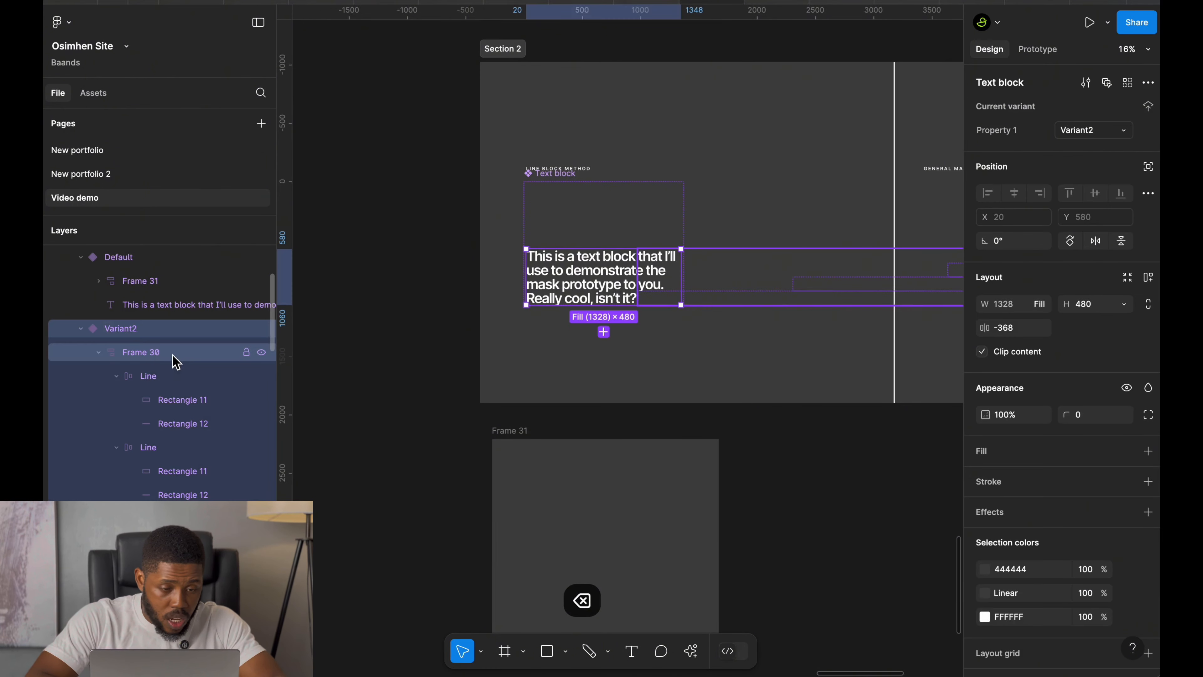
click(175, 360)
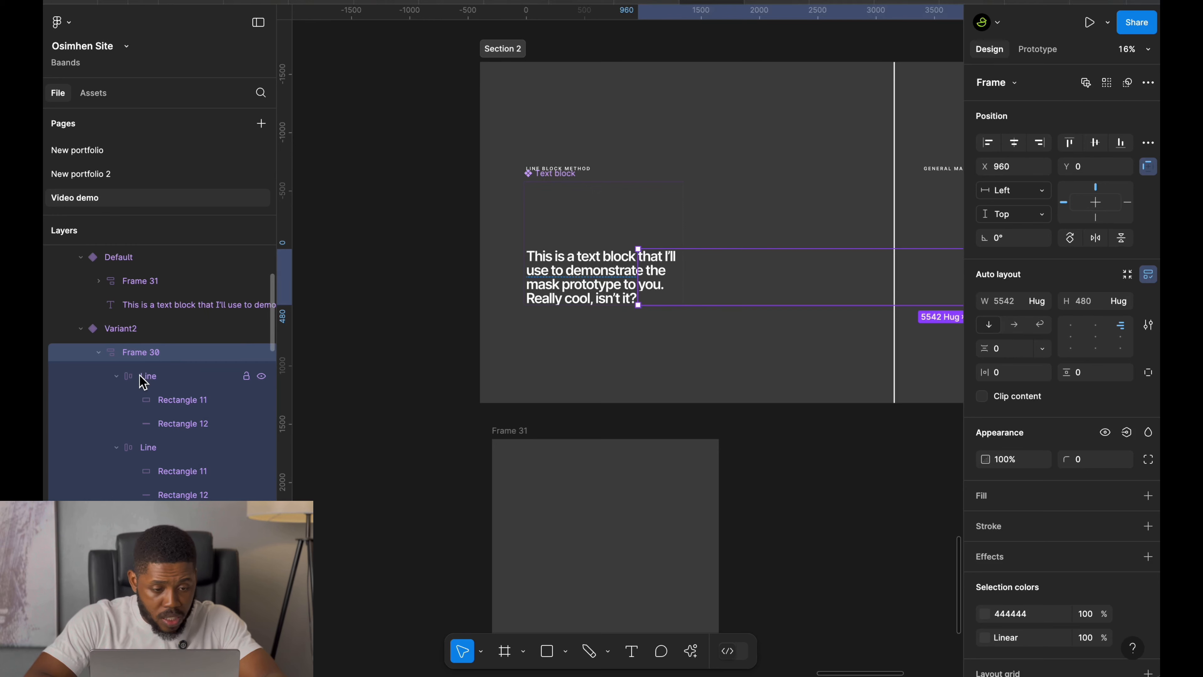
key(shift+super+v)
click(172, 378)
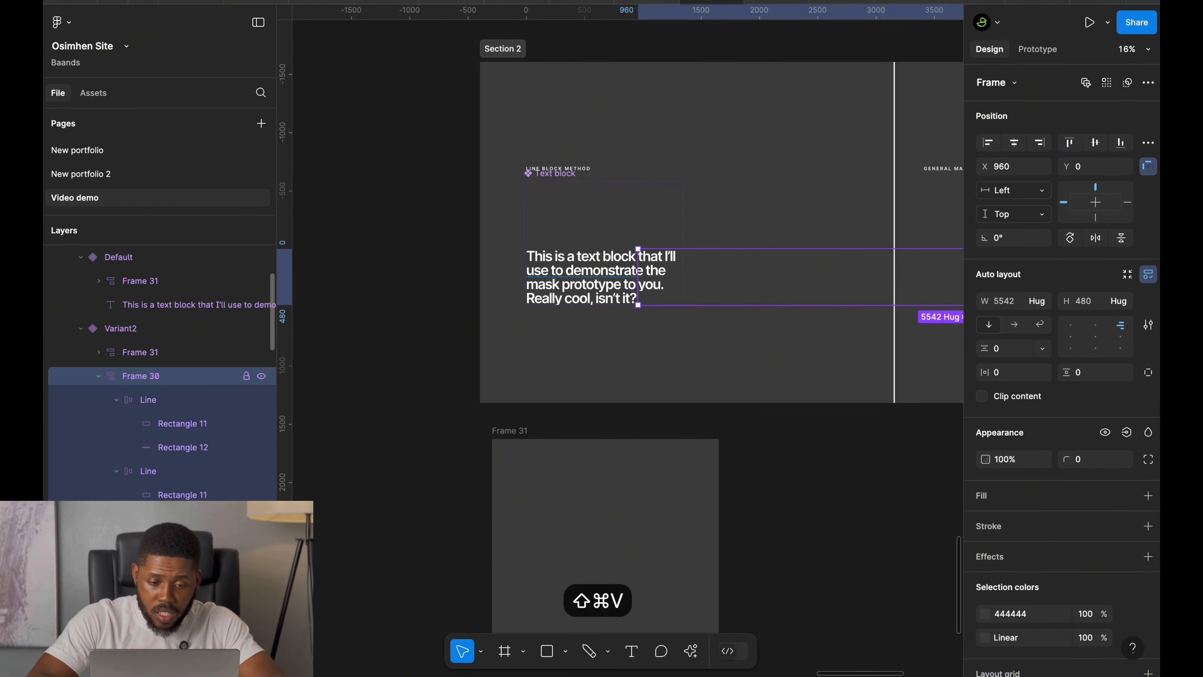
key(BackSpace)
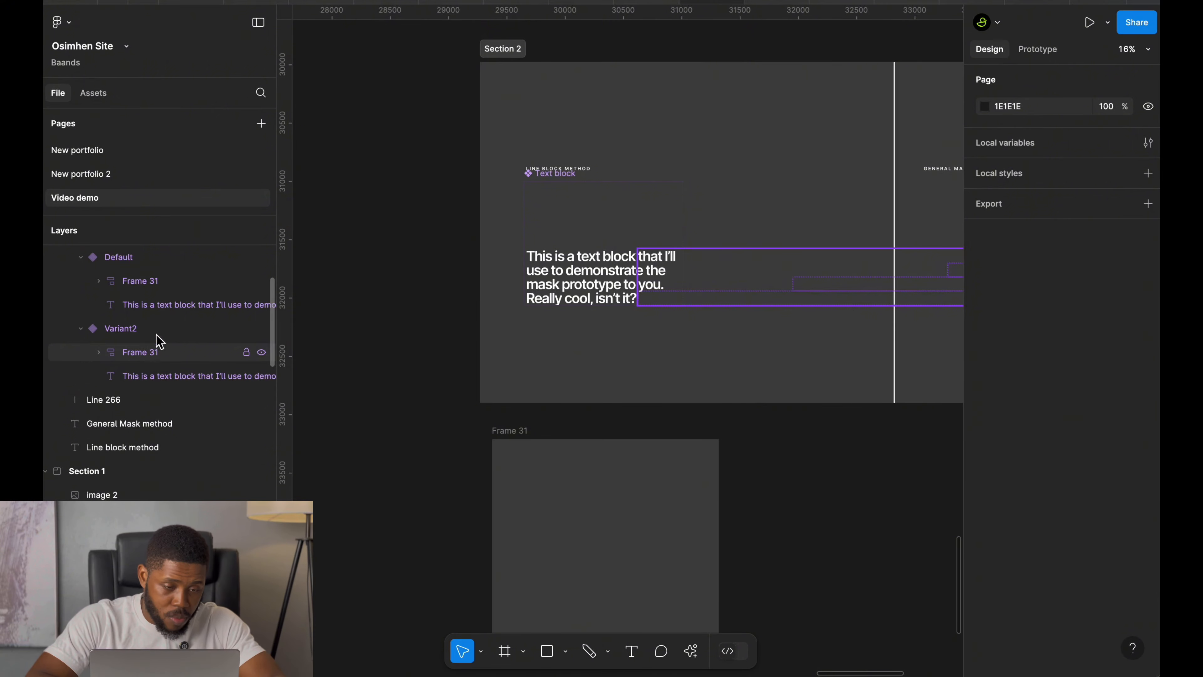
Inspect both variants' line blocks and preview the presentation frame's prototype to check the reveal.
click(154, 287)
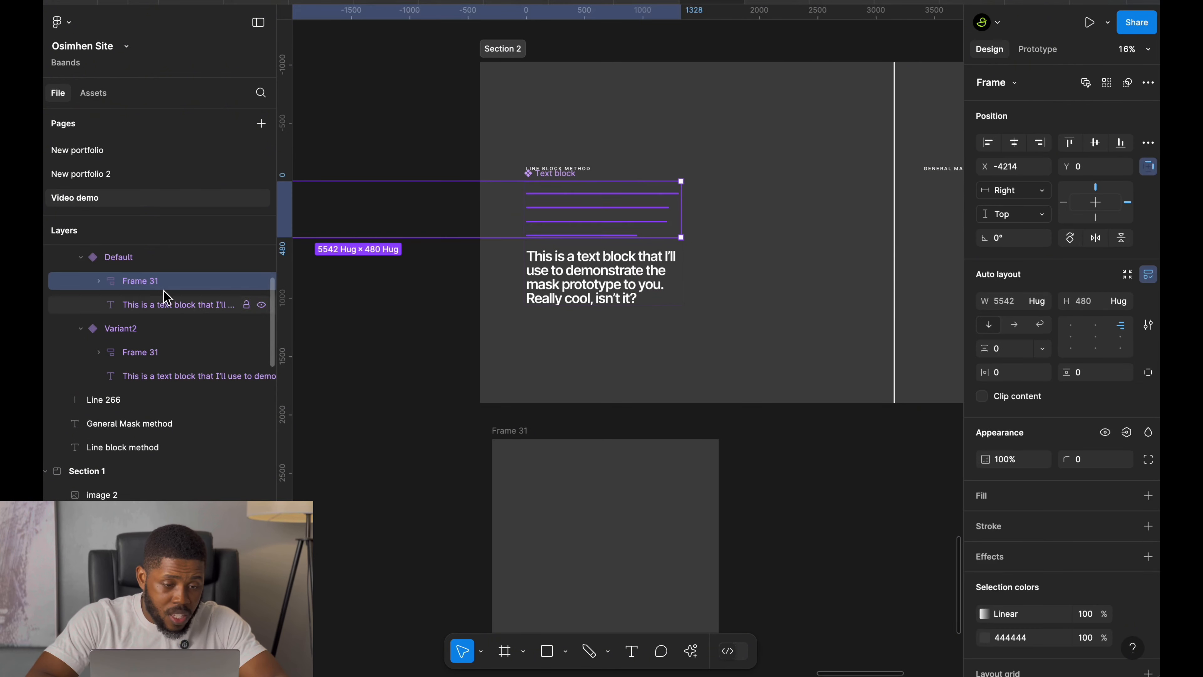
click(153, 353)
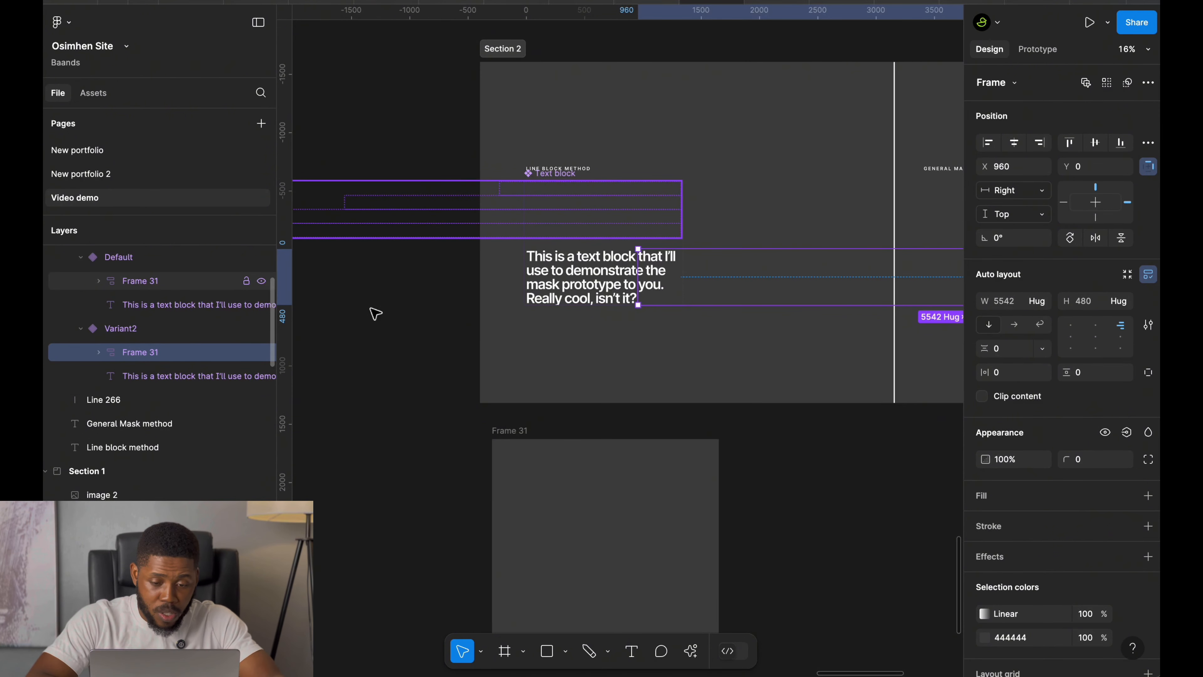
click(502, 438)
scroll(501, 438, down, 5)
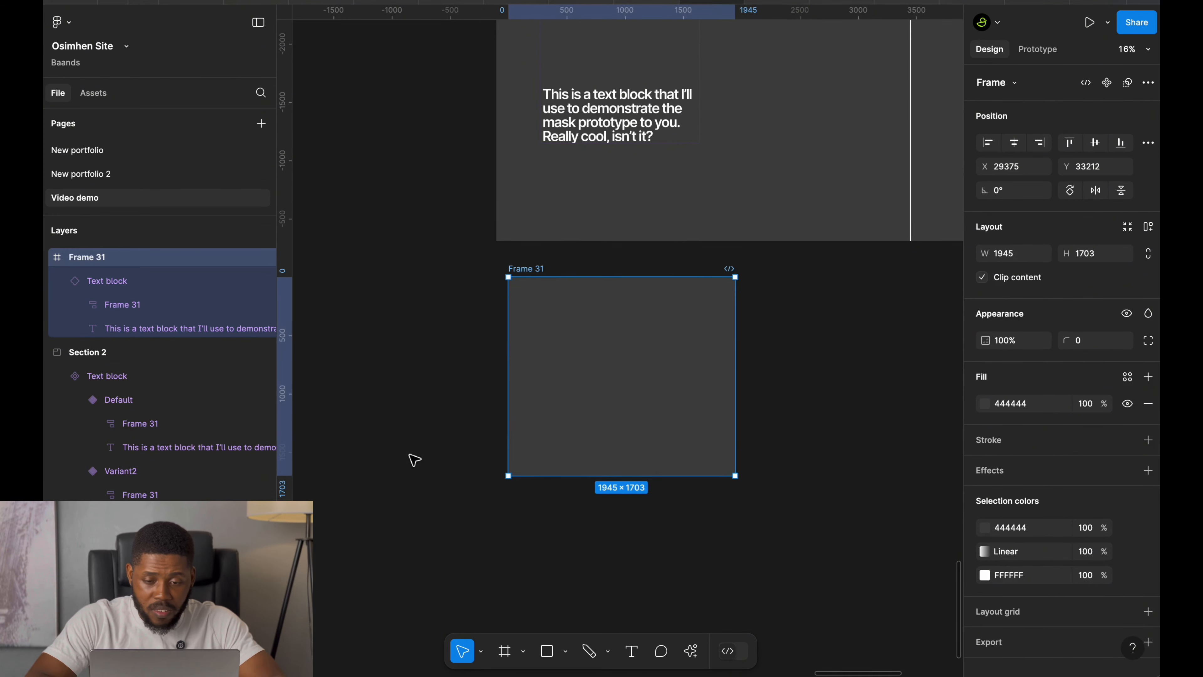
key(shift+space)
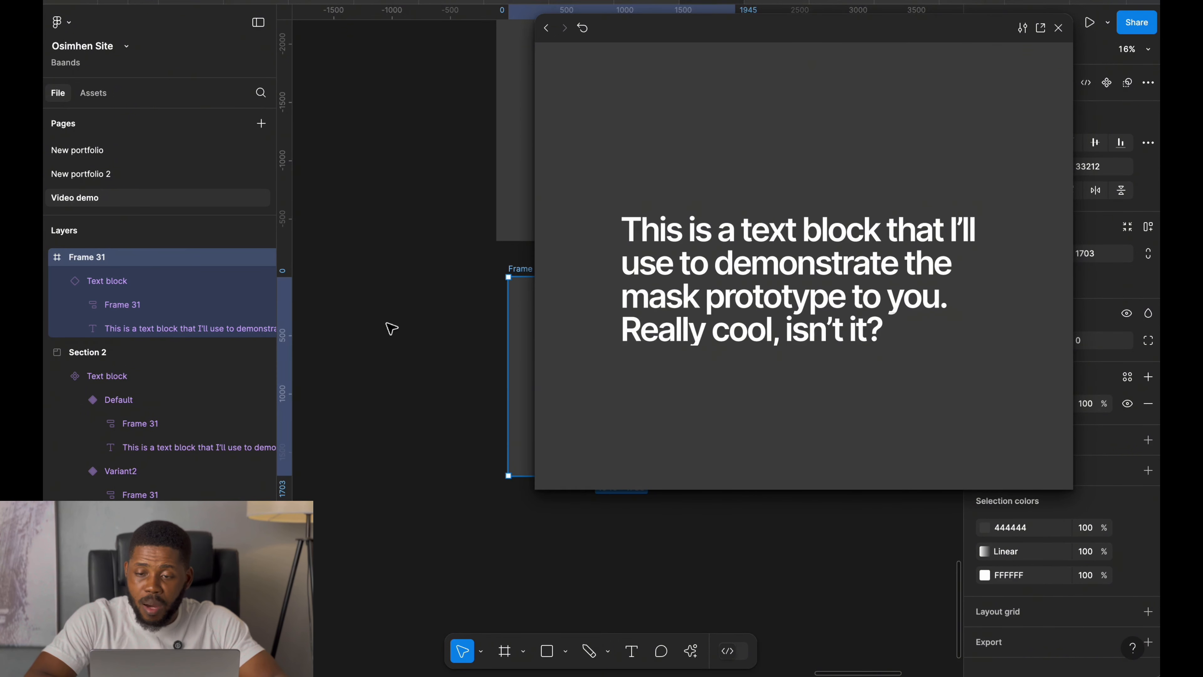
click(1058, 28)
scroll(630, 291, right, 5)
scroll(630, 292, up, 3)
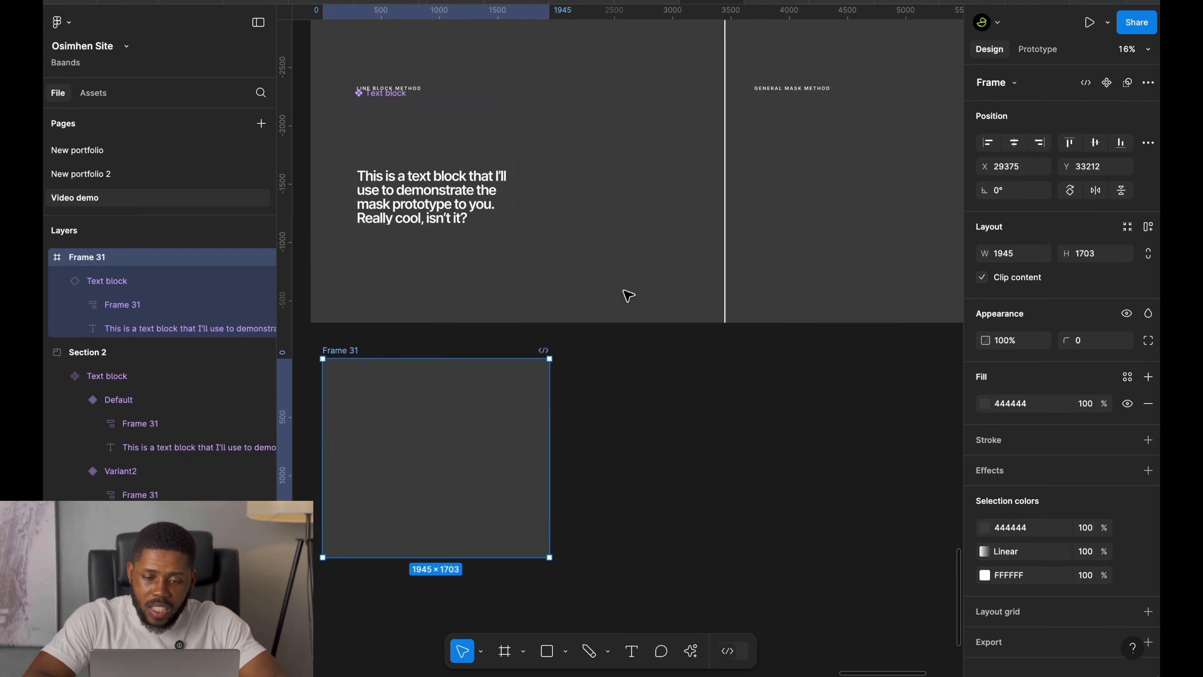
Copy the paragraph text out of the component and place it below the General Mask Method heading.
click(374, 244)
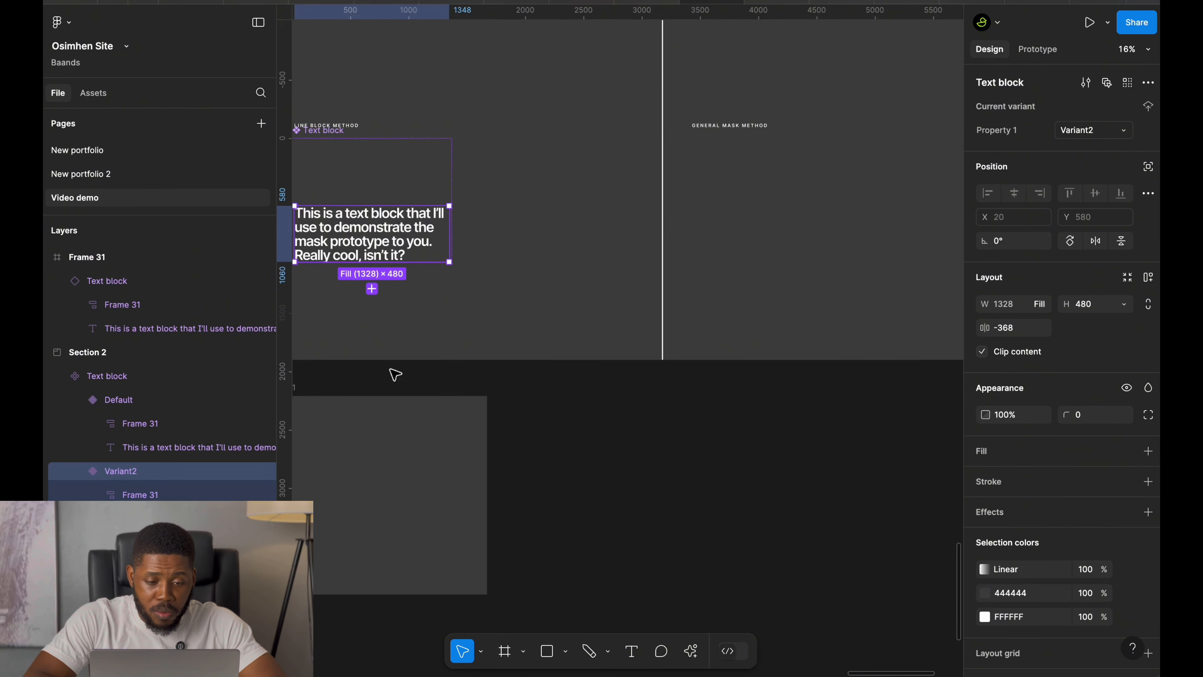
double_click(346, 244)
drag(416, 225, 737, 215)
scroll(736, 214, up, 4)
scroll(735, 215, right, 1)
scroll(735, 216, up, 1)
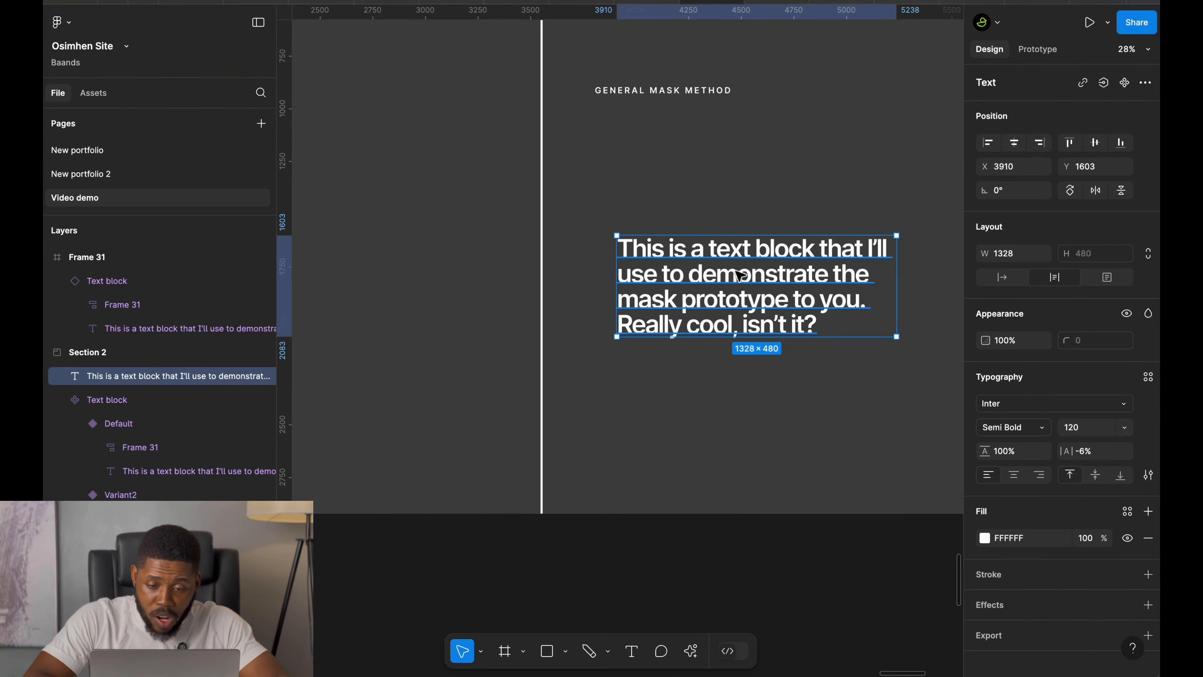
drag(738, 275, 706, 195)
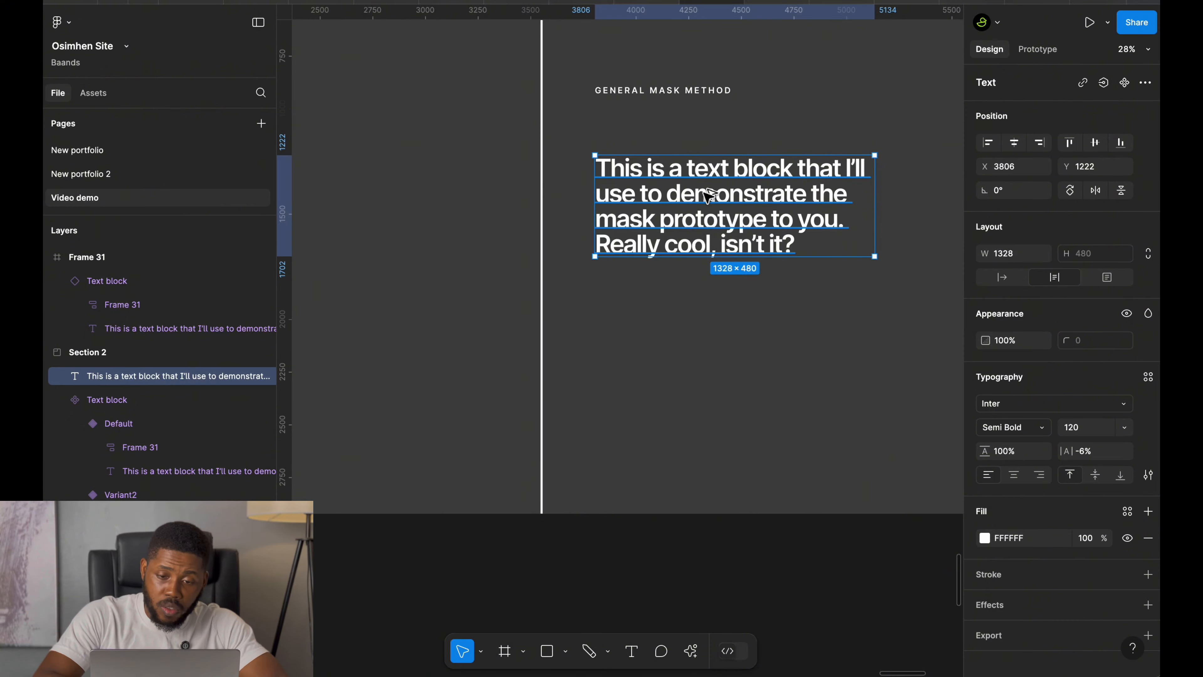
Wrap the copied paragraph in a frame and draw a rectangle about 1358 × 660 beneath it.
key(super+alt+g)
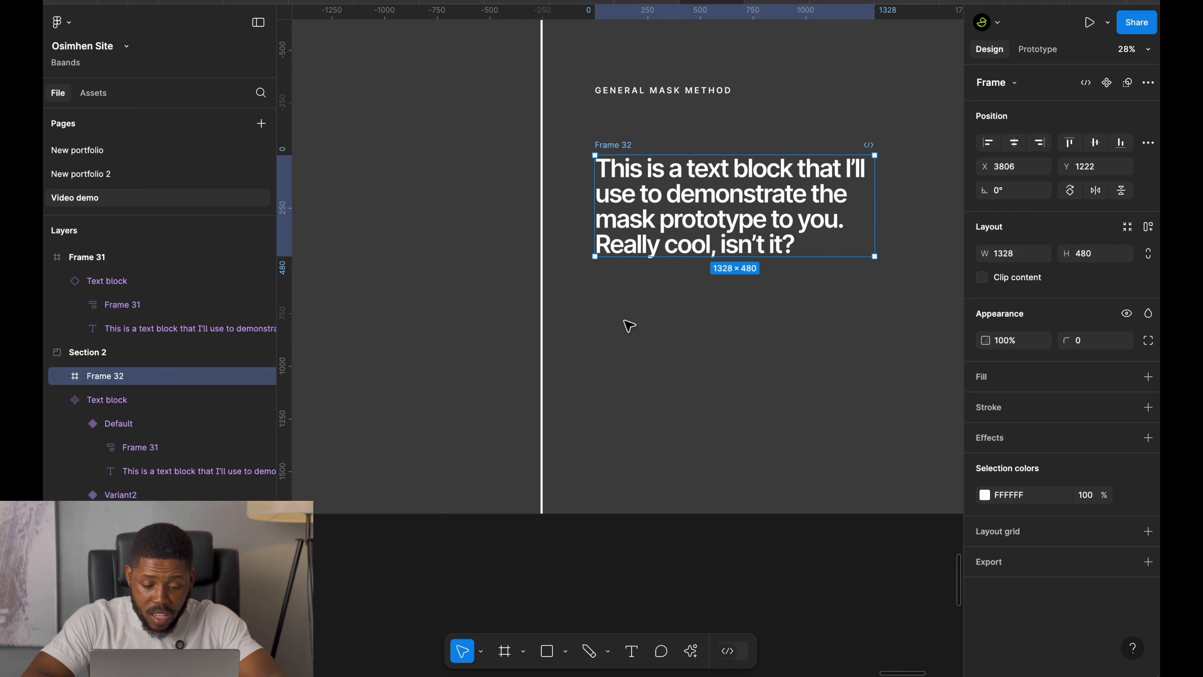
key(r)
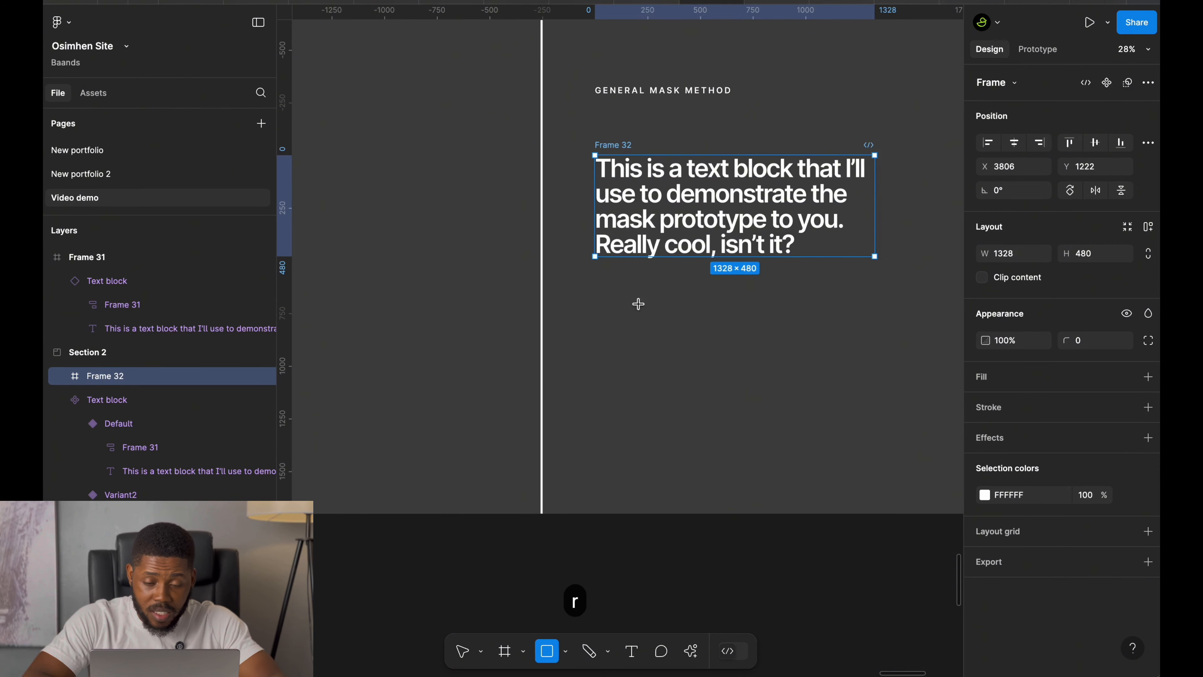
drag(600, 310, 880, 446)
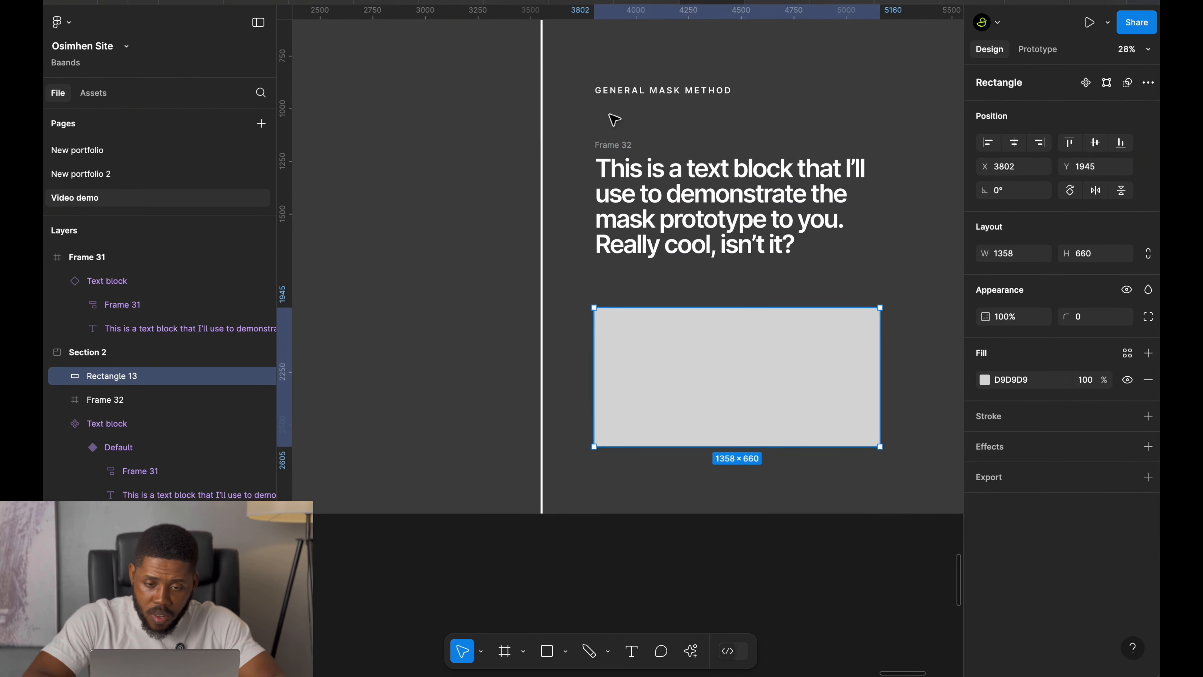
Resize the rectangle to 1328 × 480.
click(616, 160)
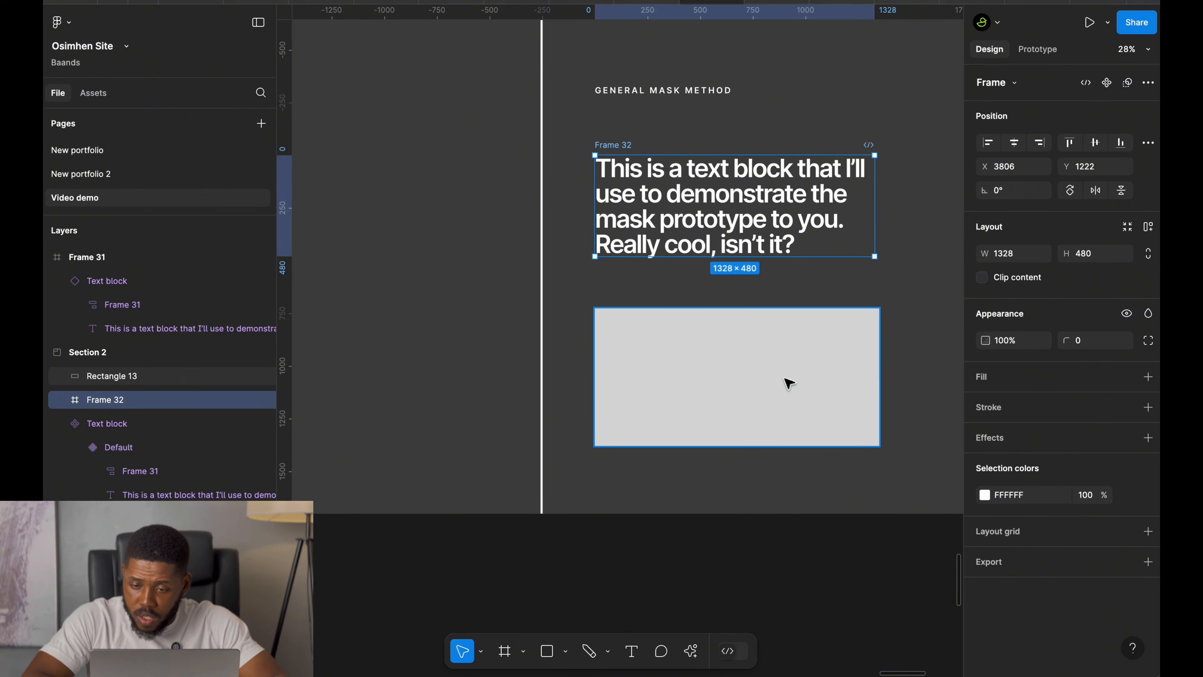
click(771, 392)
click(1029, 259)
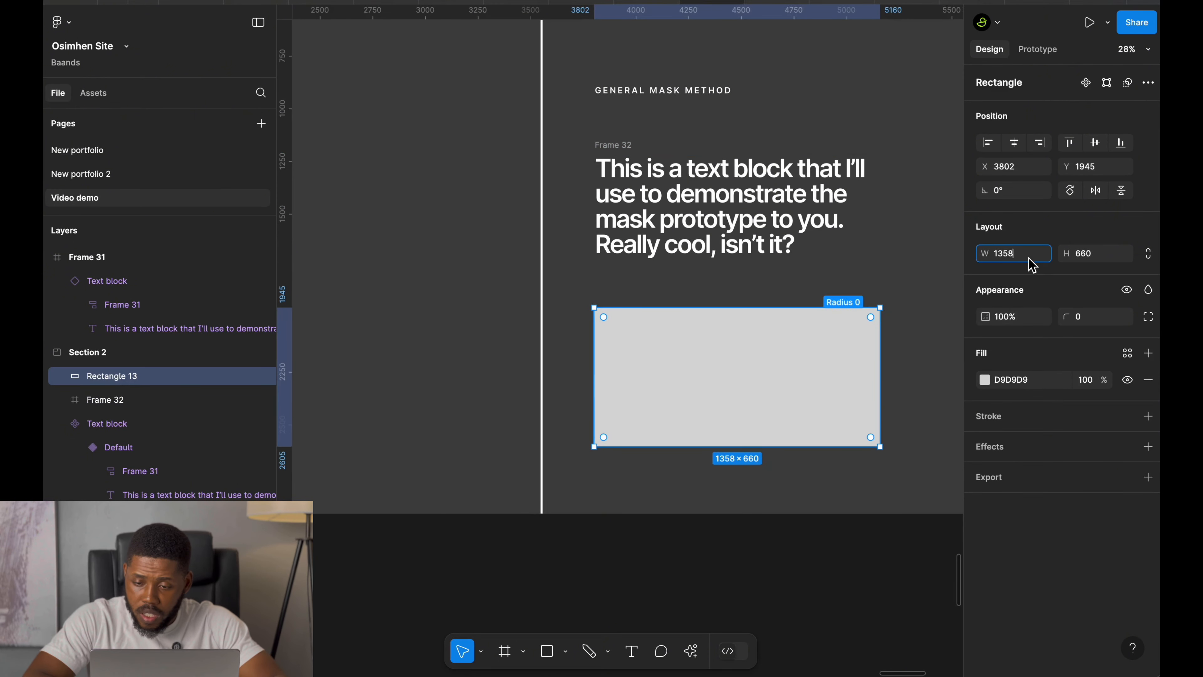
text(1328)
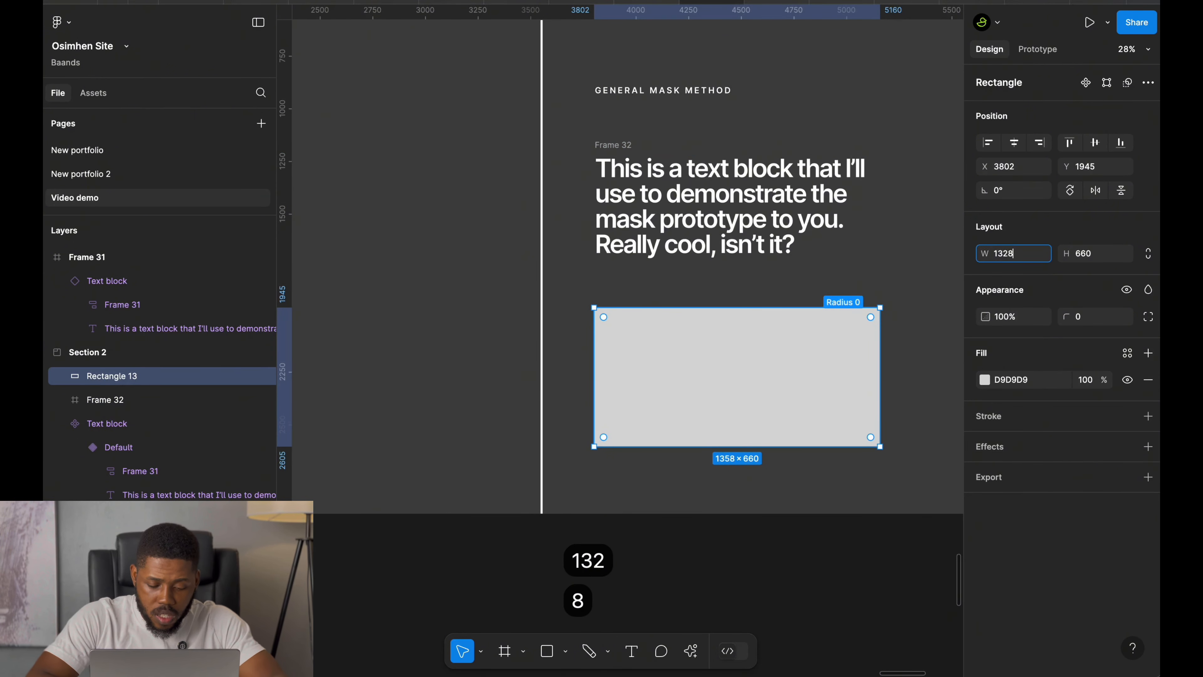
key(Tab)
text(480)
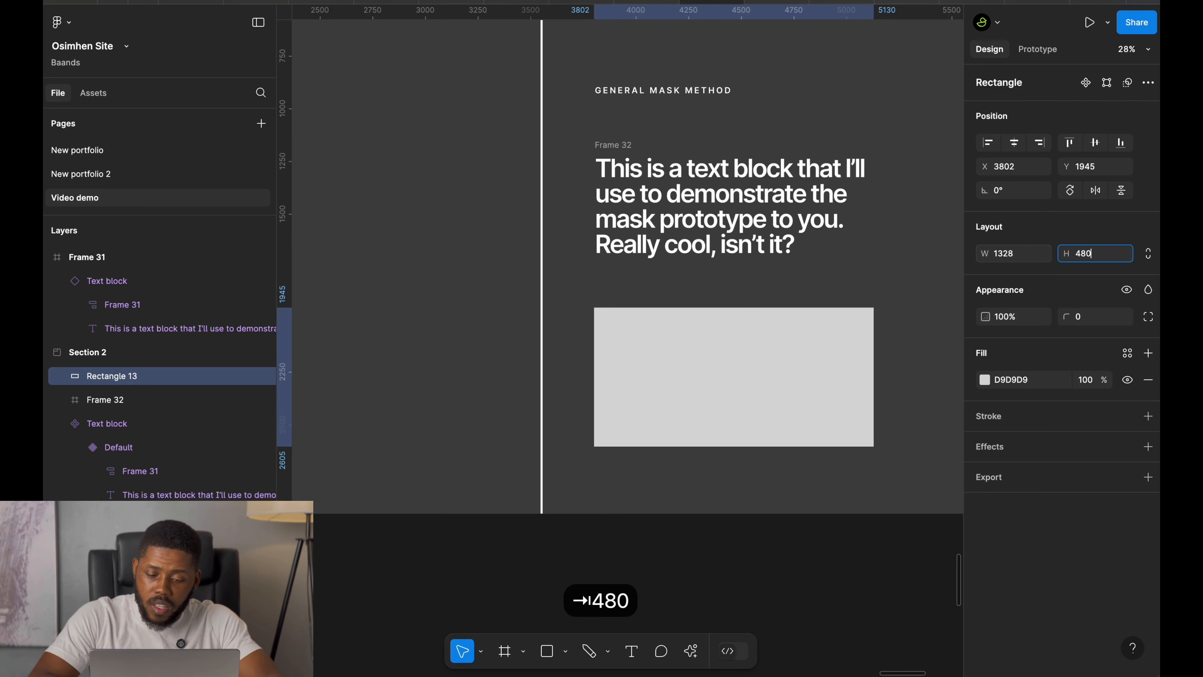
key(Return)
Rename the rectangle to Mask.
key(super+r)
text(Mask)
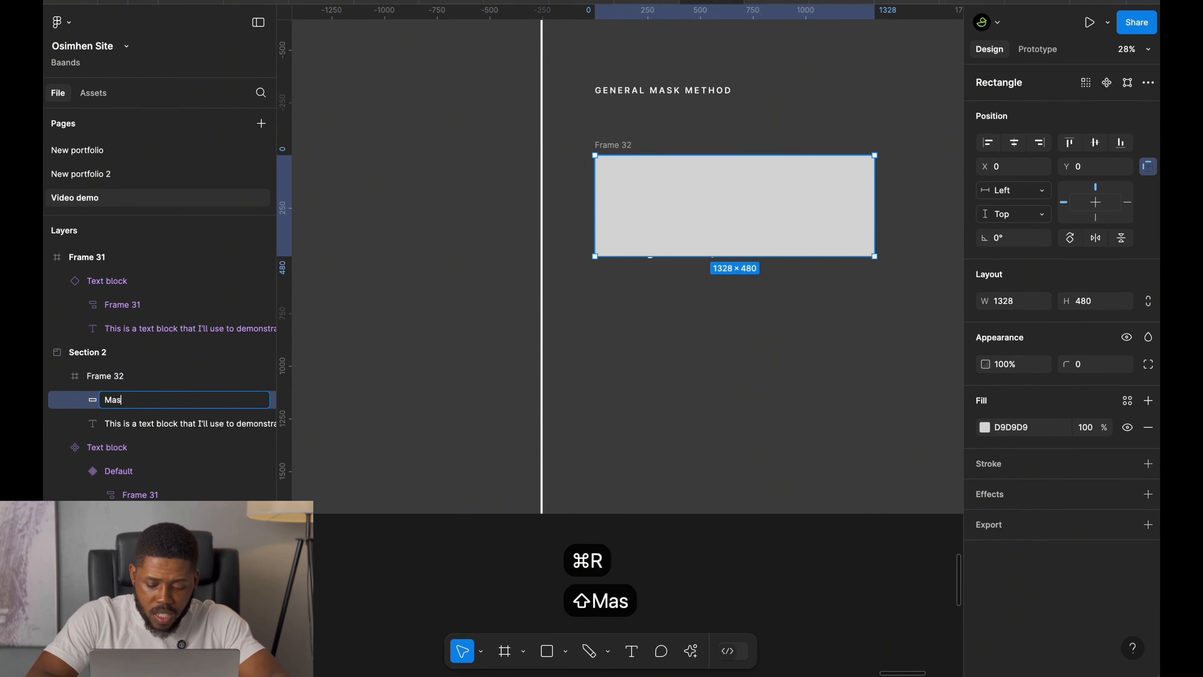
key(Return)
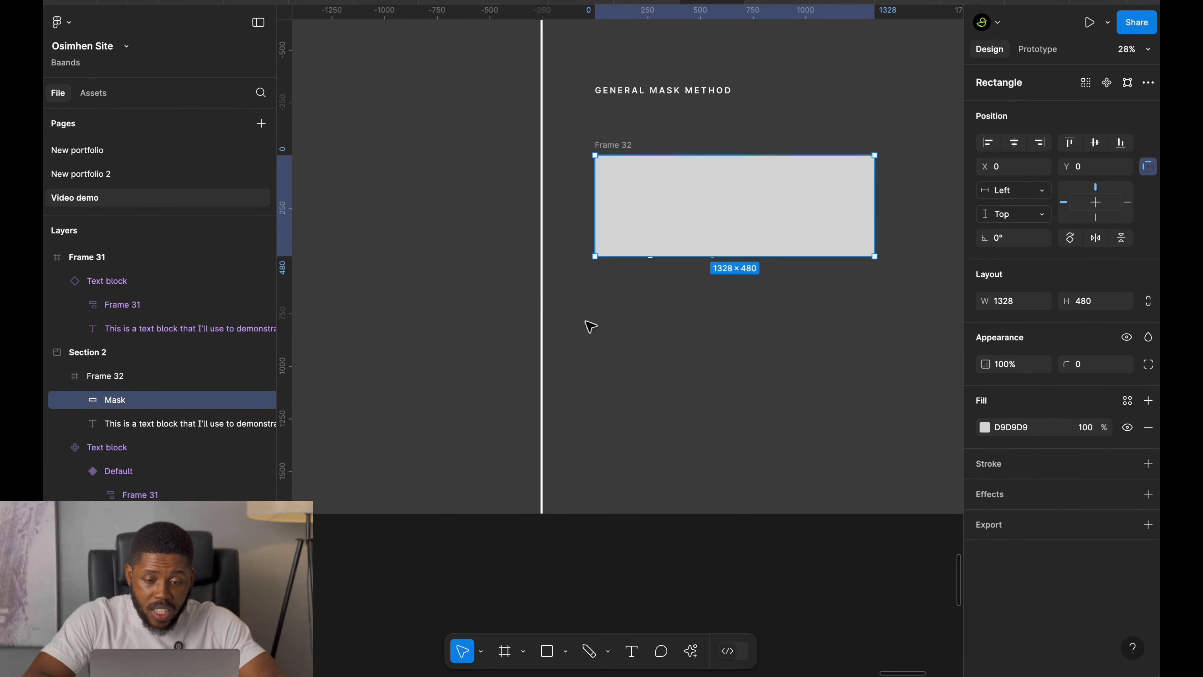
Send Mask behind the paragraph text and use it as a mask for the text.
key(super+bracketleft)
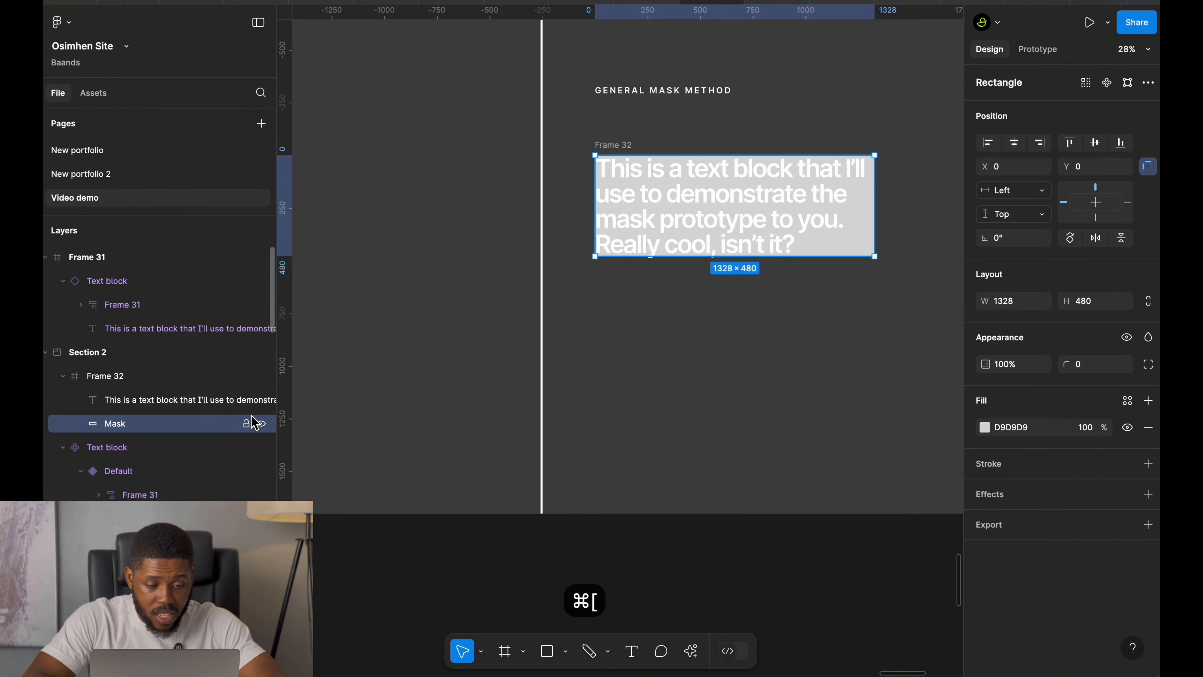
shift+click(173, 405)
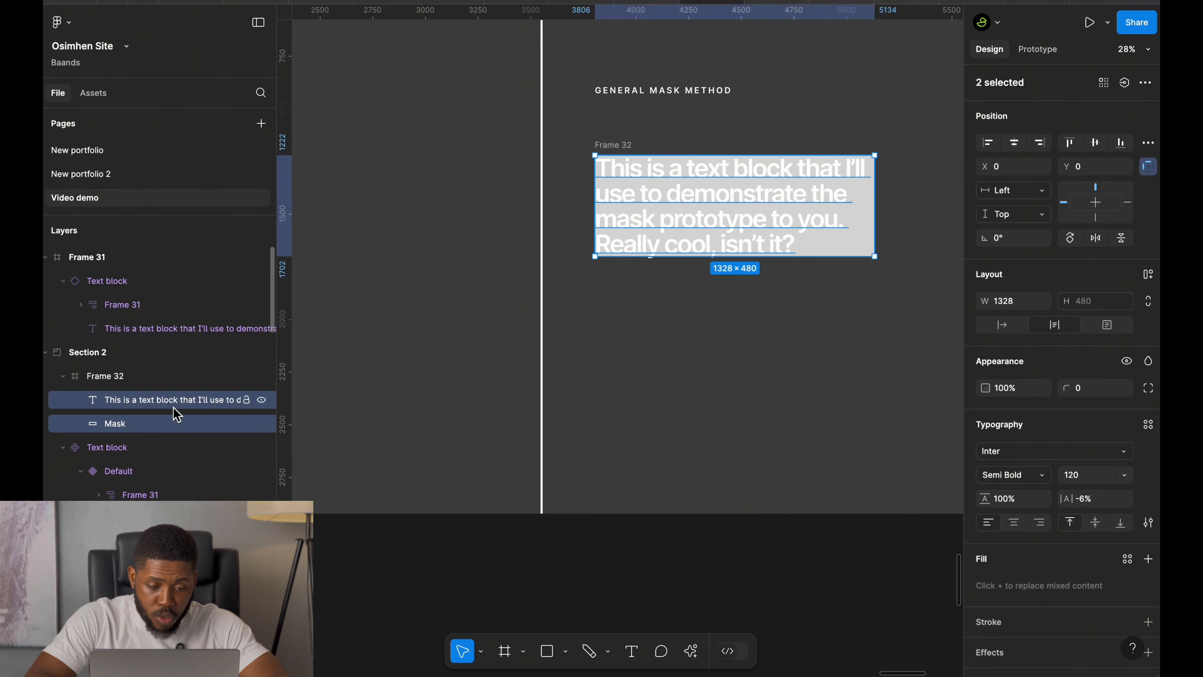
key(ctrl+super+m)
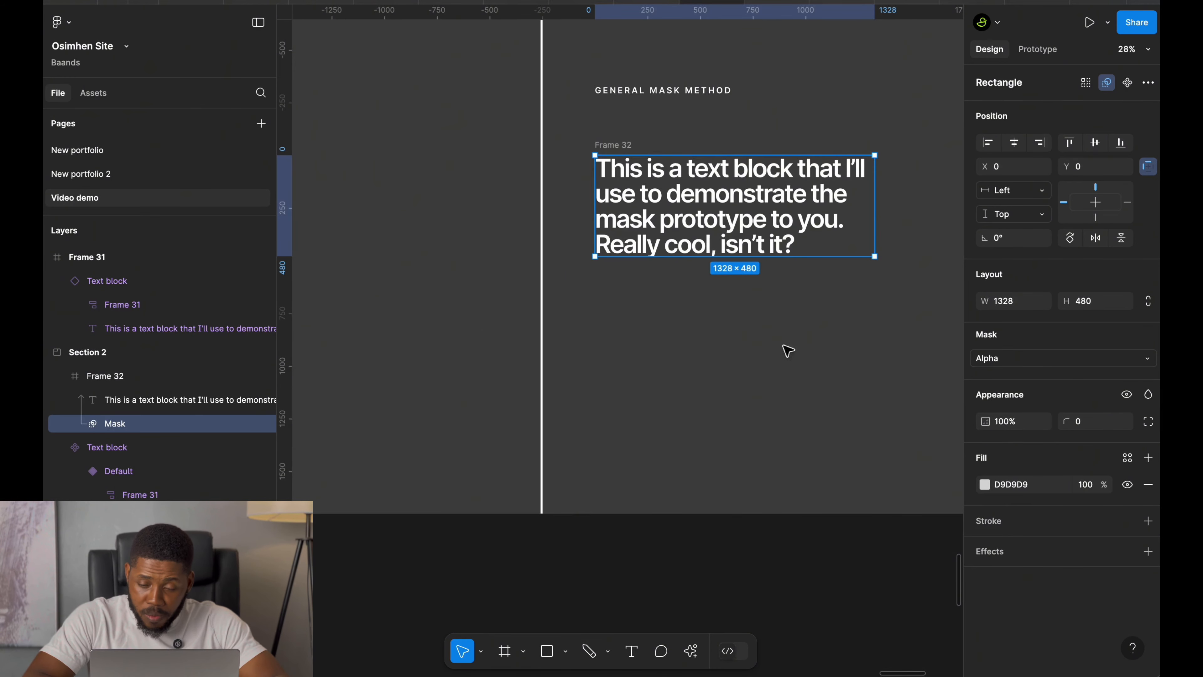
Change the Mask rectangle's fill to a linear gradient.
click(984, 484)
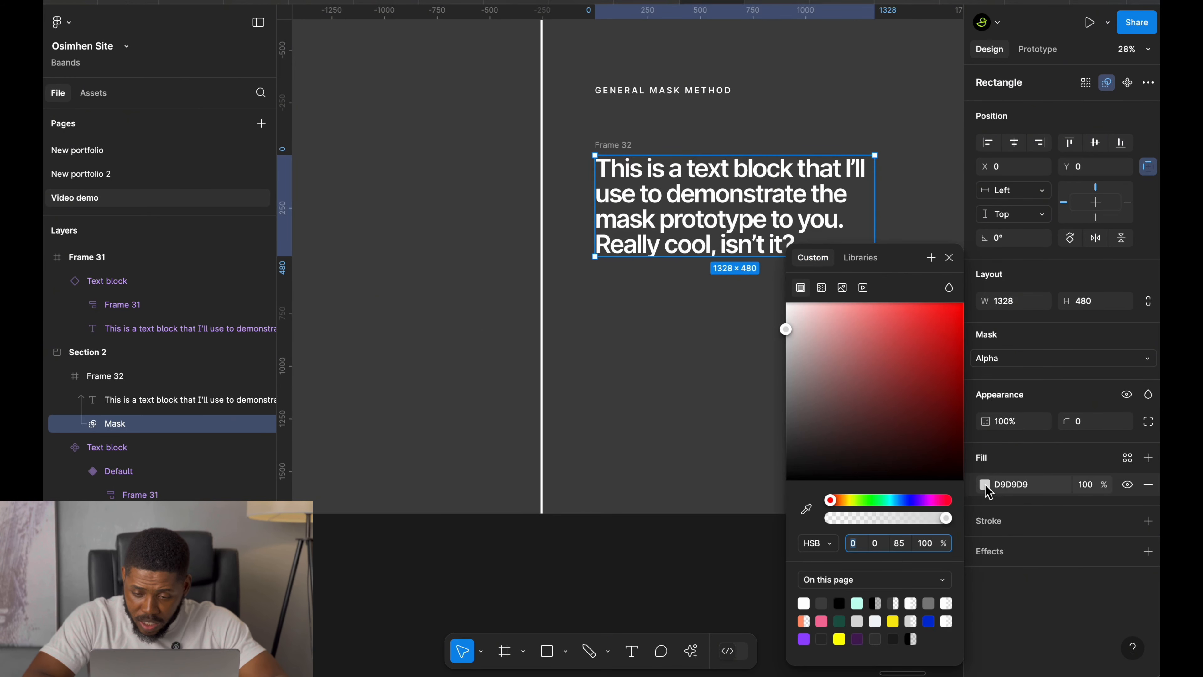
click(821, 287)
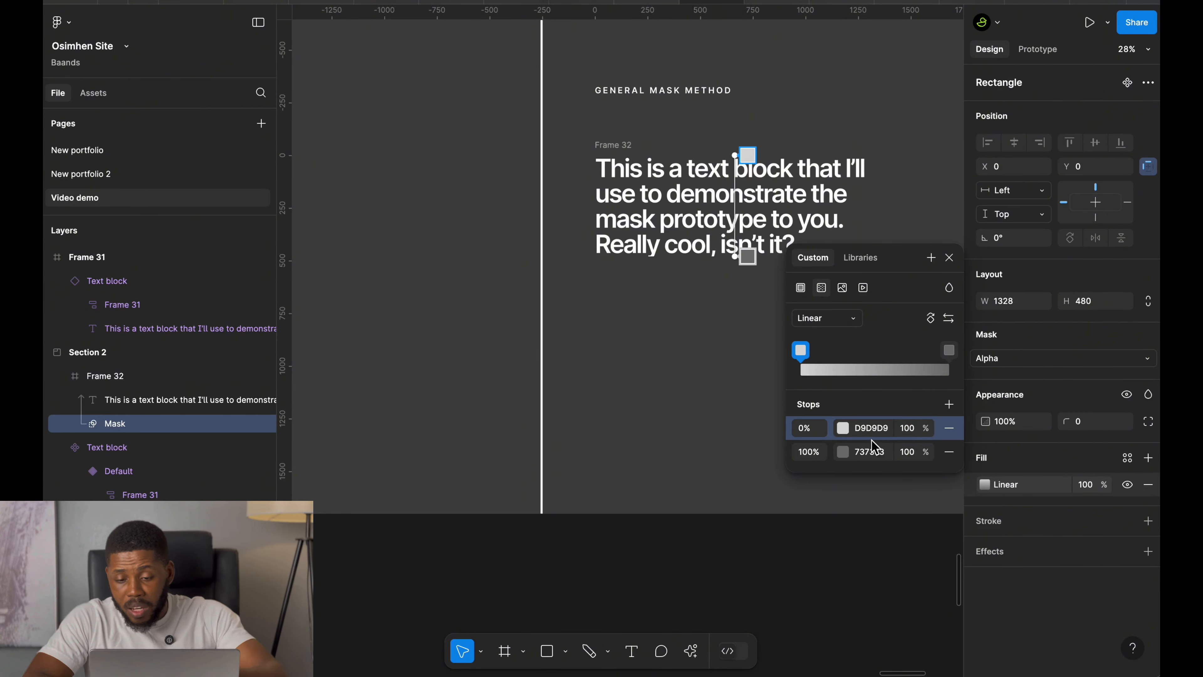
click(907, 432)
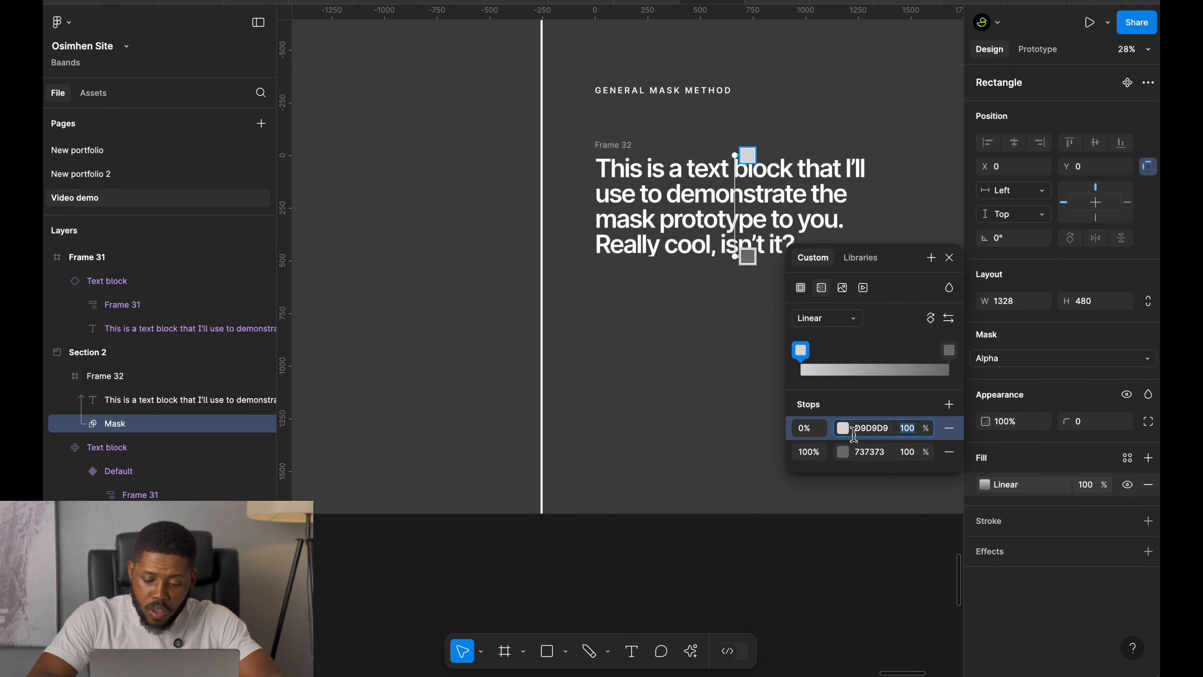
text(0)
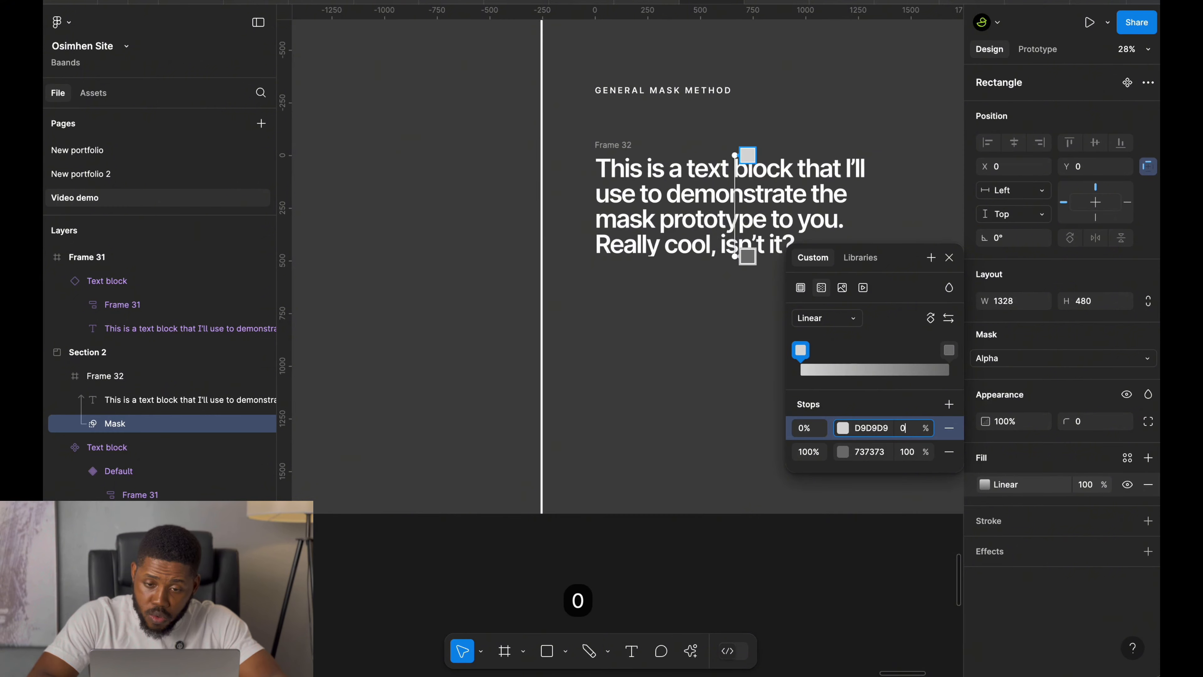
key(Return)
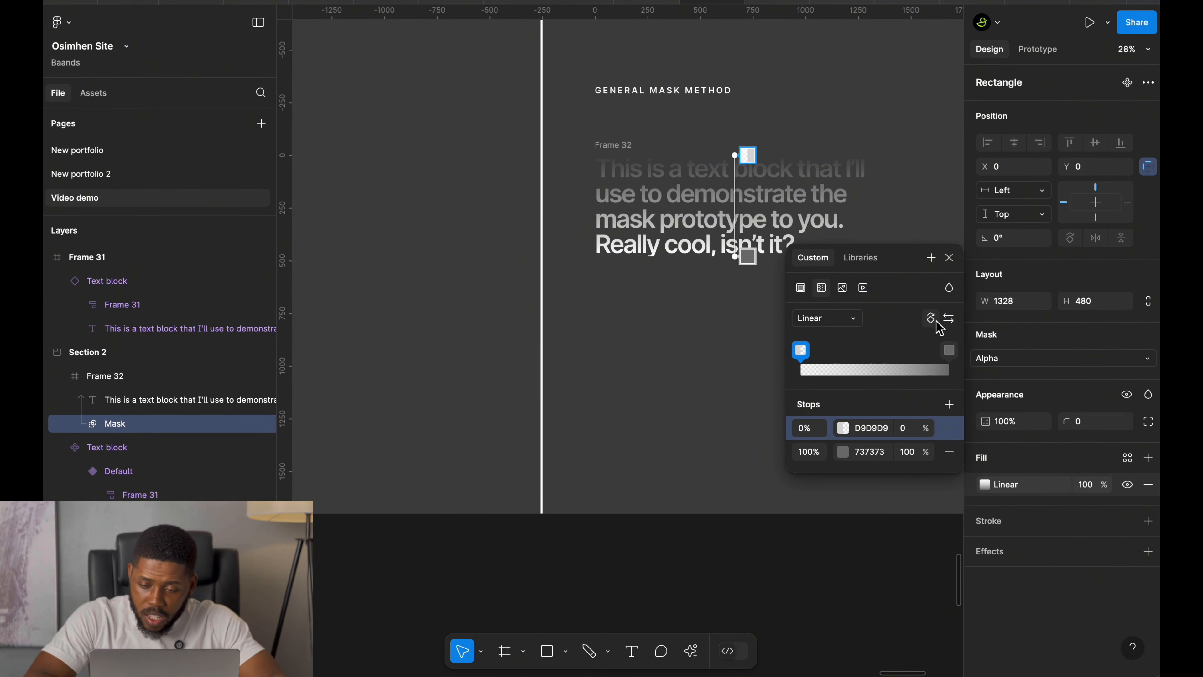
key(super+z)
Set the gradient's 100% stop opacity to 0% and move the gradient handles above the text to fade it out.
click(914, 452)
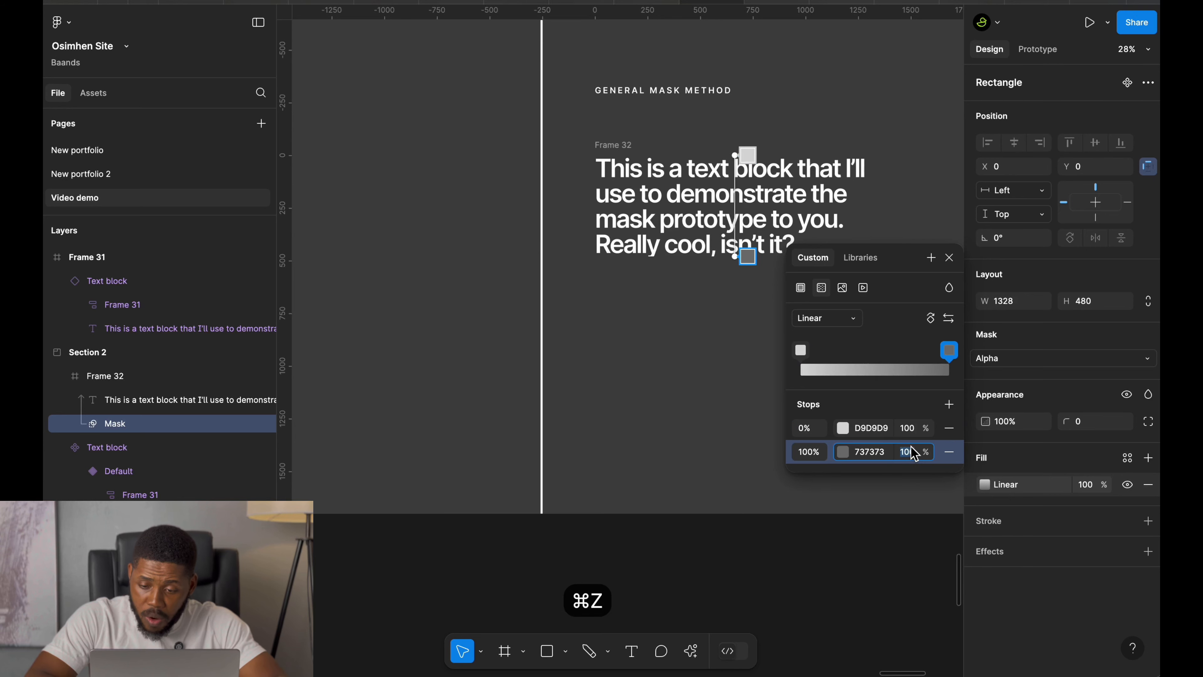
text(0)
key(Return)
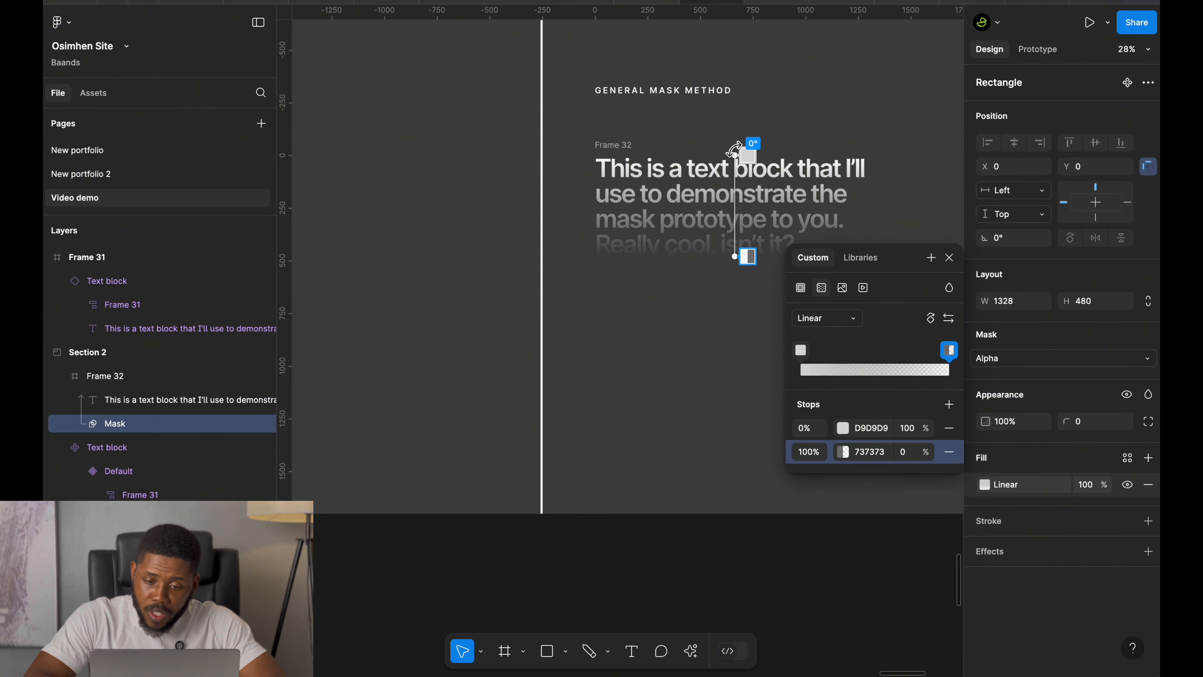
drag(735, 153, 735, 147)
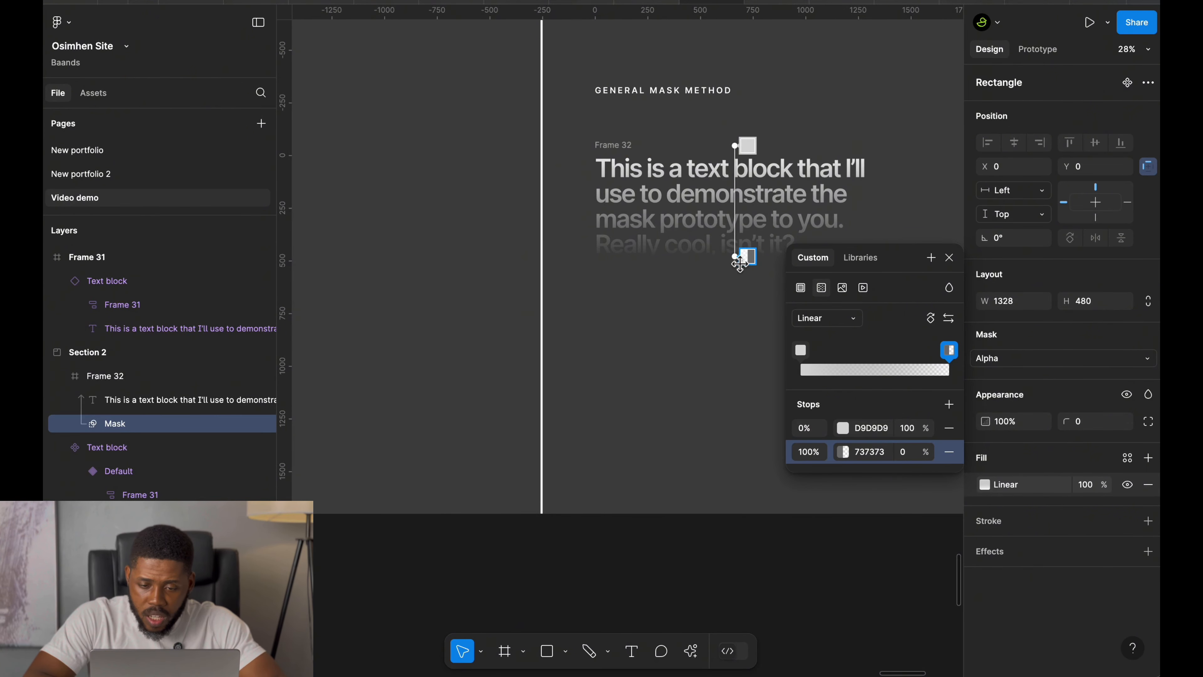
drag(737, 257, 736, 114)
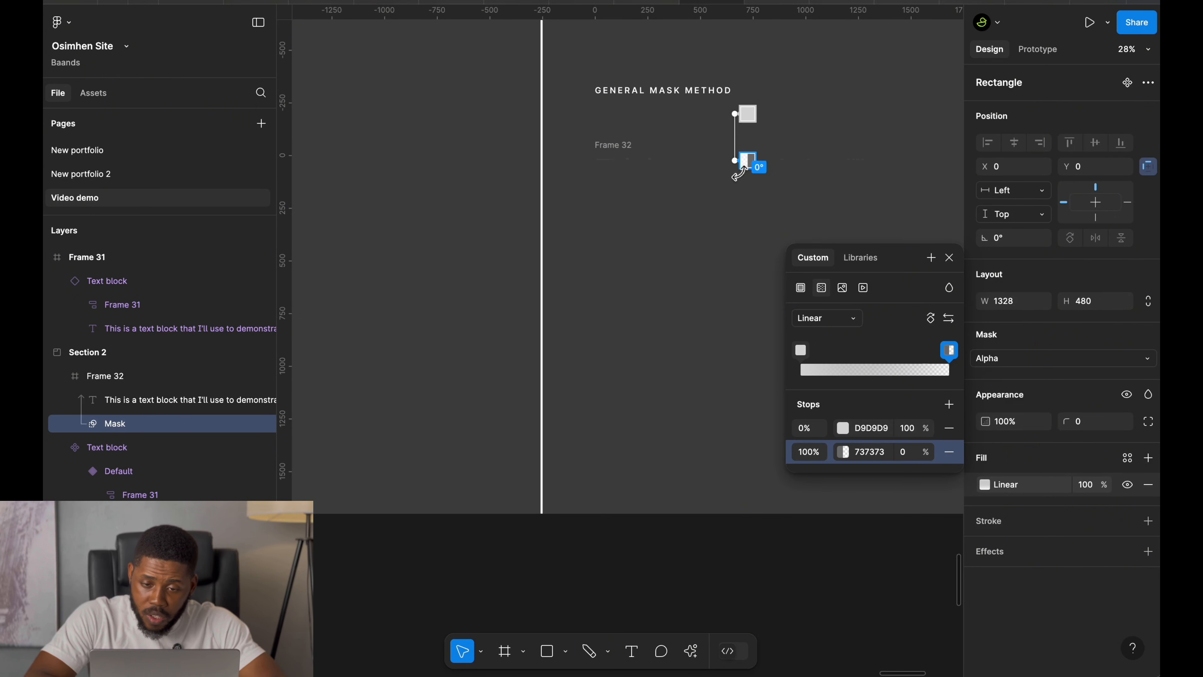
key(Escape)
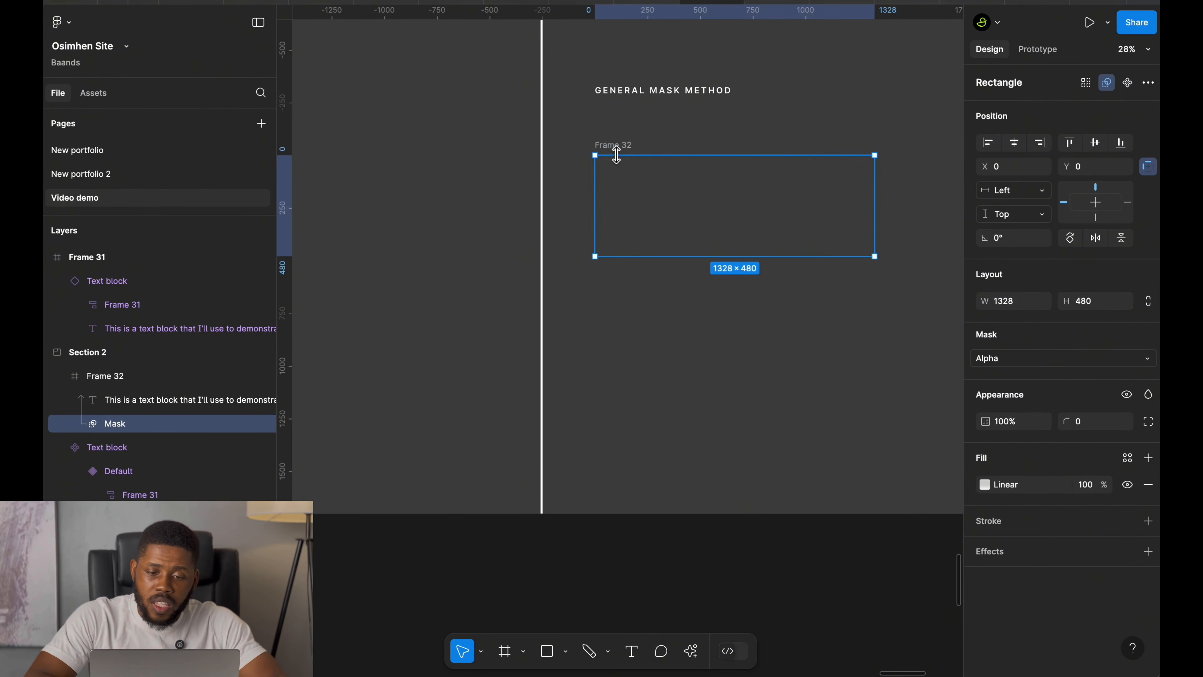
key(Escape)
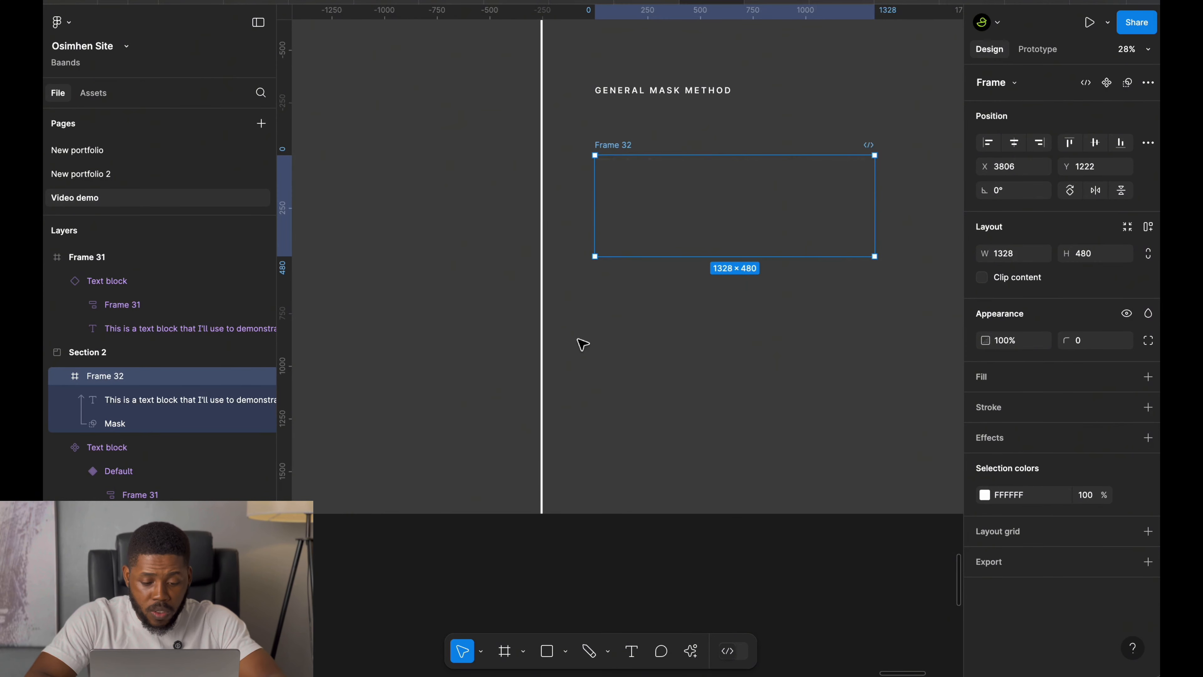
Rename the frame holding the masked paragraph to Text block 2.
key(super+r)
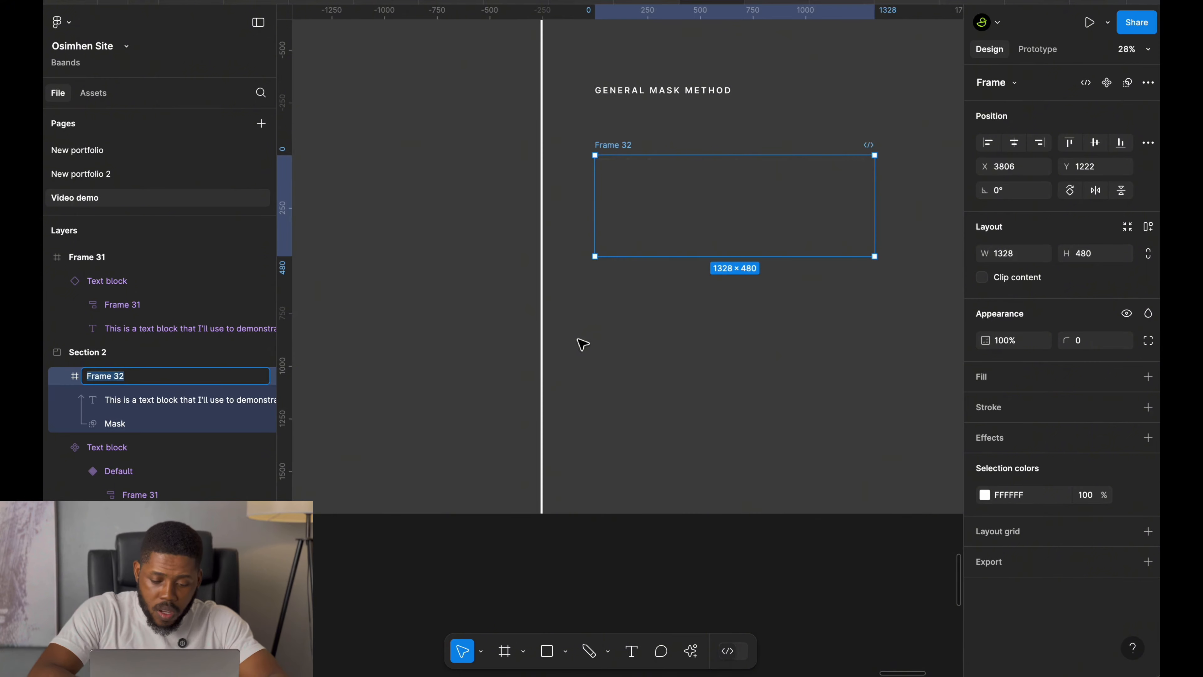
text(Text bl)
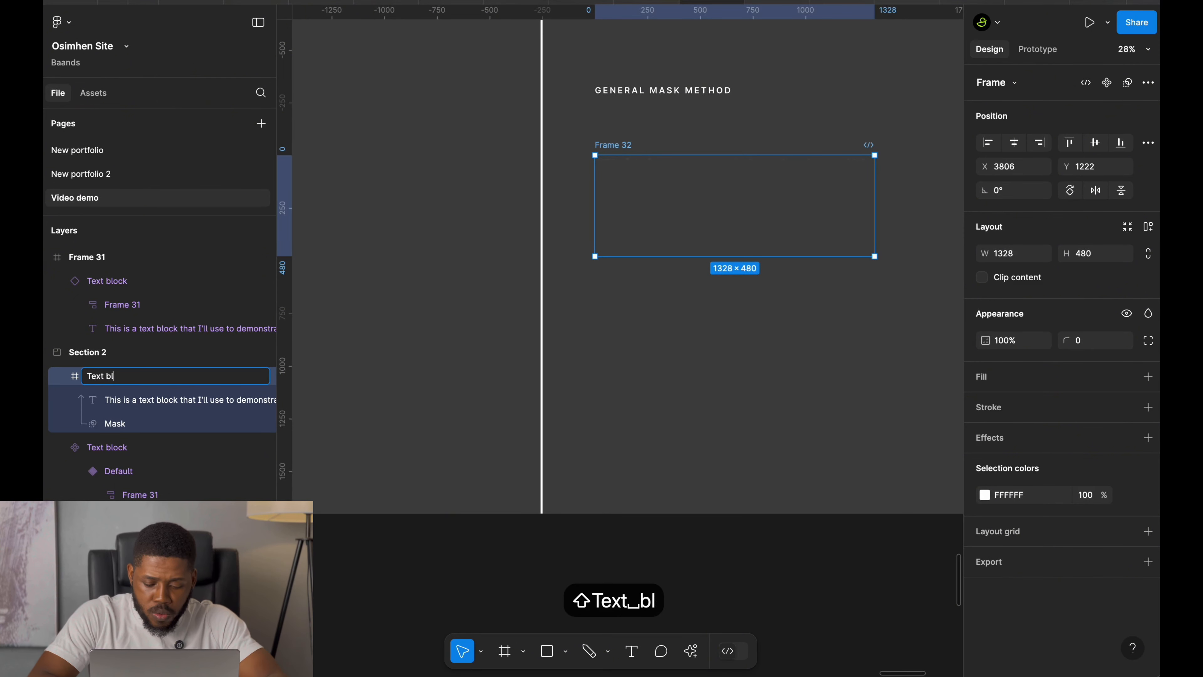
text(ock 2)
key(Return)
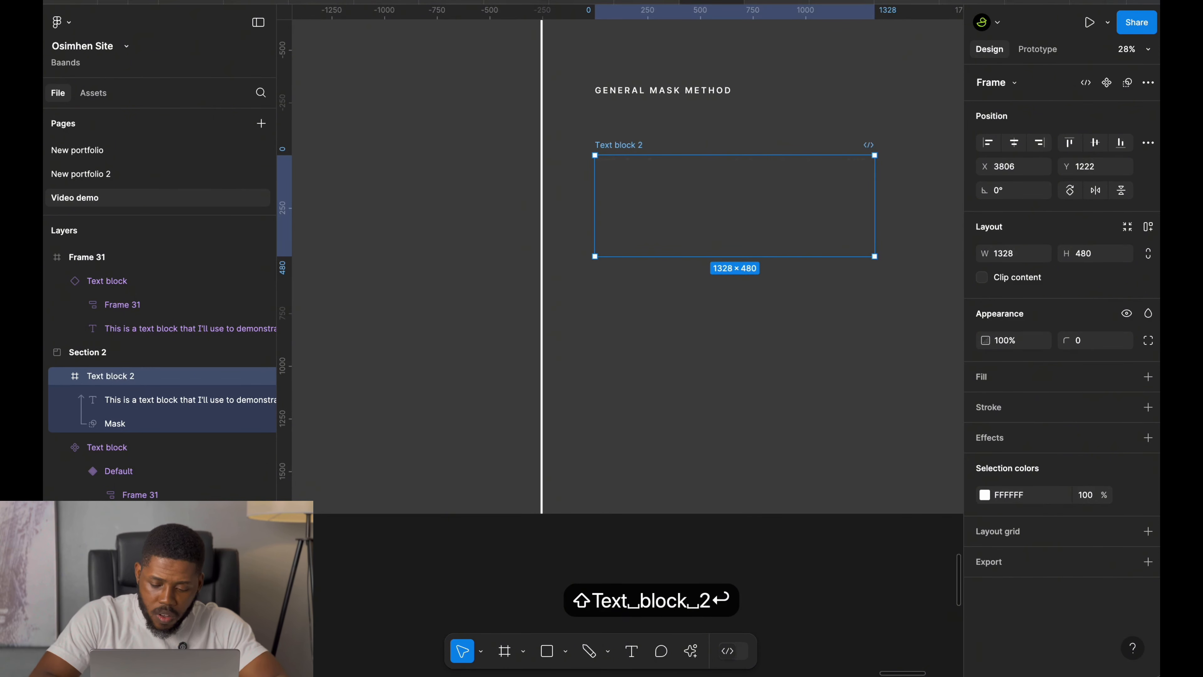
Turn Text block 2 into a component and add a second variant to it.
key(super+alt+k)
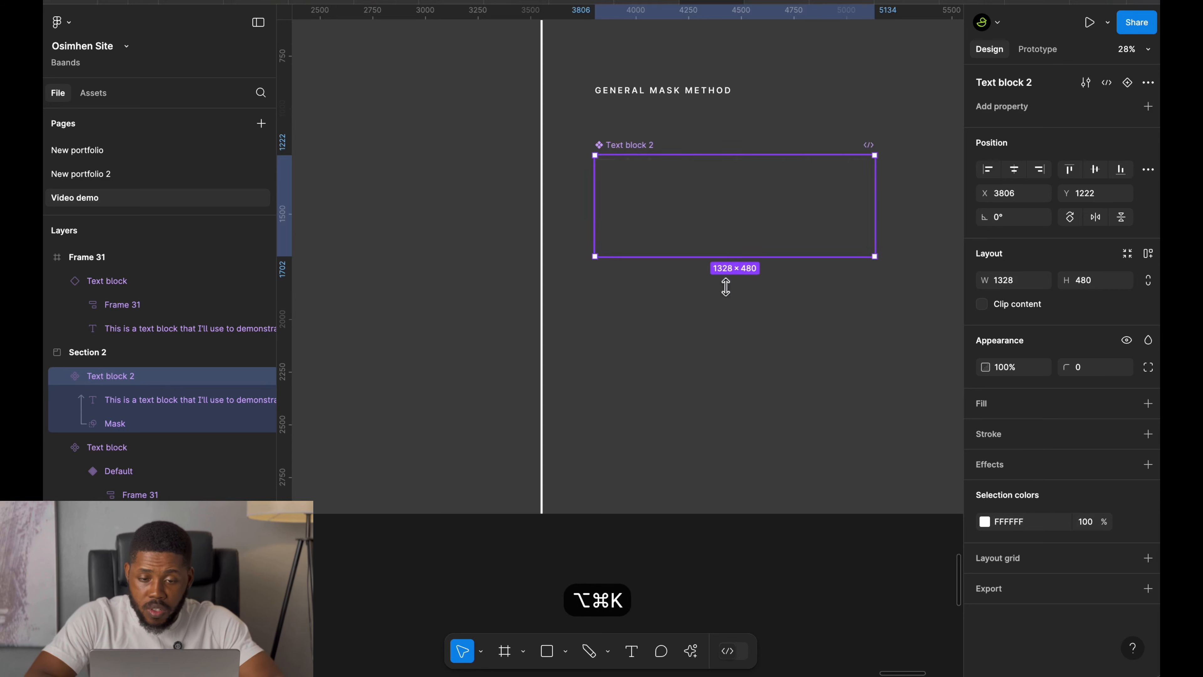
click(1148, 84)
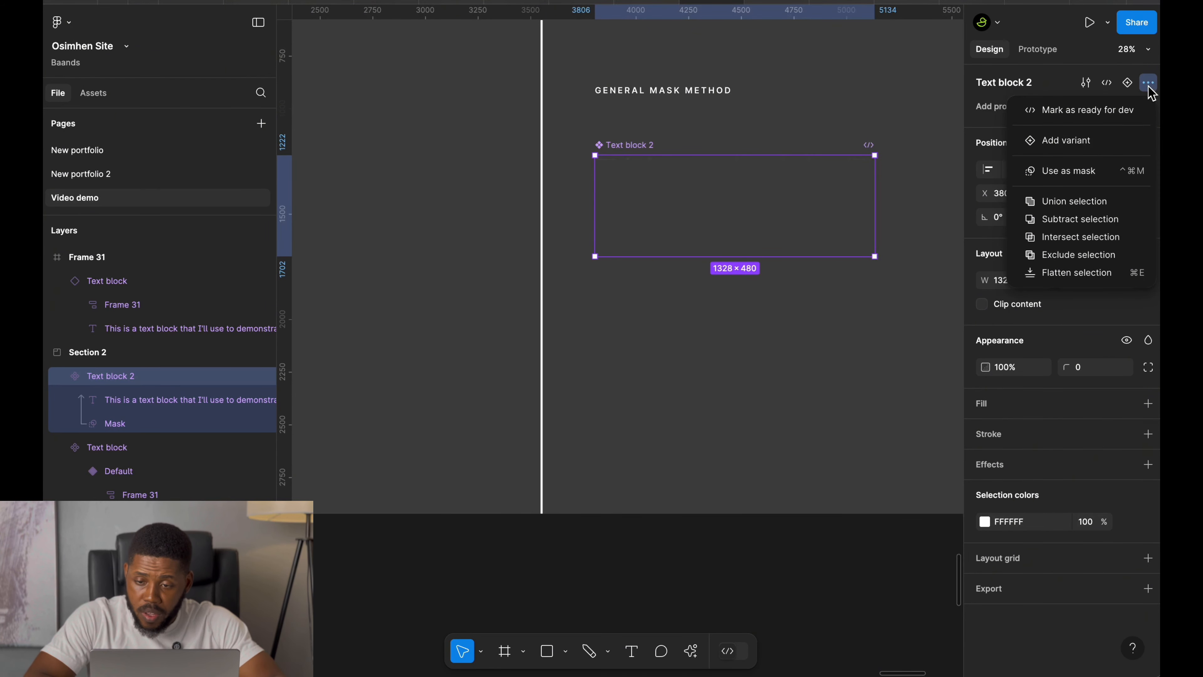
click(1077, 148)
click(618, 144)
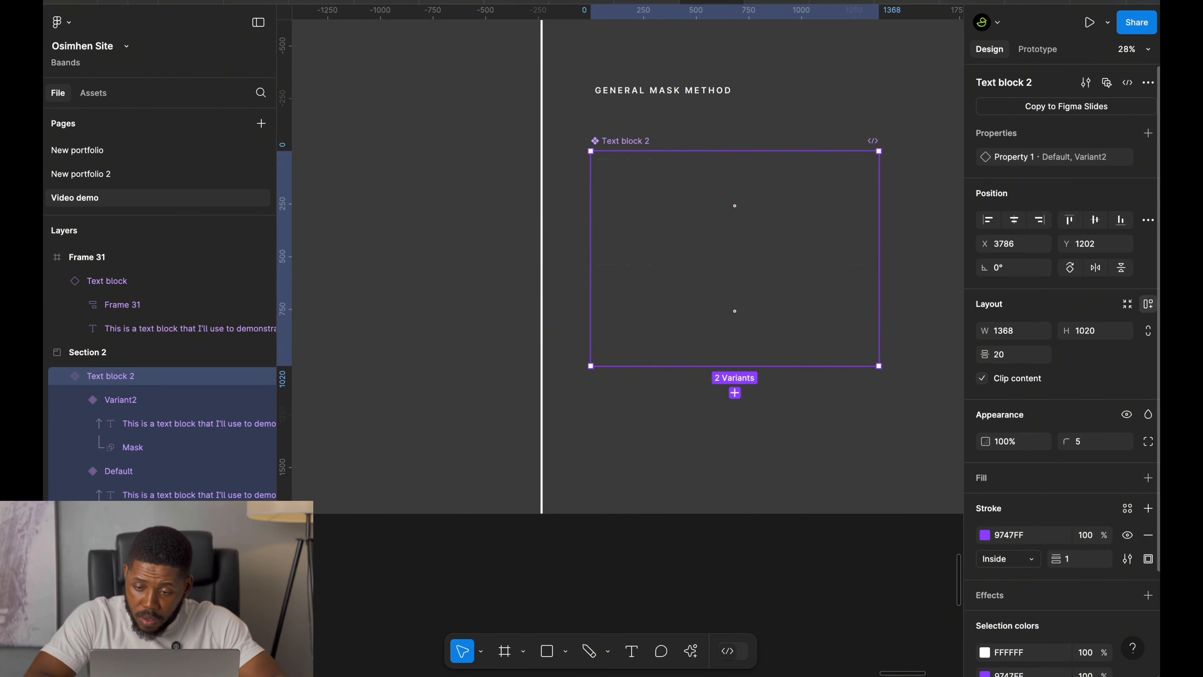
Add auto layout to the Text block 2 component set and set its item spacing to 100.
click(1150, 306)
click(998, 379)
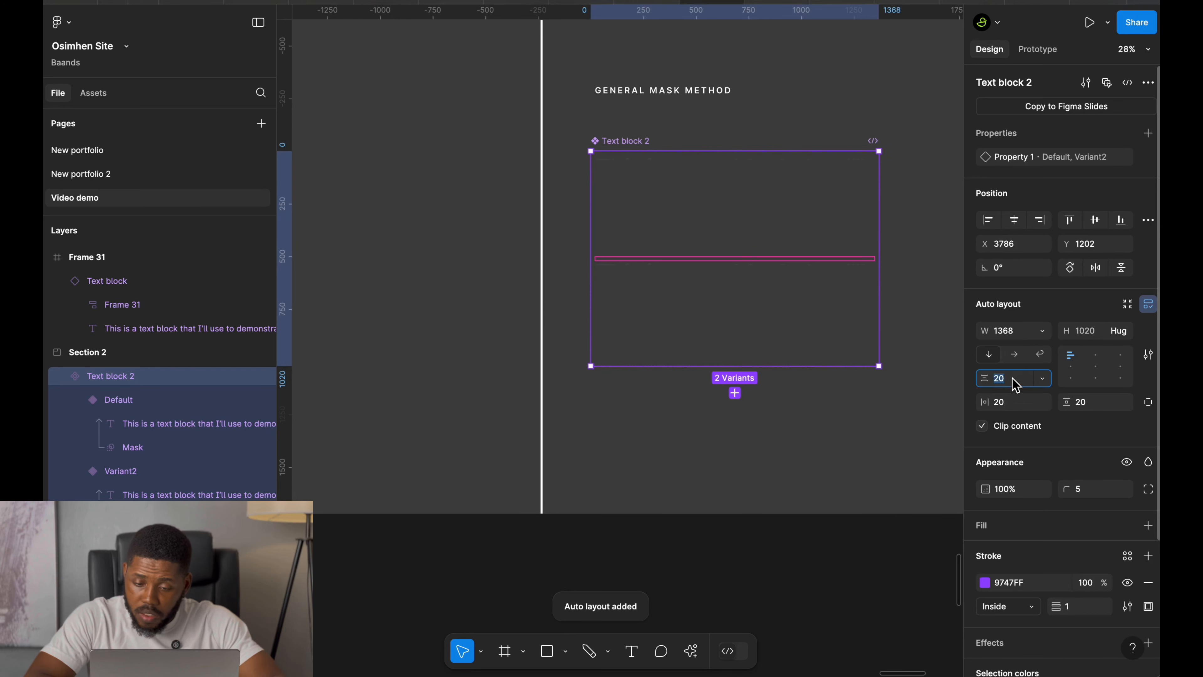
text(100)
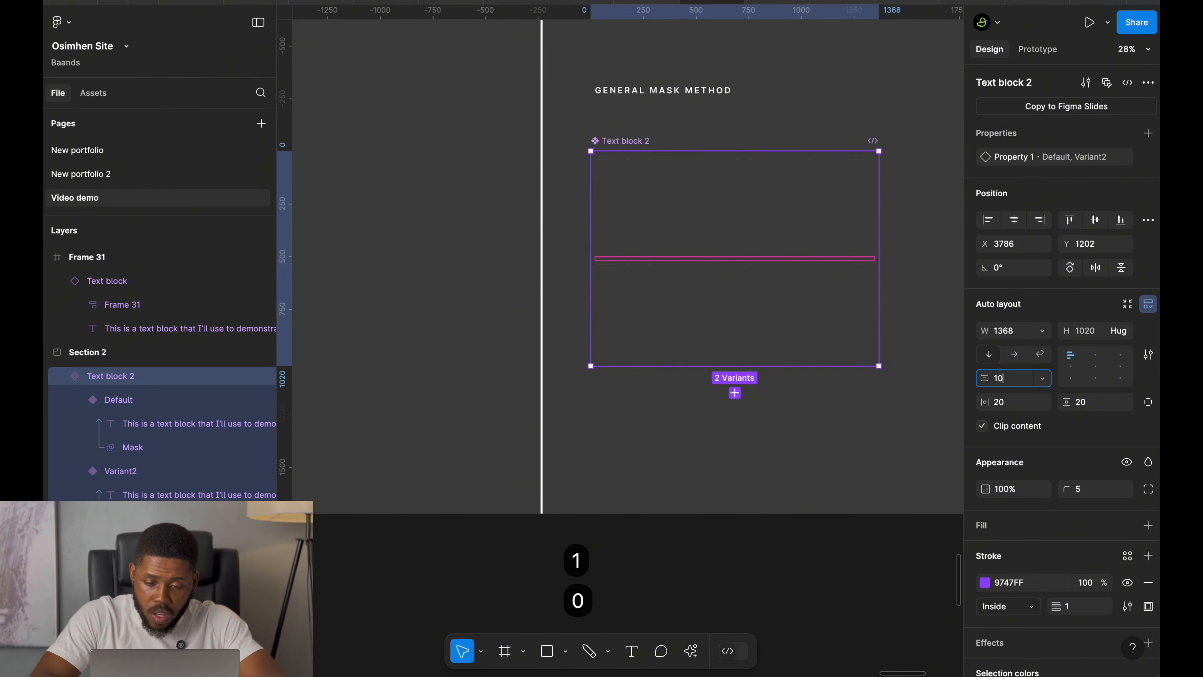
key(Return)
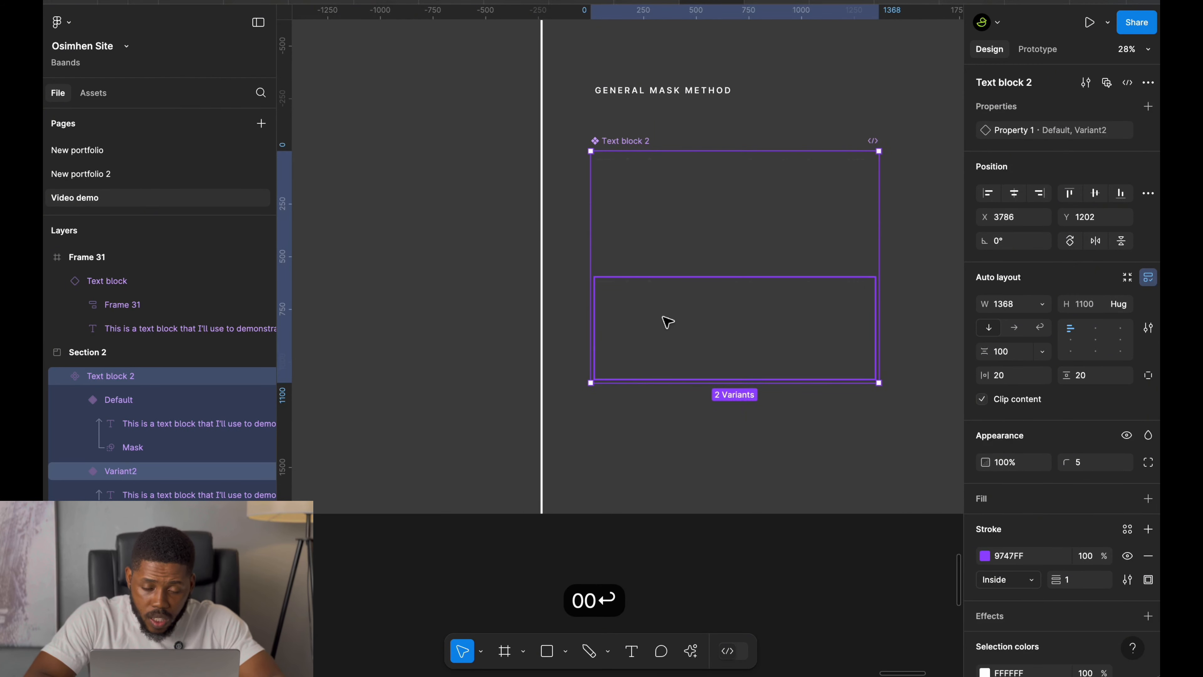
In Variant2, move the Mask rectangle's gradient handles down below the text so the whole paragraph shows.
click(666, 322)
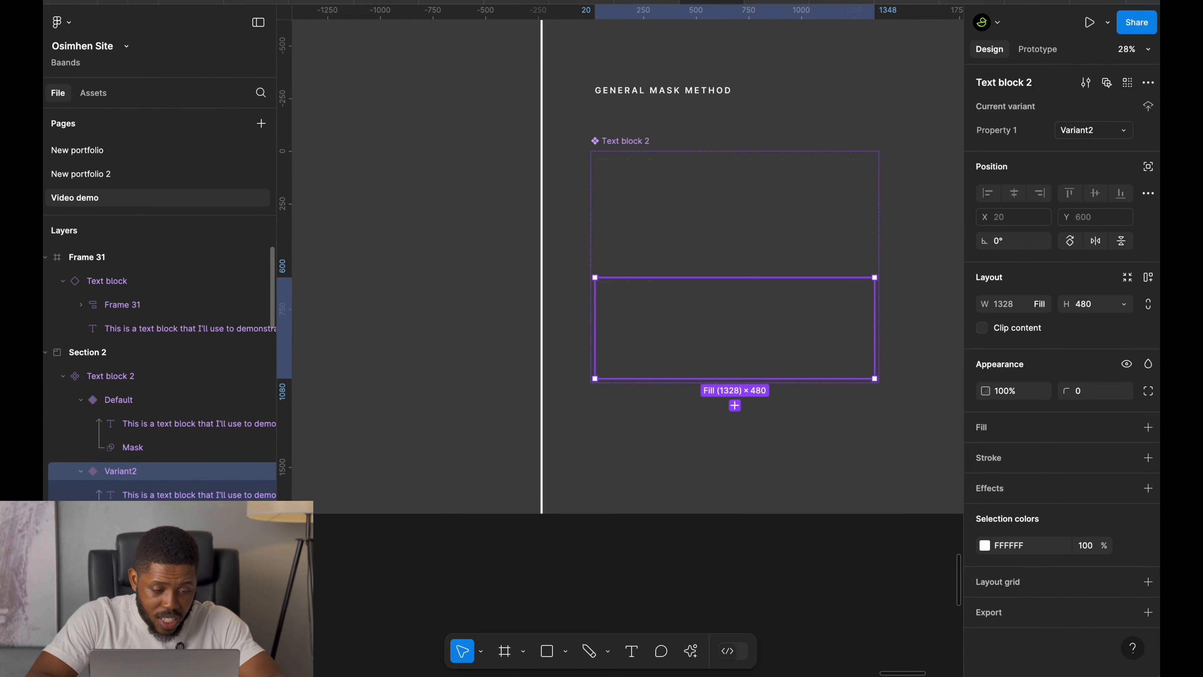
double_click(847, 365)
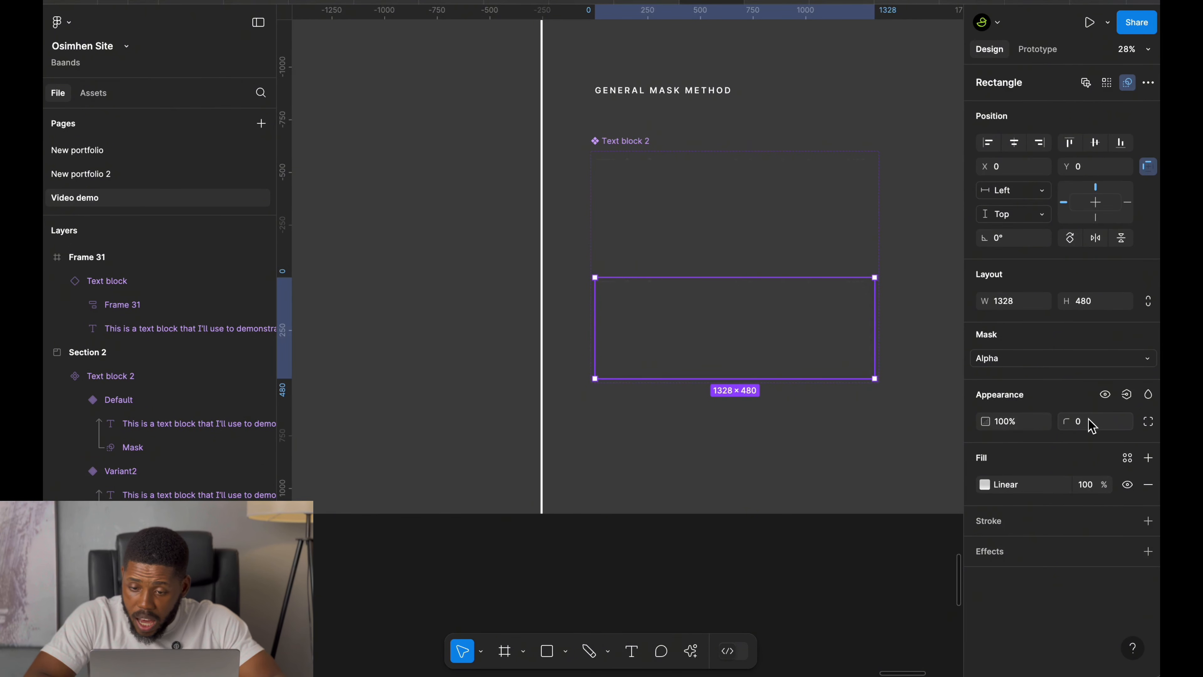
click(1002, 490)
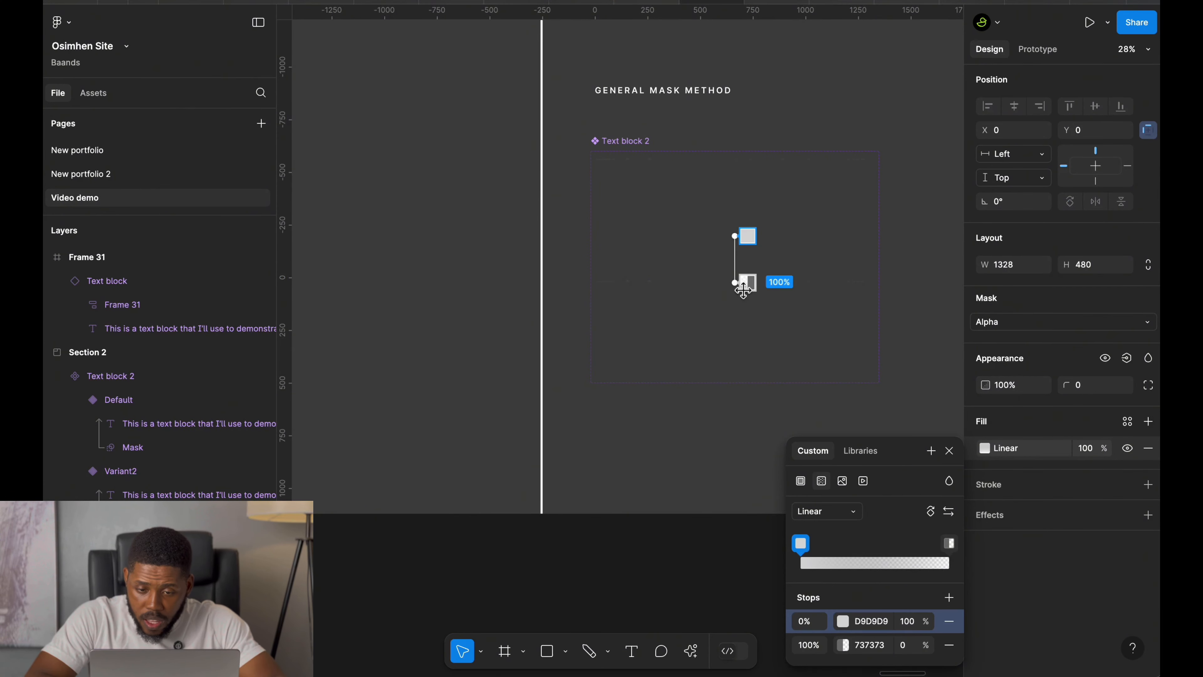
drag(740, 285, 741, 405)
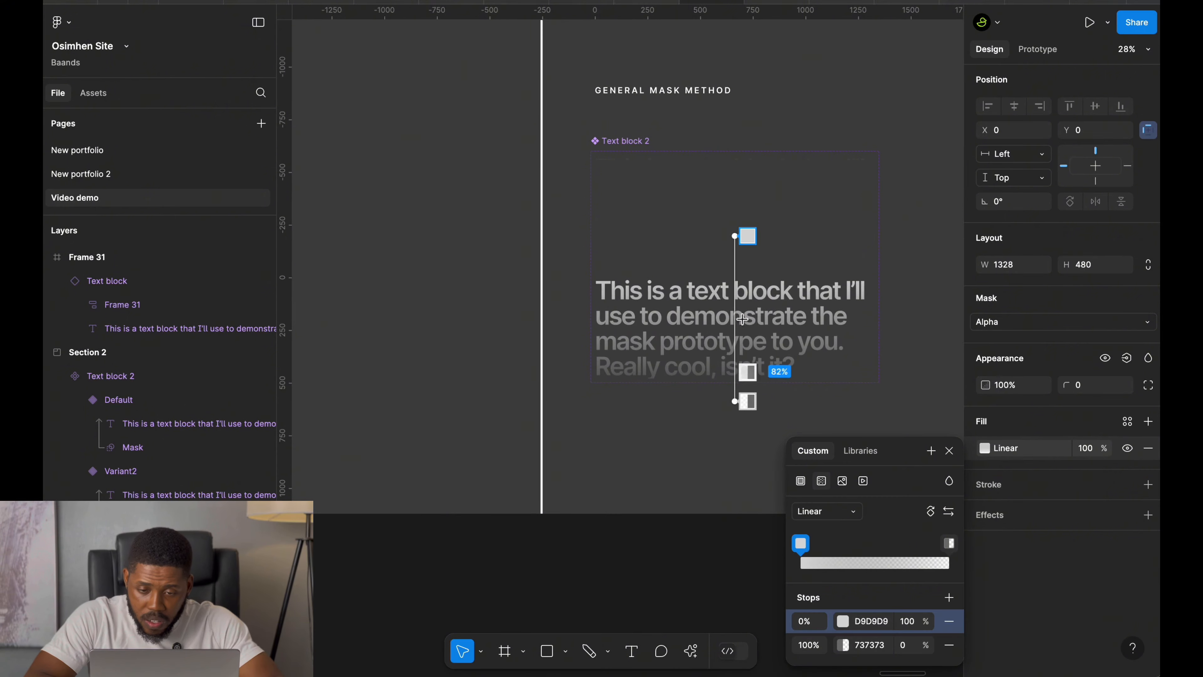
drag(738, 237, 739, 342)
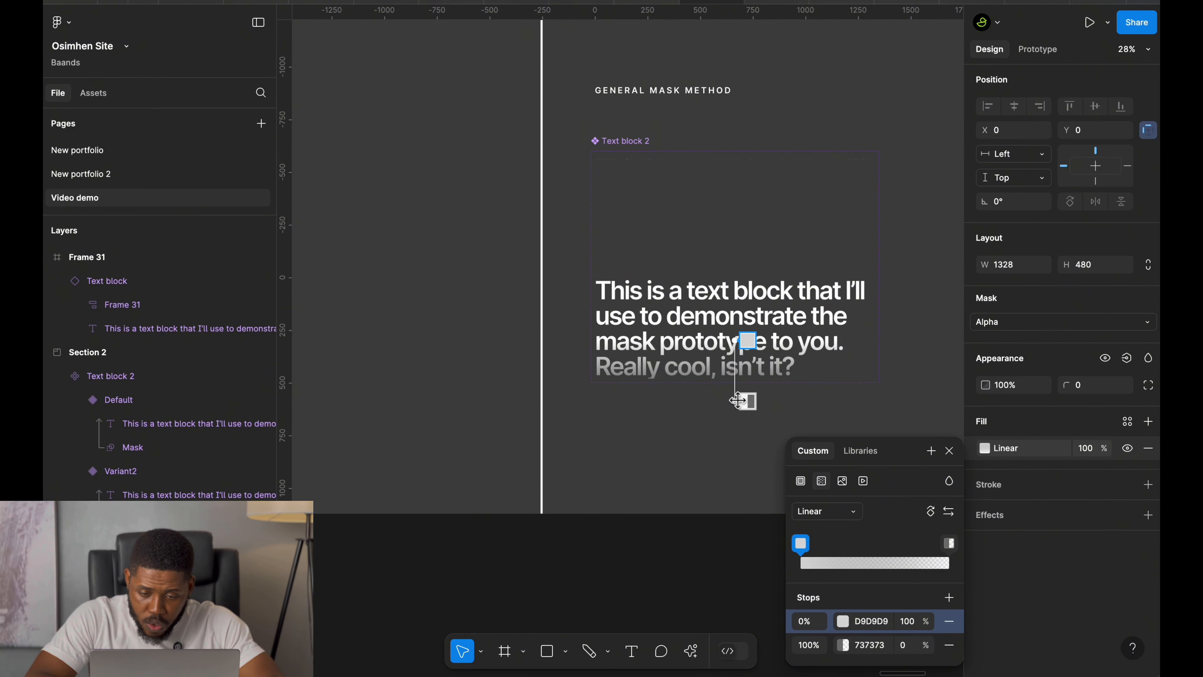
drag(737, 403, 737, 449)
drag(737, 341, 736, 384)
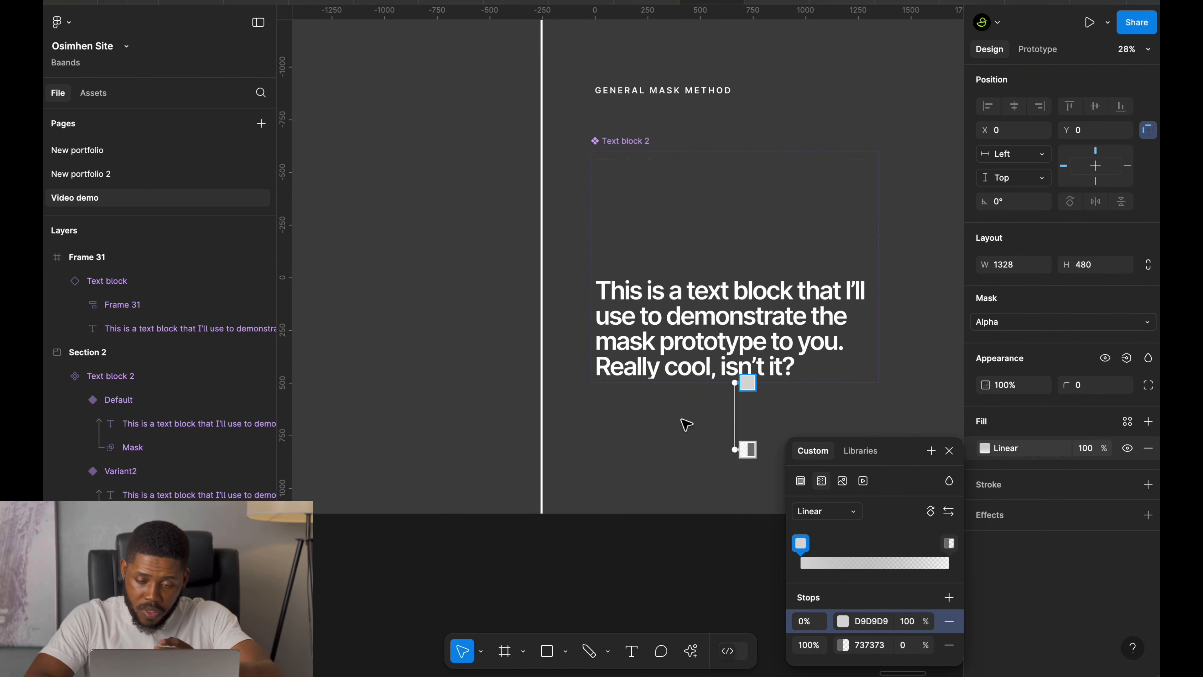
click(948, 450)
Connect the Default variant to Variant2 with a prototype interaction triggered After delay.
click(704, 240)
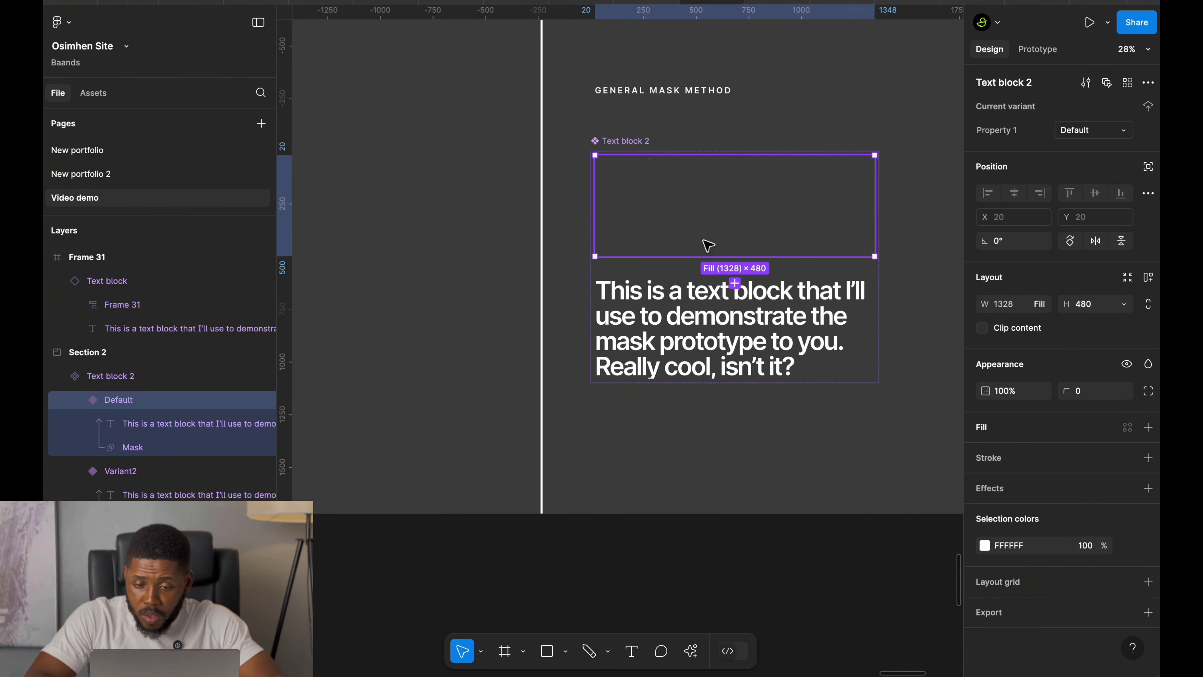
click(1037, 51)
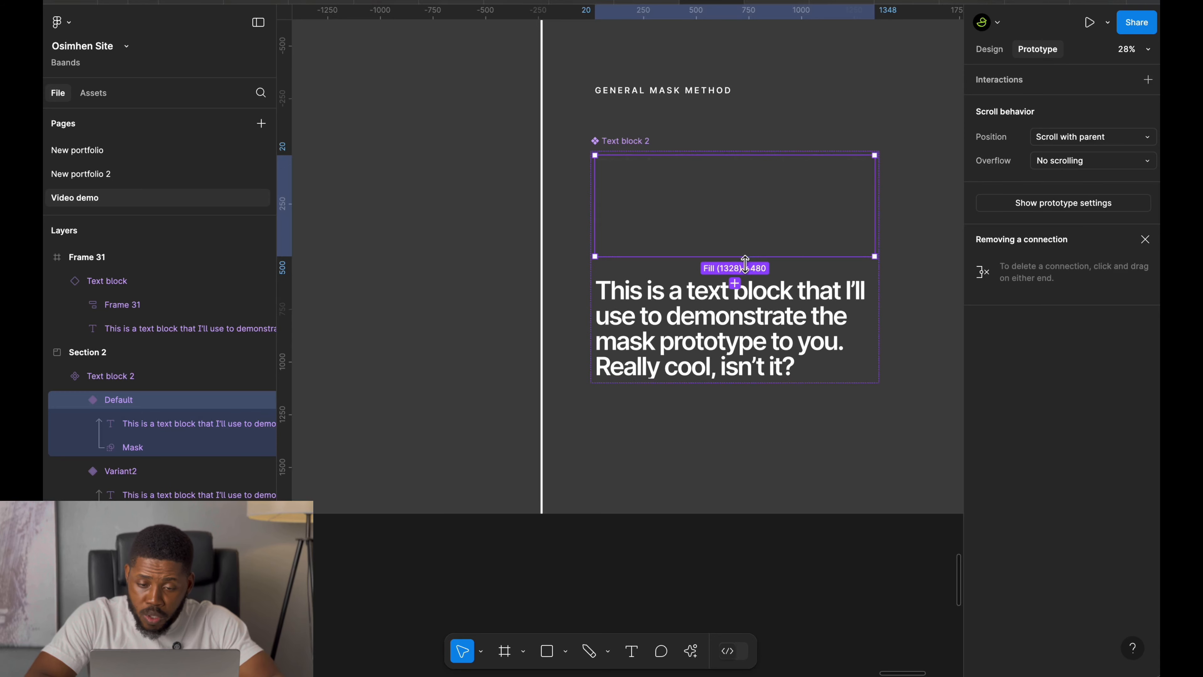
scroll(739, 265, up, 5)
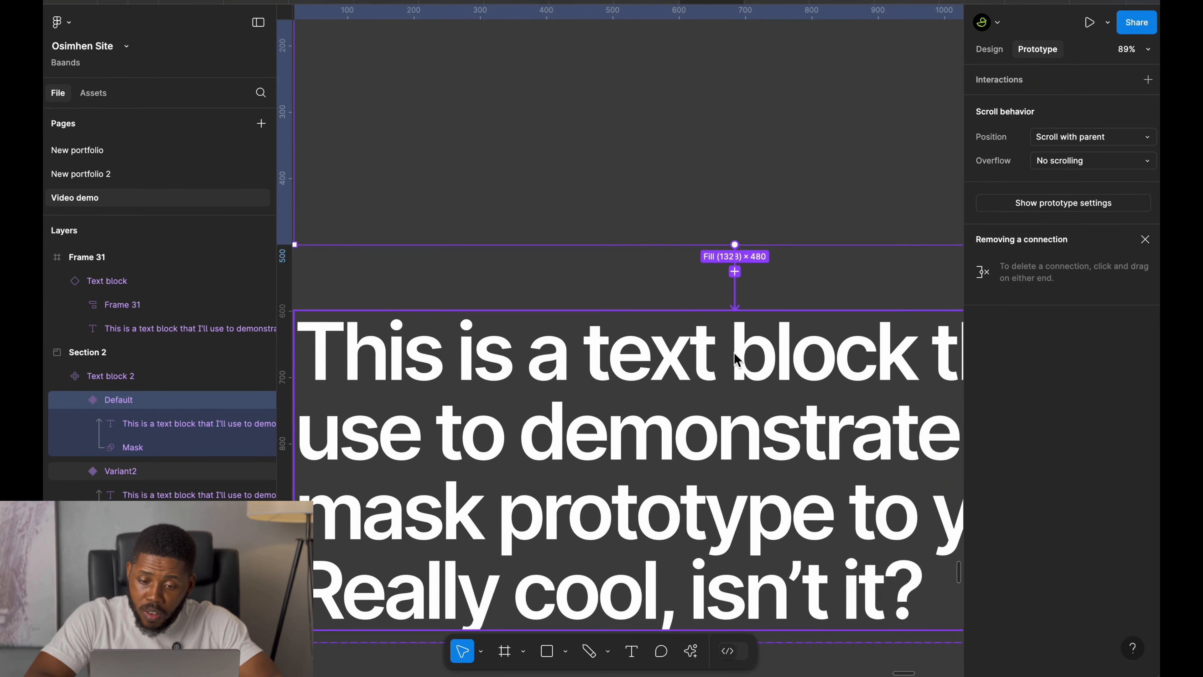
drag(734, 360, 737, 355)
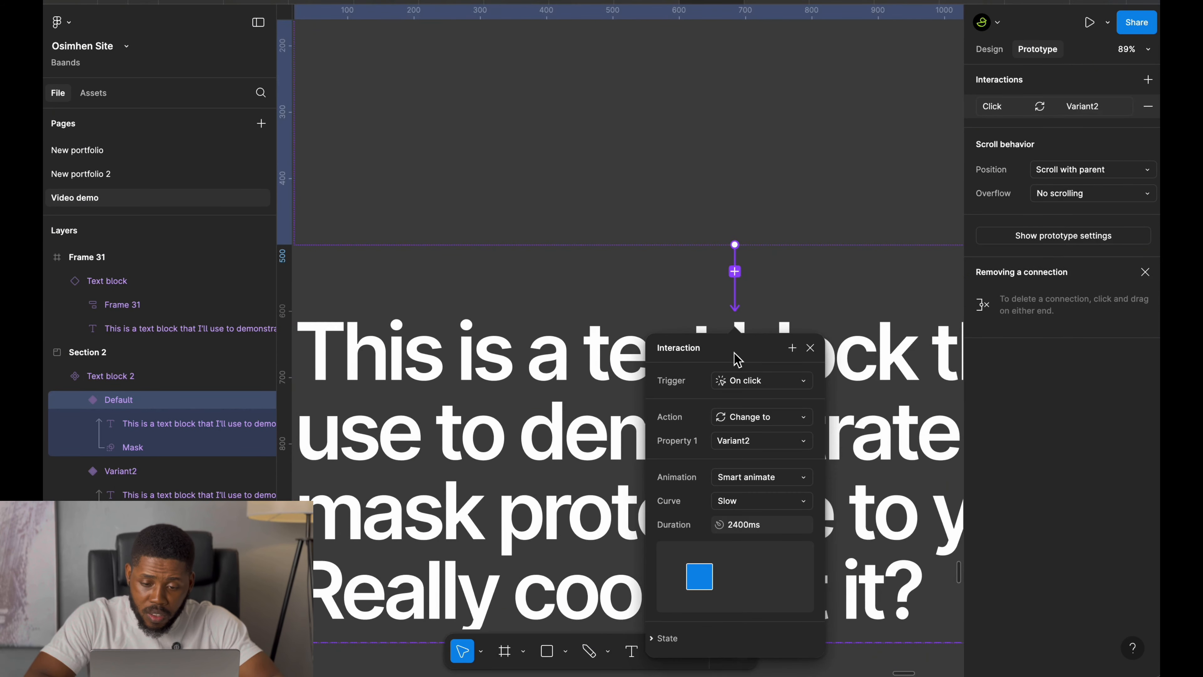
click(747, 385)
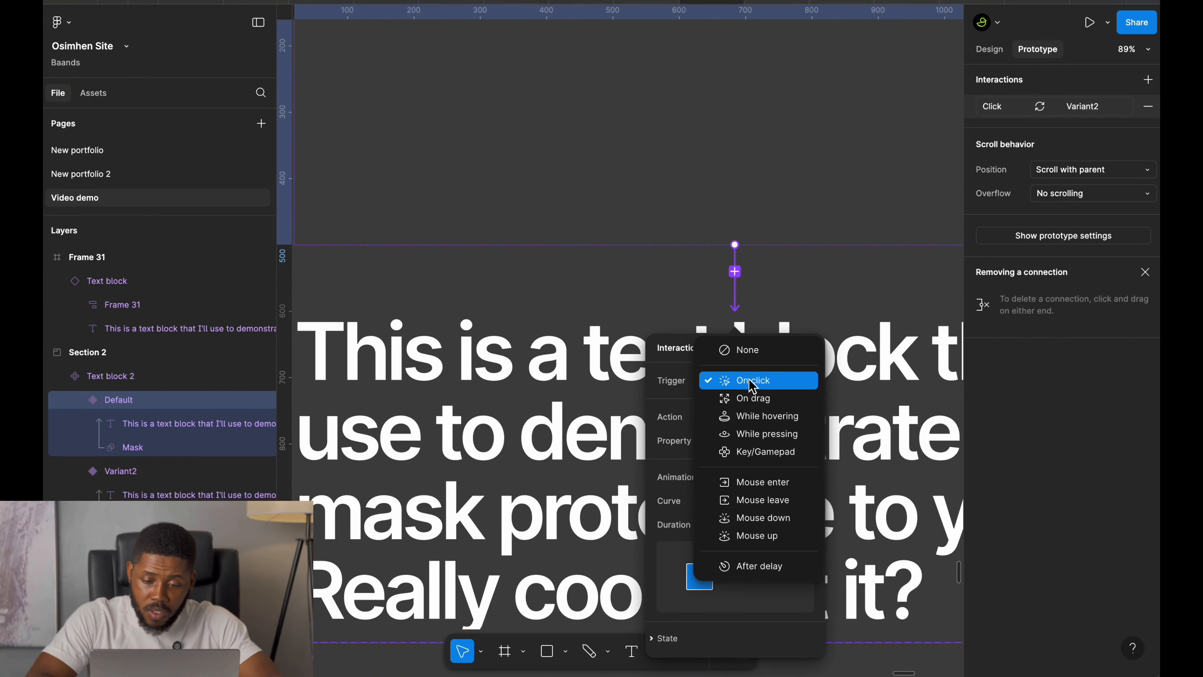
click(738, 566)
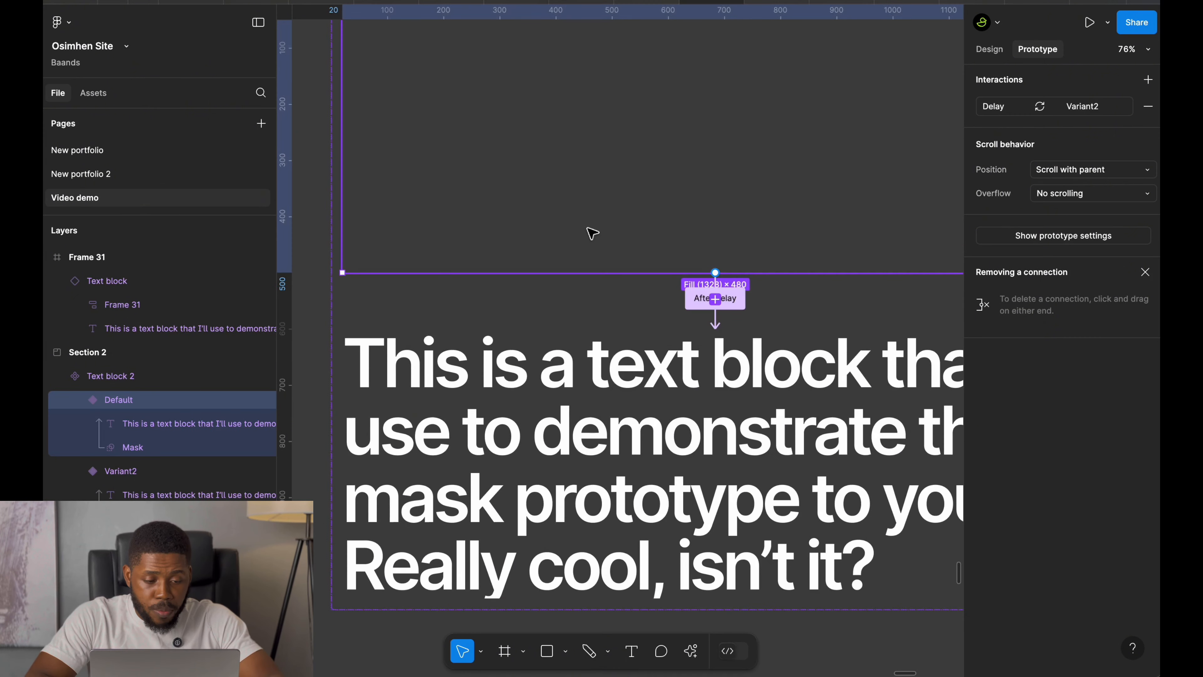
Replace the old Text block instance in Frame 31 with a pasted copy of the Text block 2 component.
scroll(592, 233, down, 5)
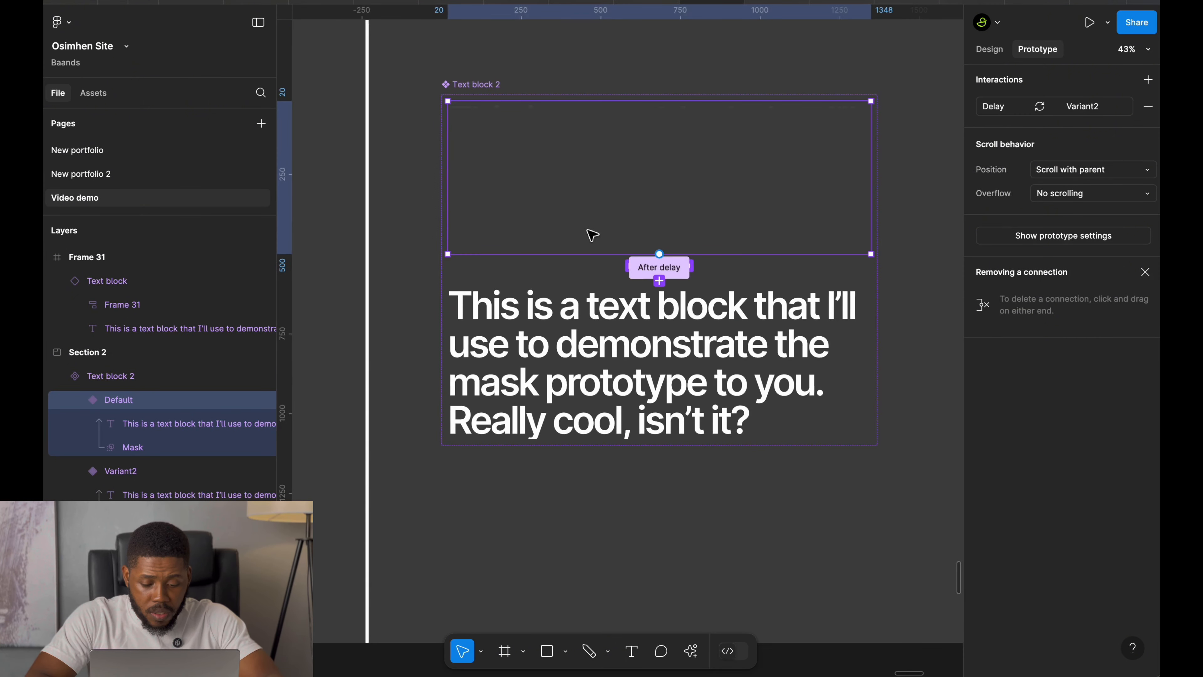
key(super+c)
scroll(592, 235, down, 6)
scroll(592, 235, left, 9)
scroll(591, 235, down, 5)
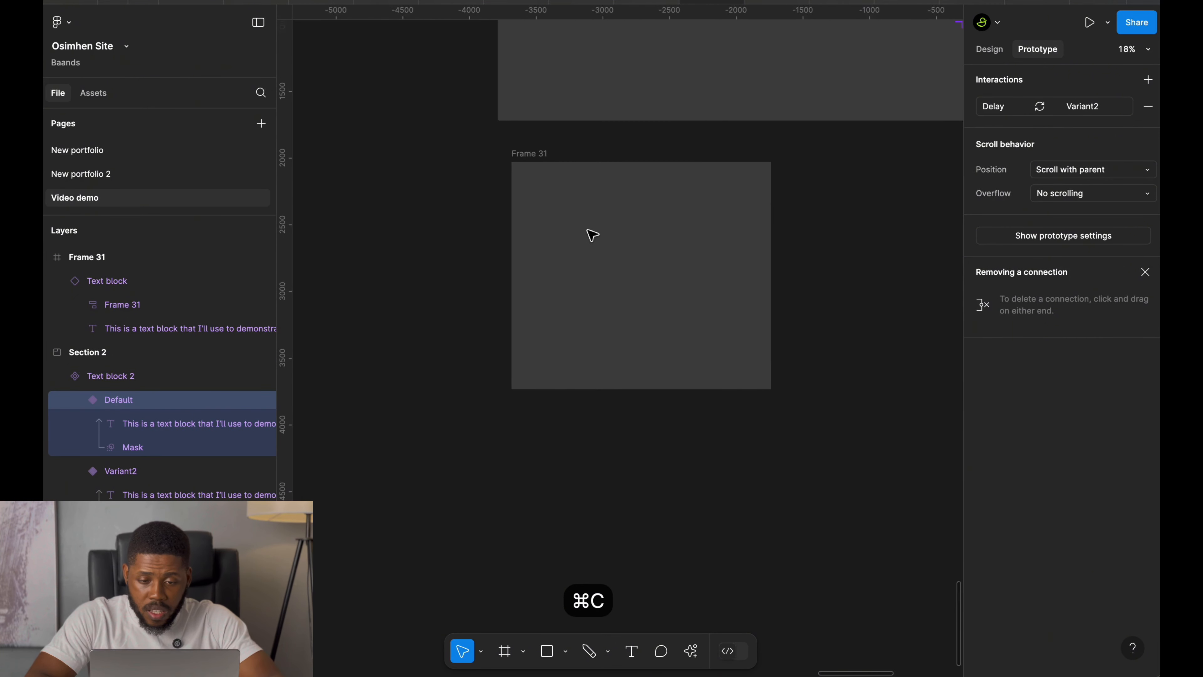
scroll(592, 235, up, 4)
click(592, 323)
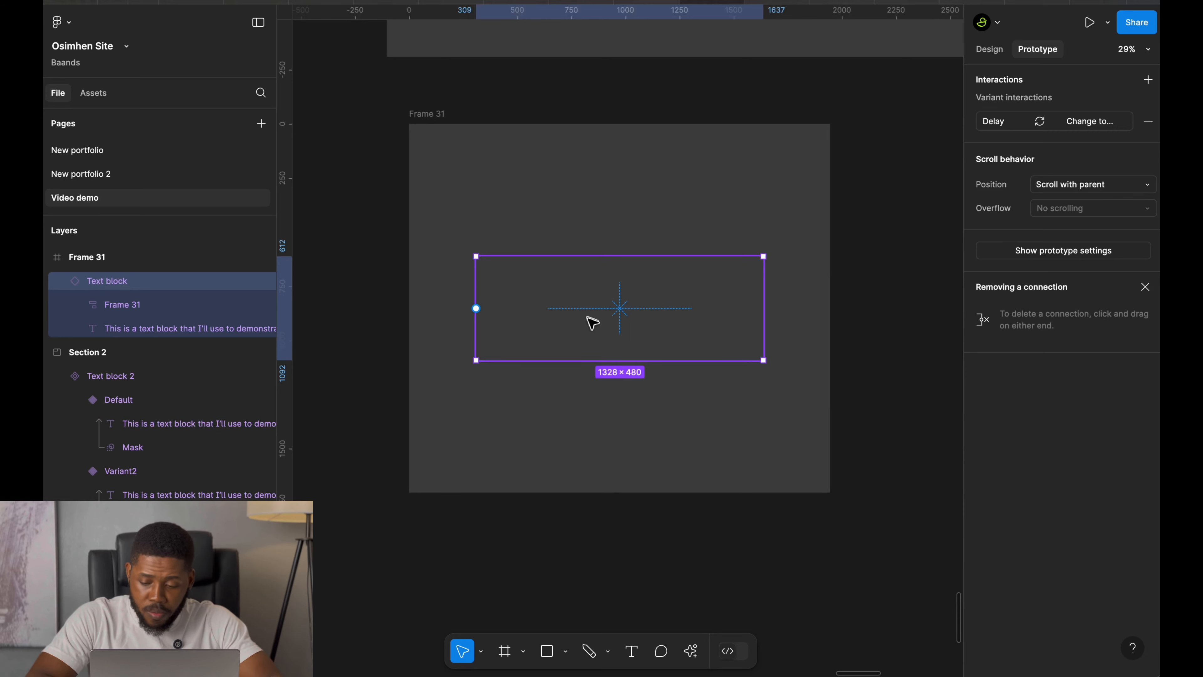
key(BackSpace)
click(434, 119)
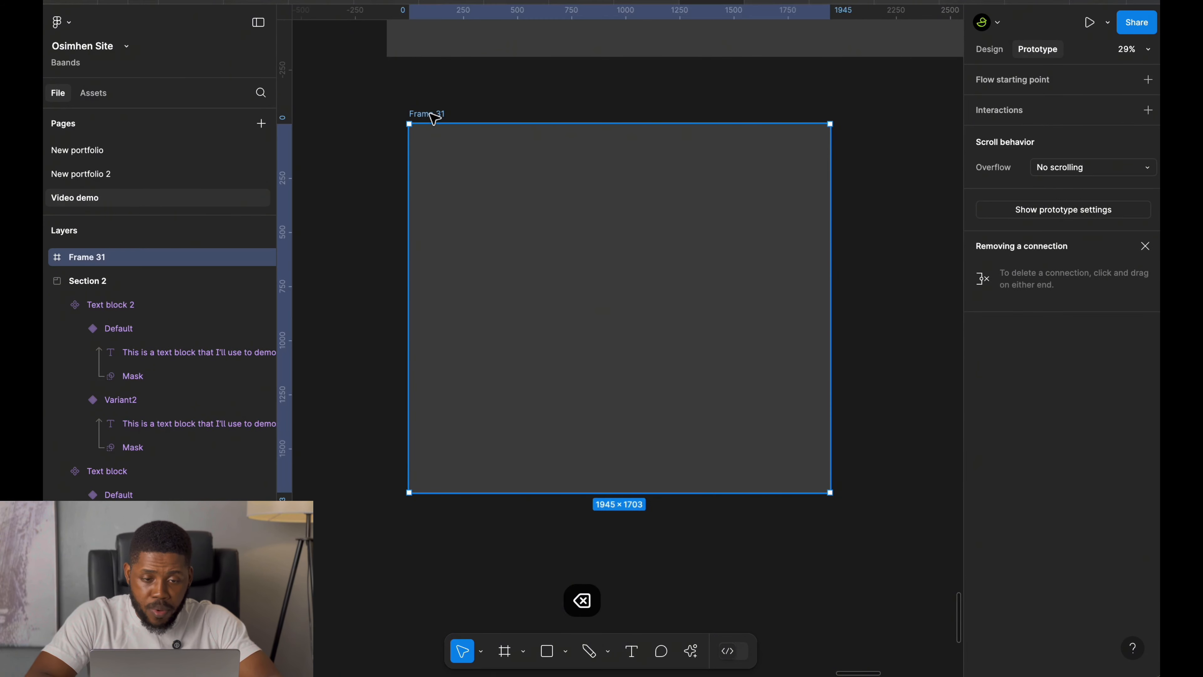
key(super+v)
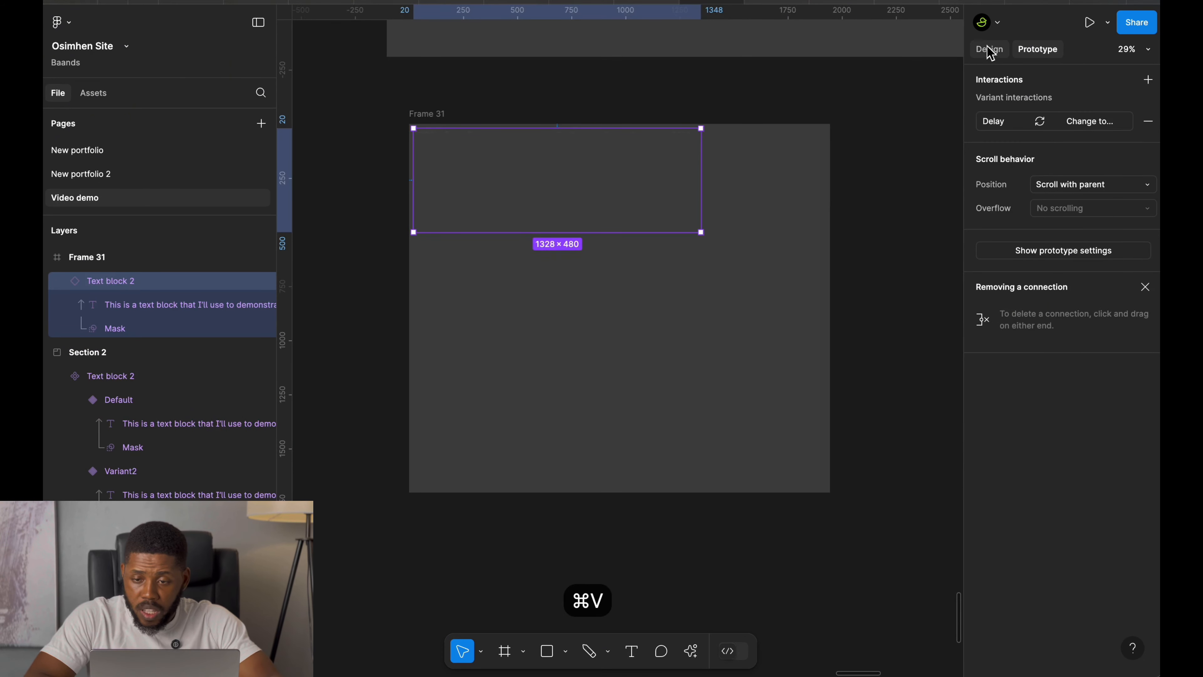
Center the pasted instance horizontally and vertically in Frame 31, and open a preview of Frame 31.
click(989, 49)
click(1013, 190)
click(1095, 190)
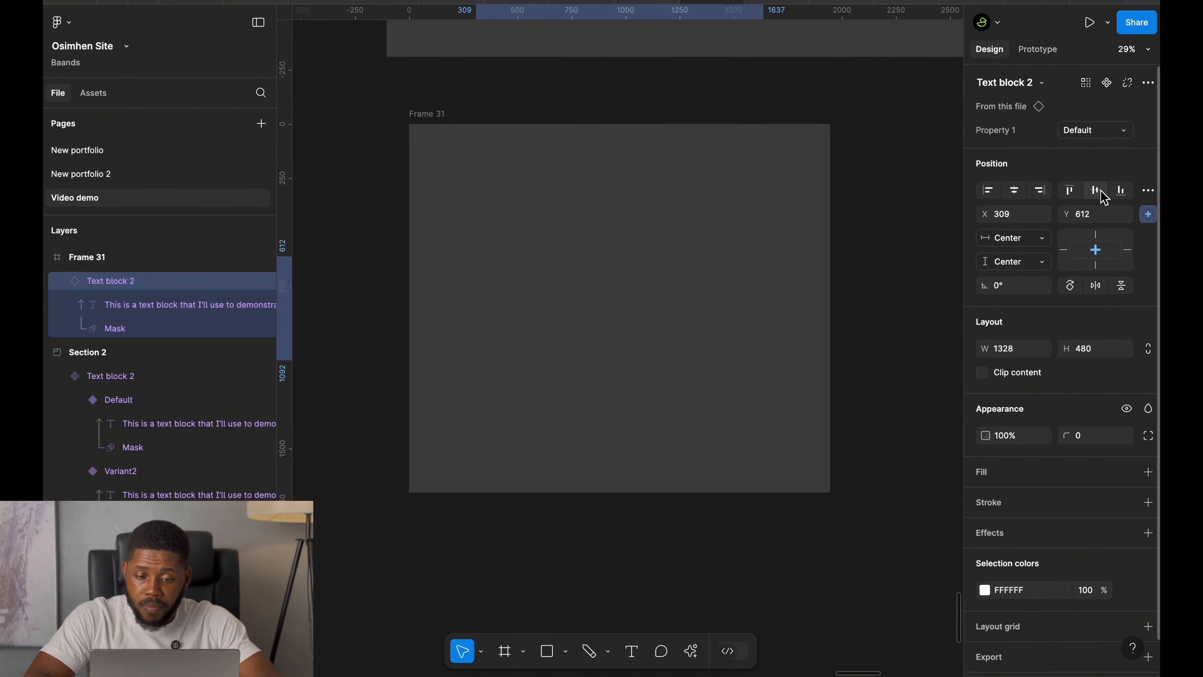
click(434, 116)
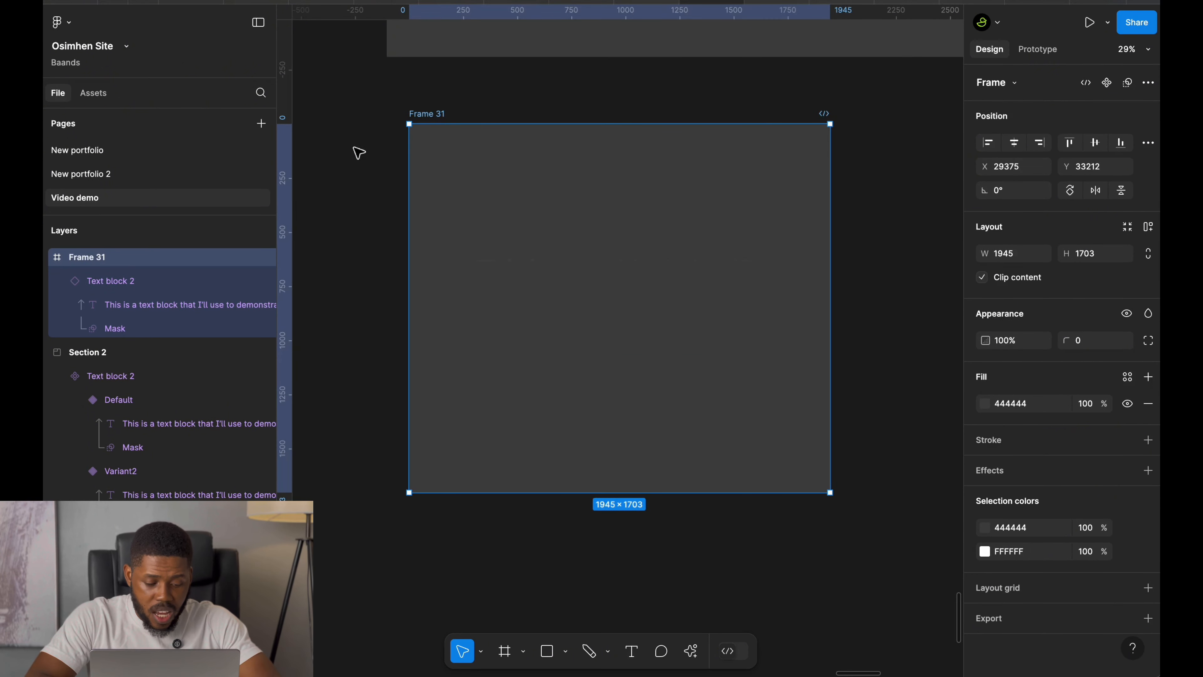
key(shift+space)
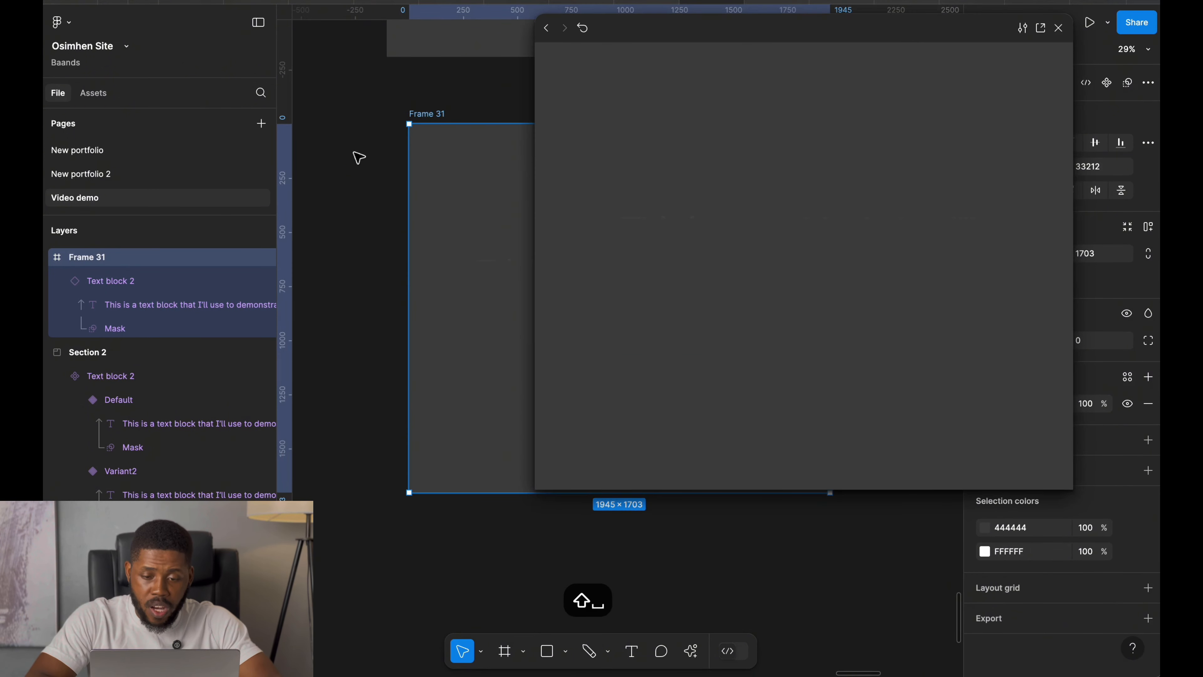